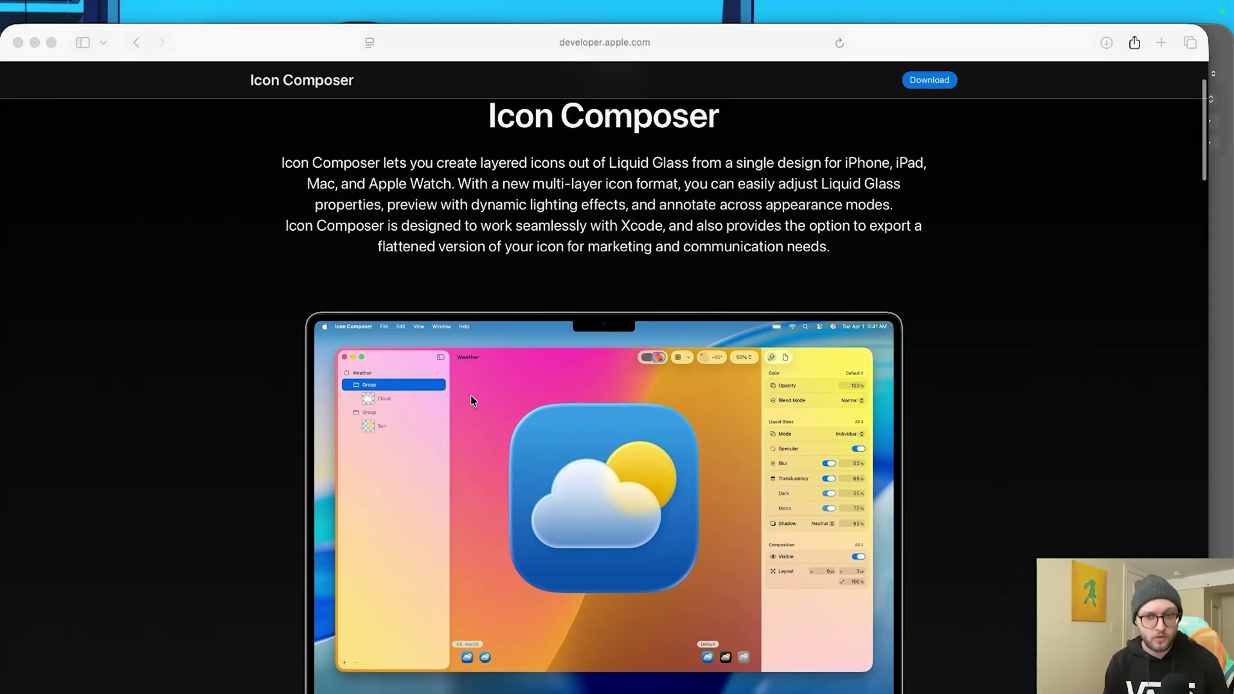
scroll(471, 400, down, 3)
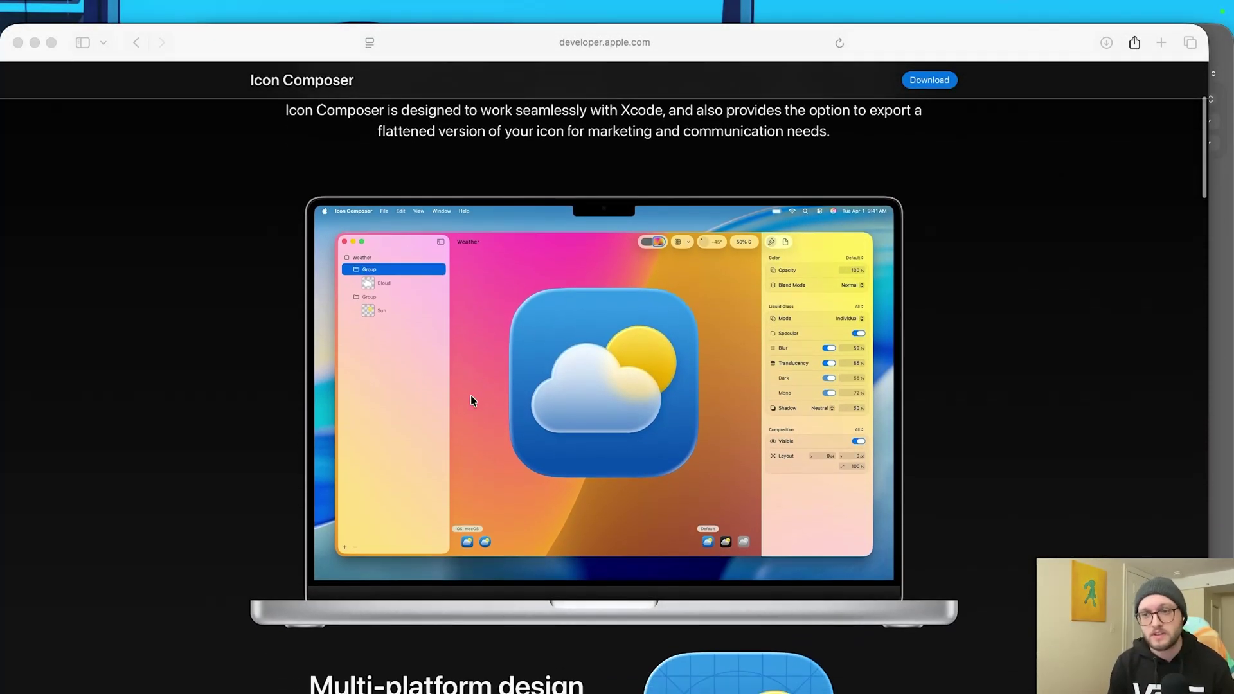
scroll(471, 400, down, 2)
scroll(471, 400, down, 3)
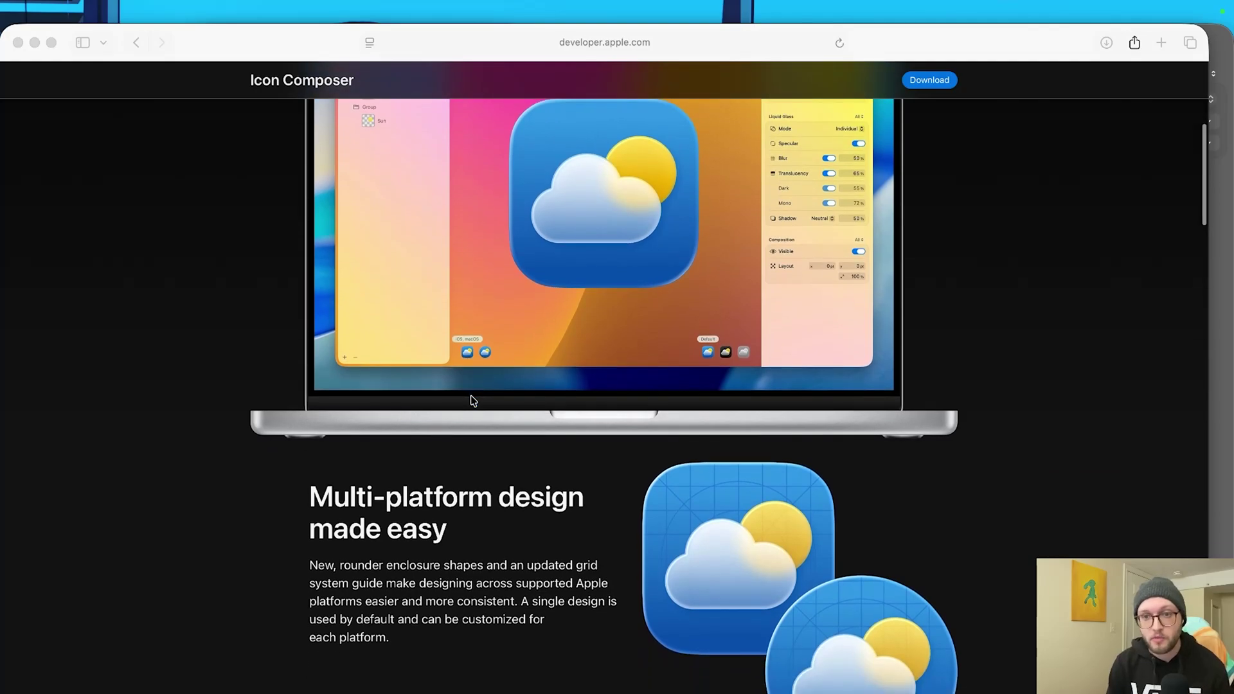
scroll(471, 400, down, 3)
scroll(472, 400, down, 2)
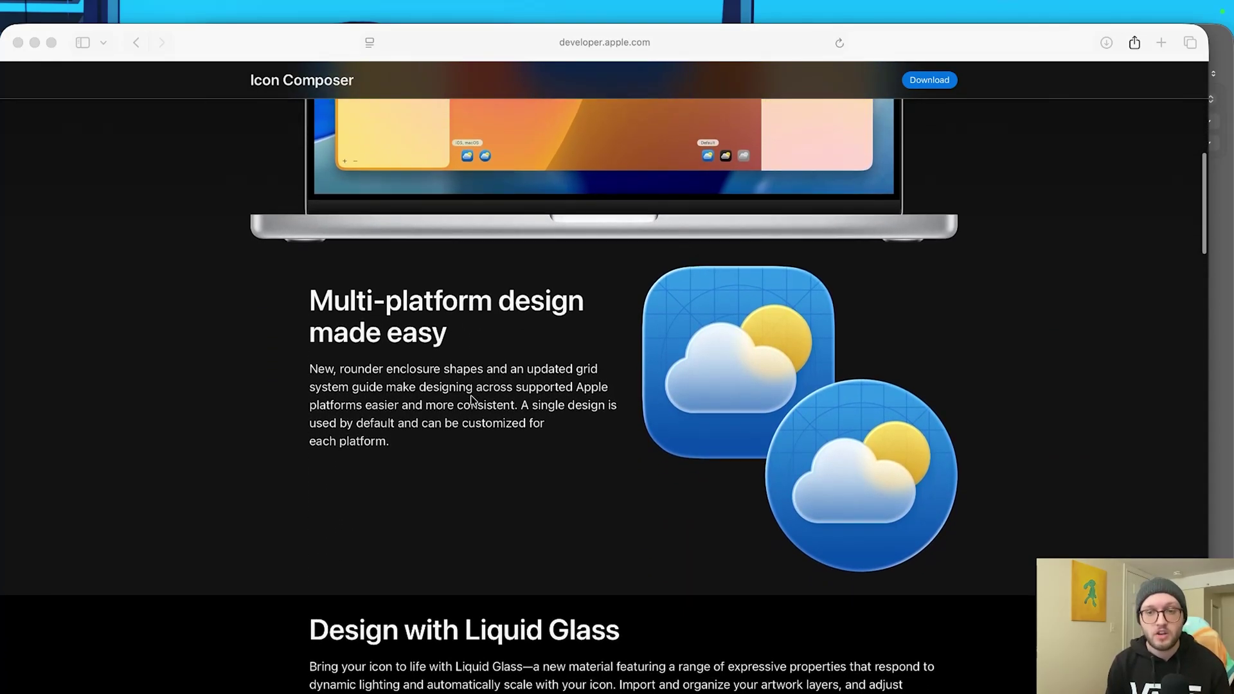
scroll(472, 400, down, 3)
scroll(472, 400, down, 3)
scroll(473, 401, down, 3)
scroll(473, 400, down, 1)
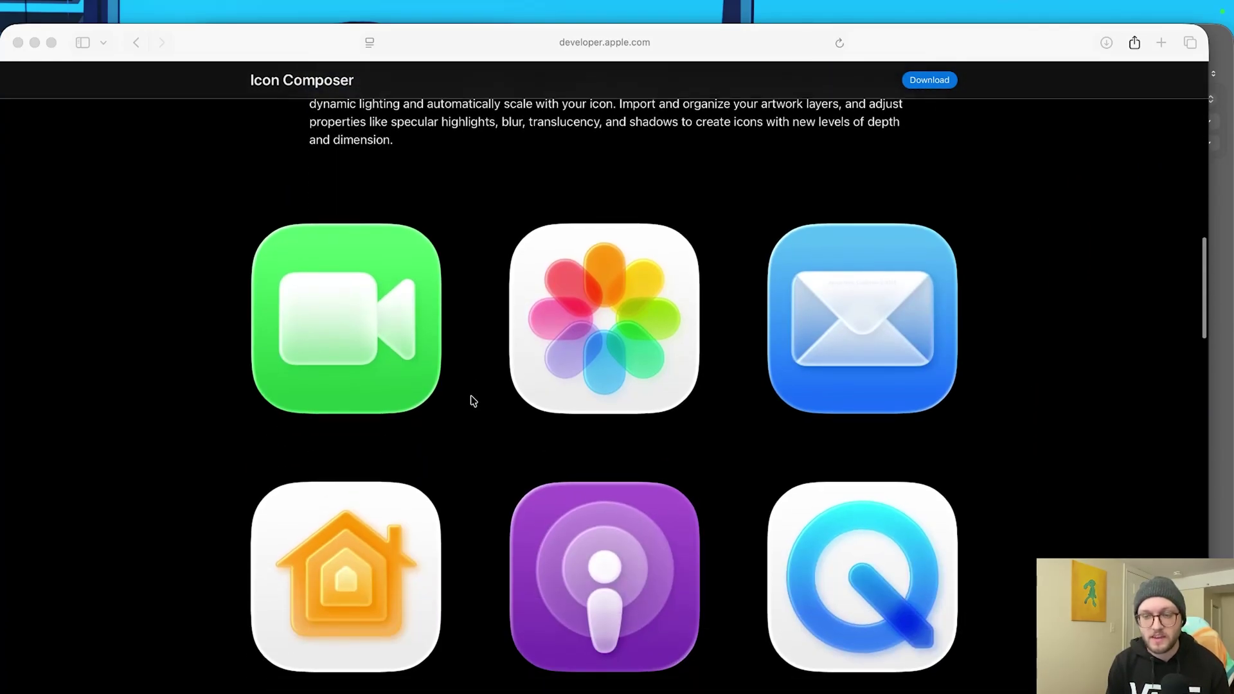
scroll(473, 401, down, 1)
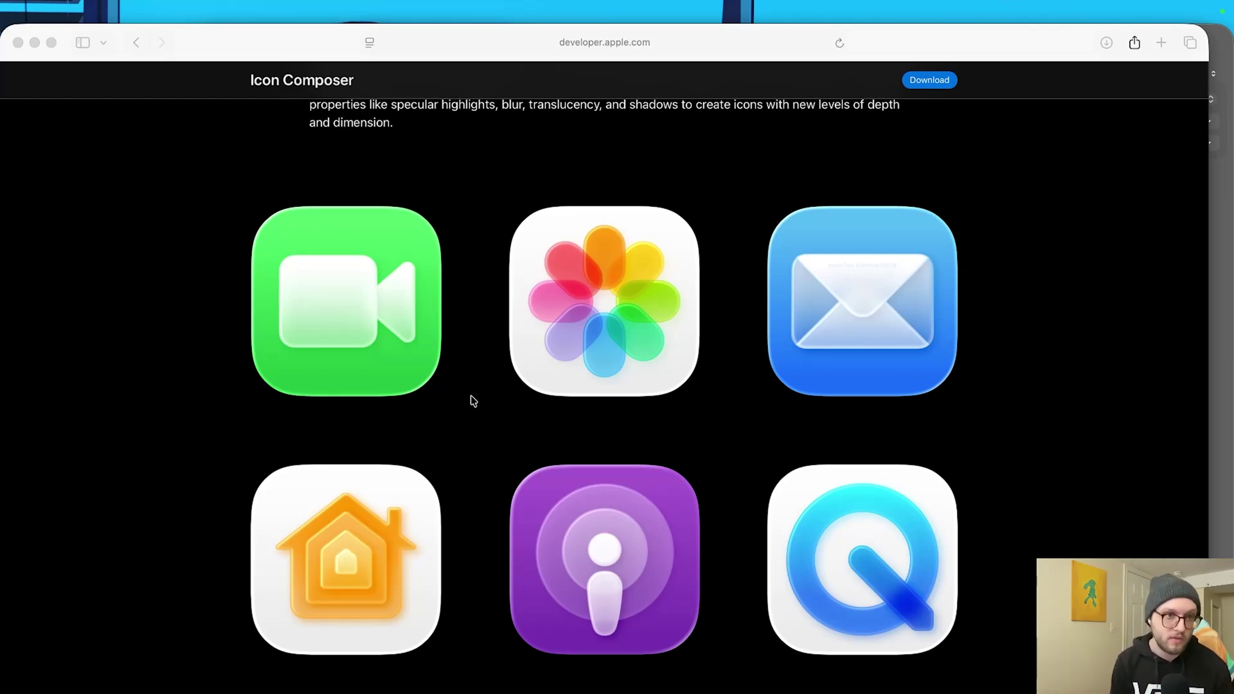
scroll(472, 400, down, 2)
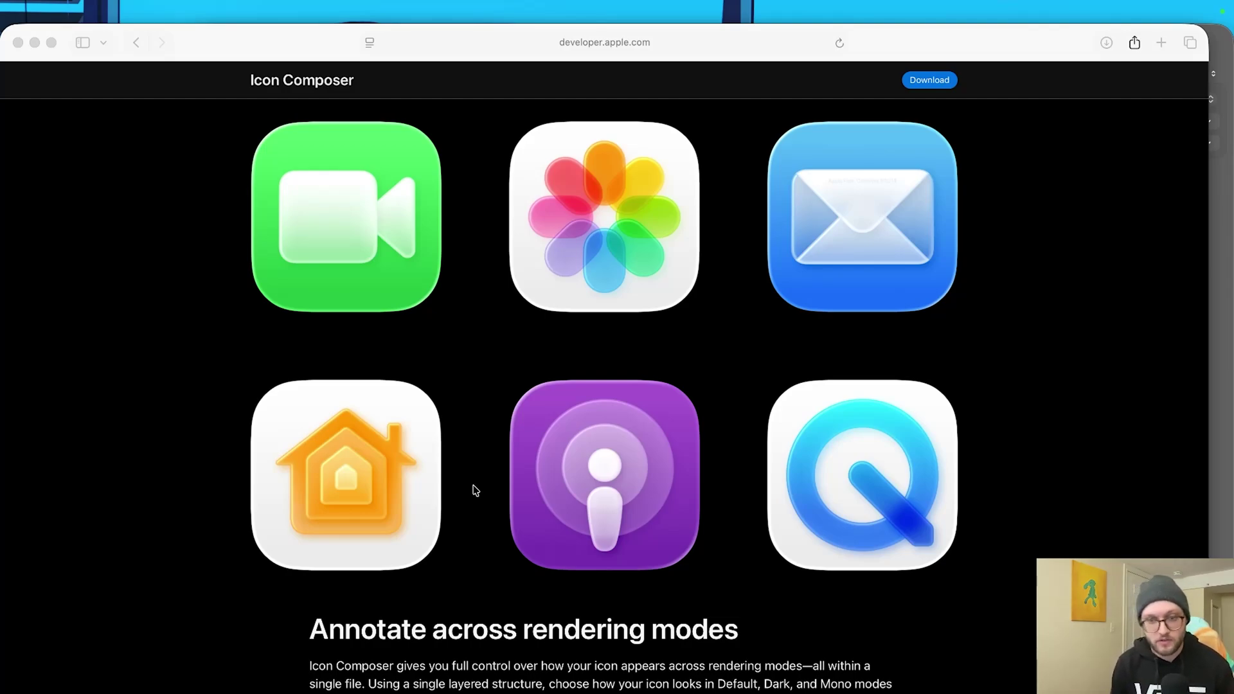
scroll(495, 508, up, 5)
scroll(496, 508, up, 5)
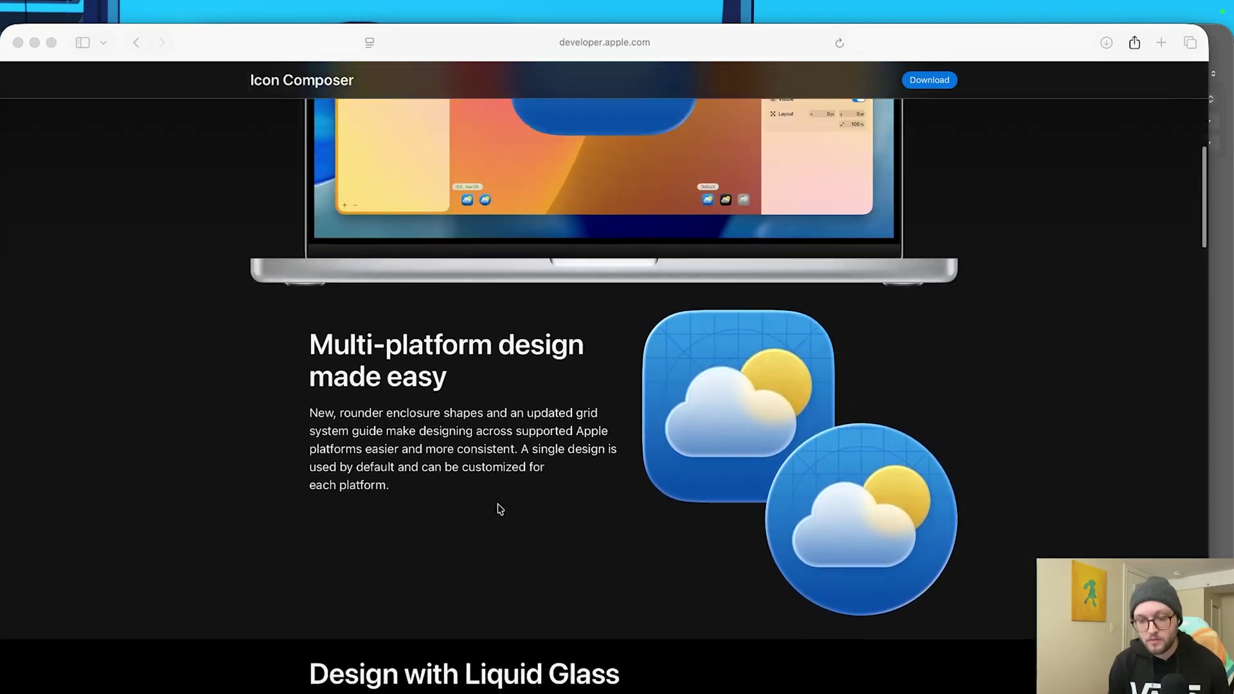
scroll(496, 508, up, 5)
scroll(499, 508, up, 3)
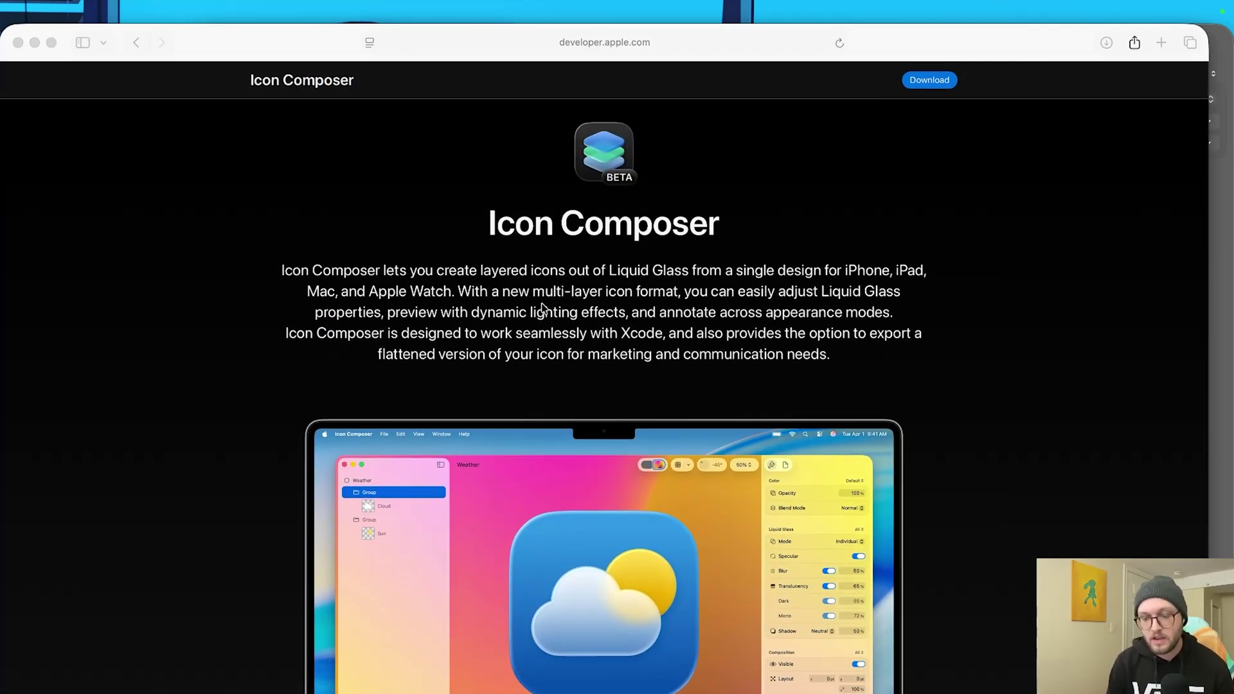
scroll(543, 309, down, 2)
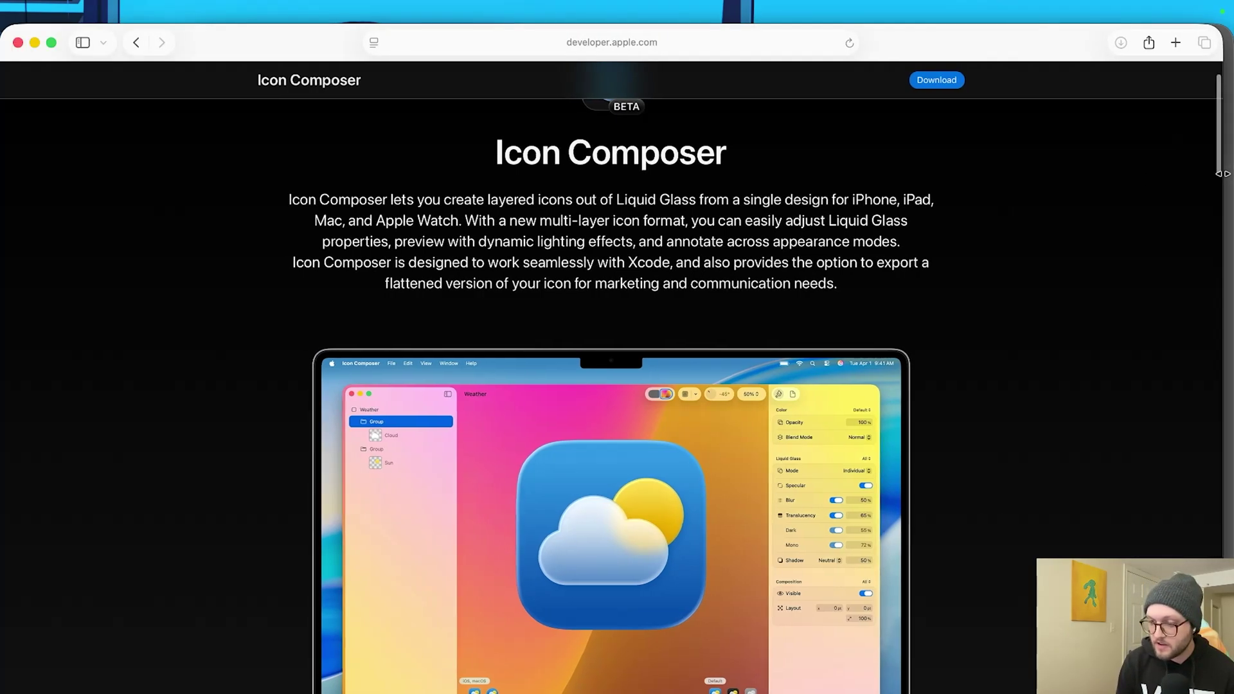
drag(1208, 178, 1227, 173)
scroll(1003, 248, up, 2)
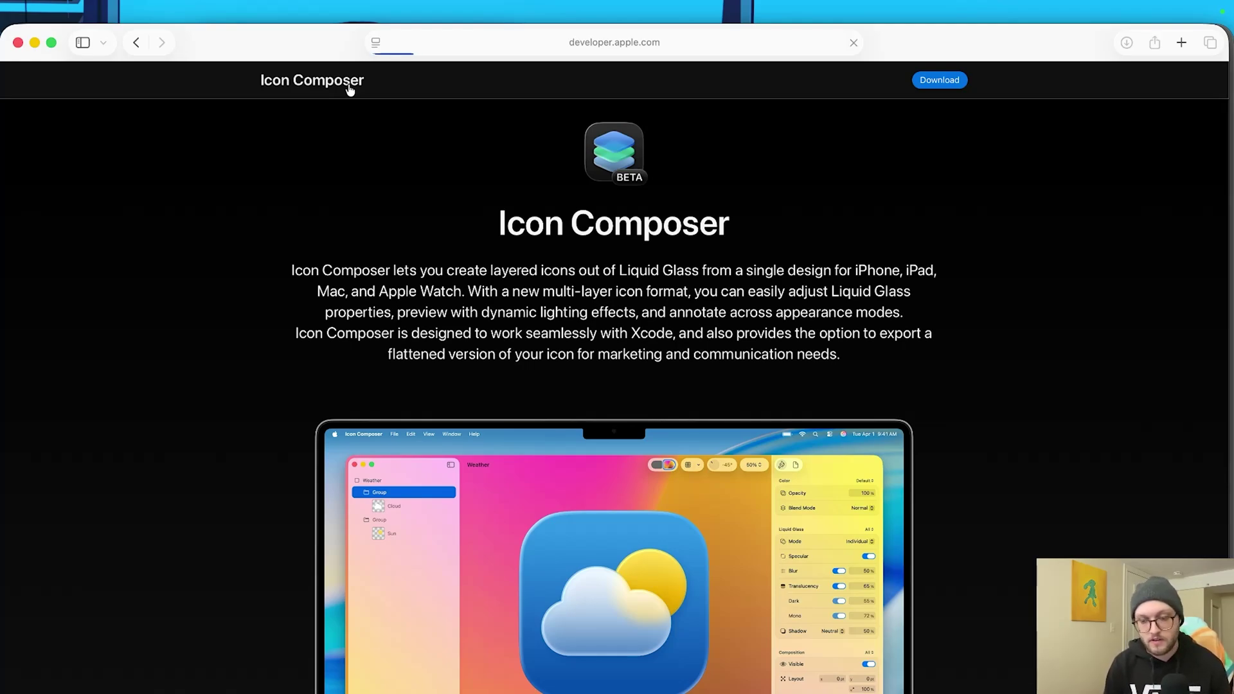
scroll(477, 160, up, 2)
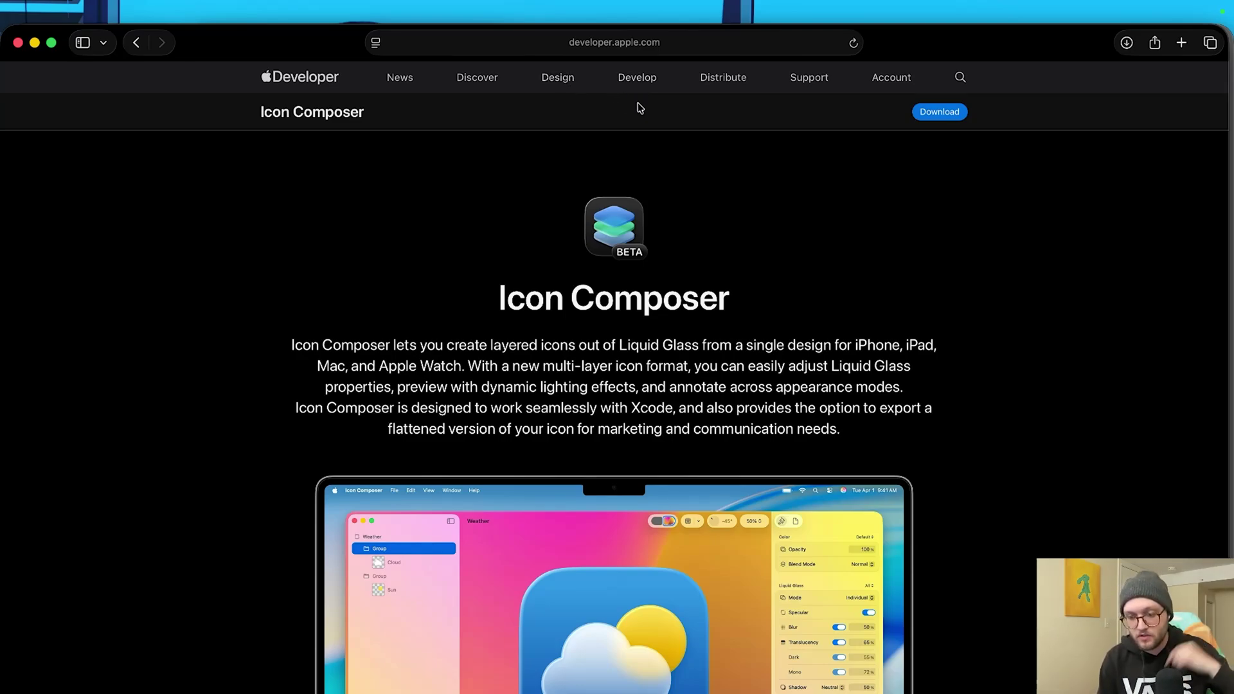
Step: Download Icon Composer from Develop > Downloads > Applications, then close the Safari window
click(646, 81)
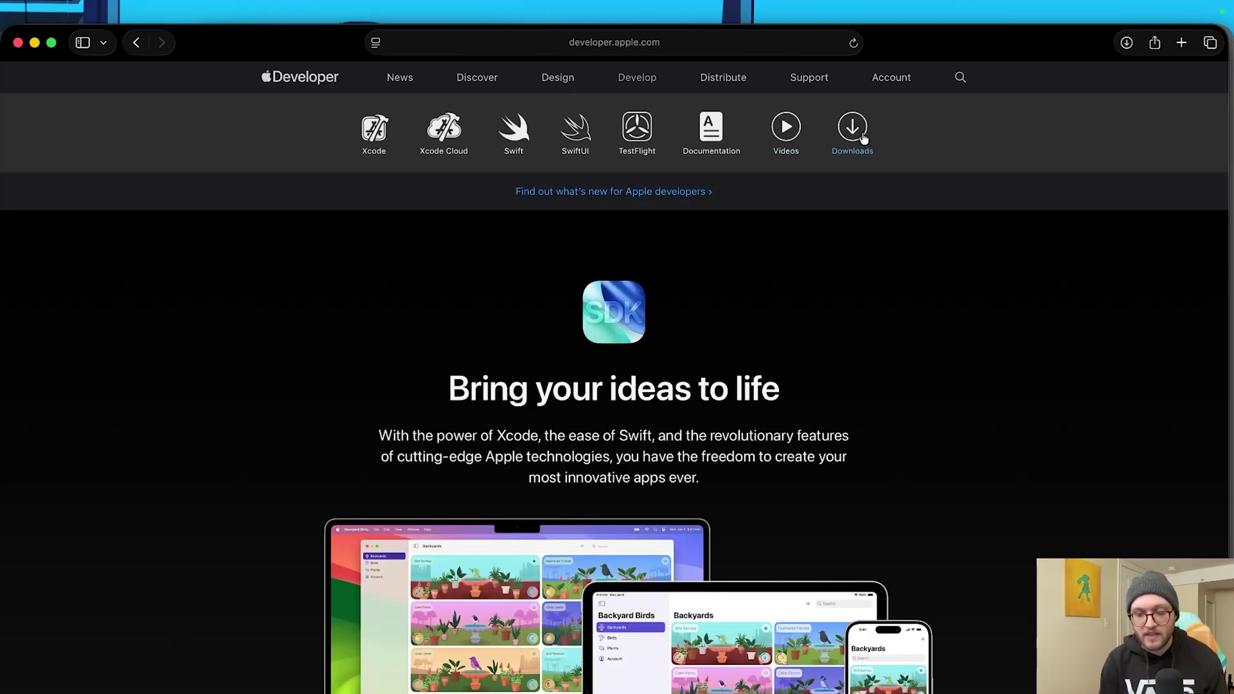
click(868, 138)
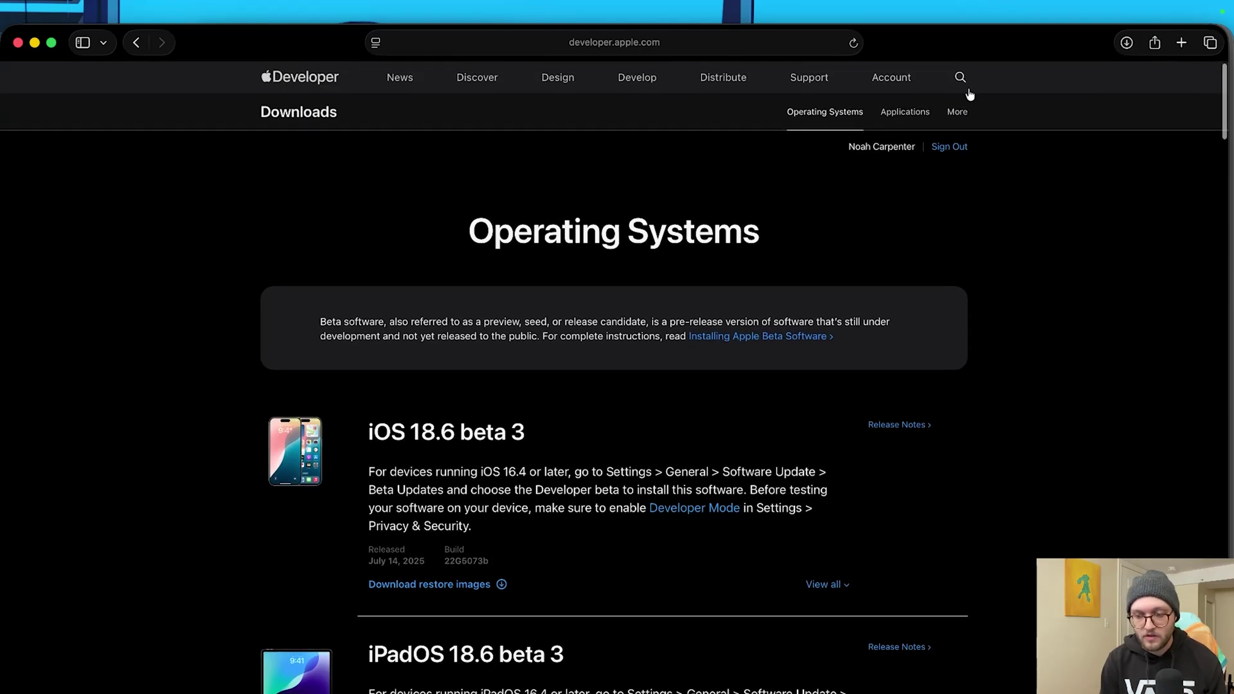
click(915, 120)
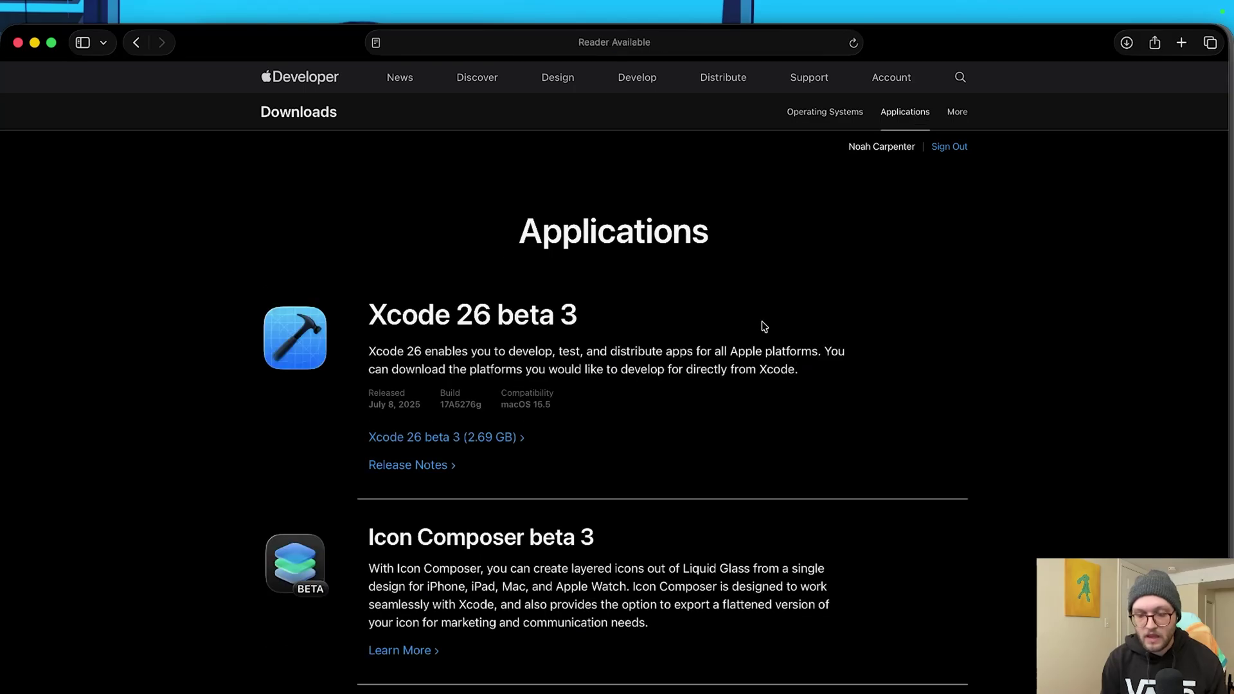
scroll(681, 403, down, 3)
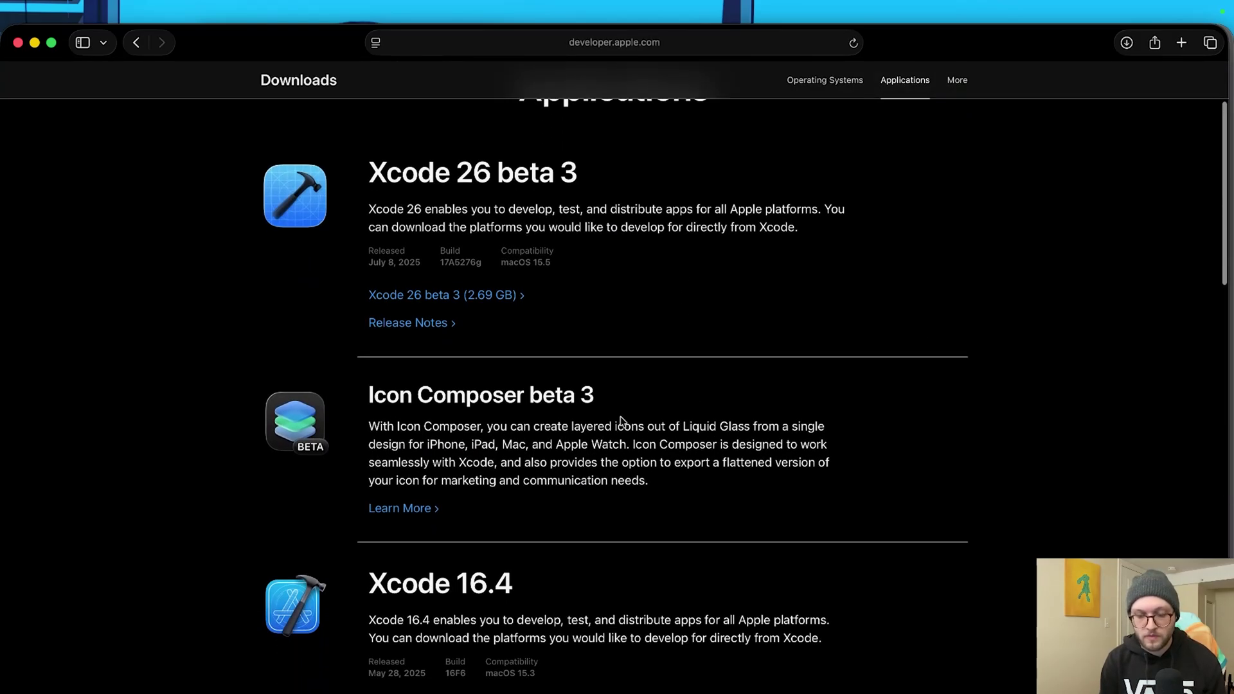
scroll(574, 437, up, 1)
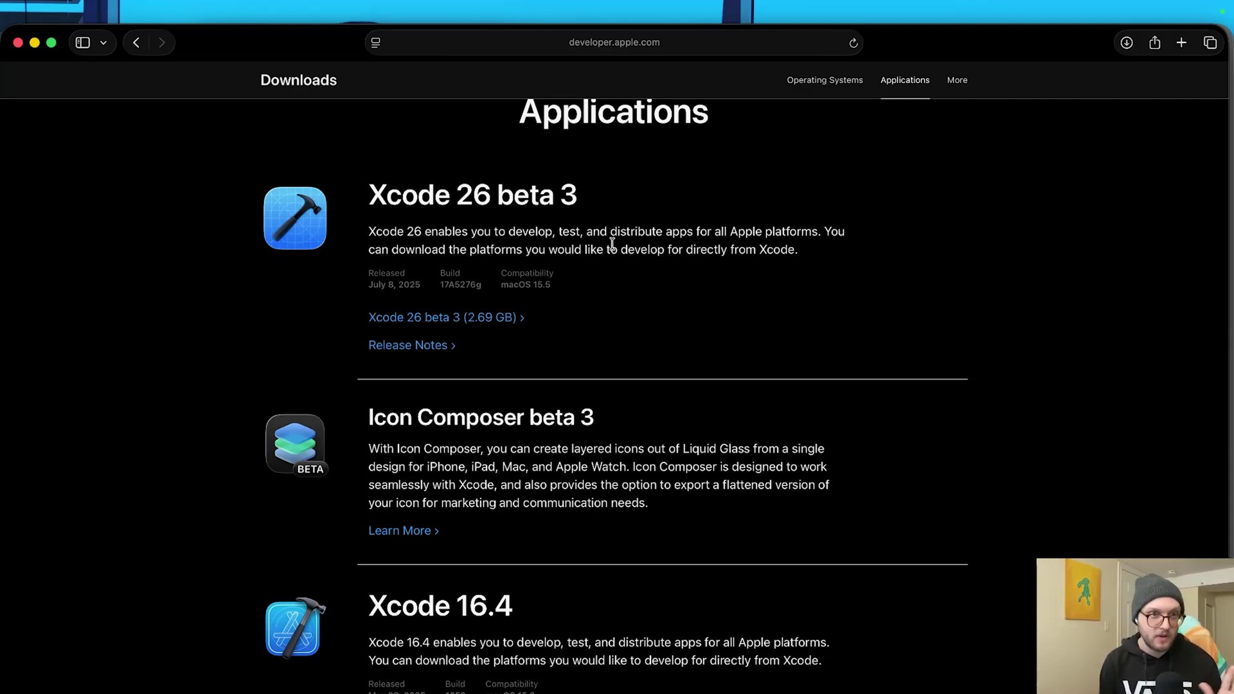
scroll(562, 412, down, 1)
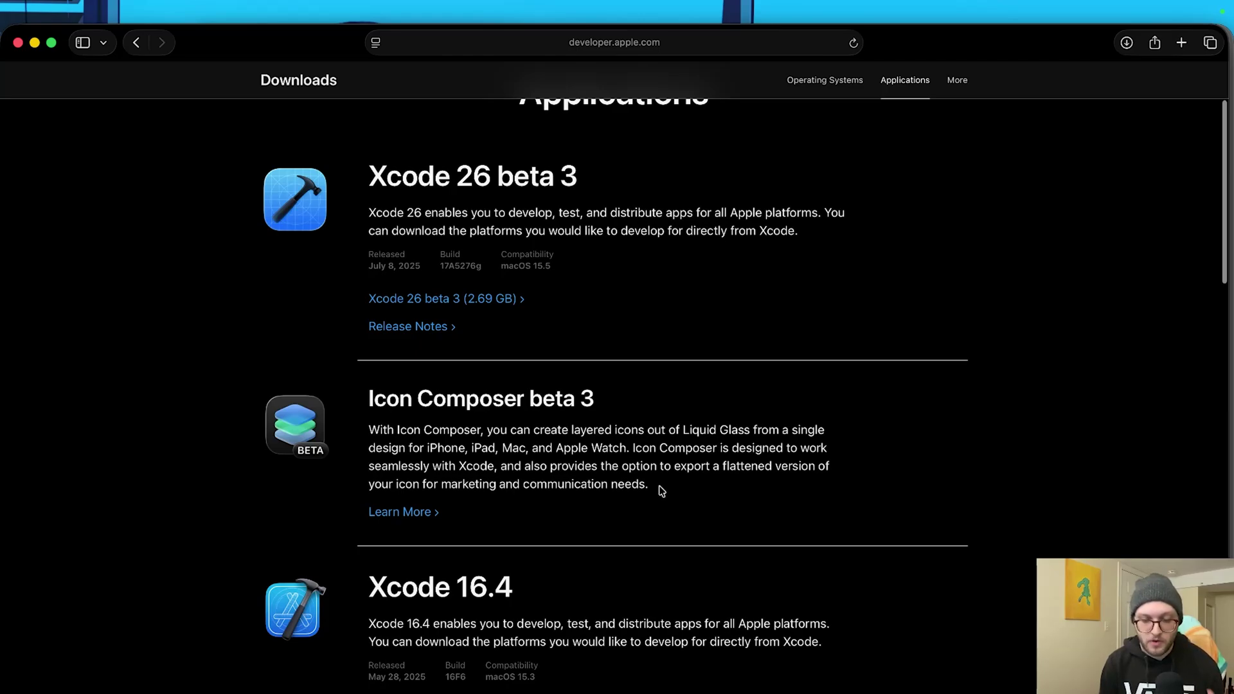
click(422, 513)
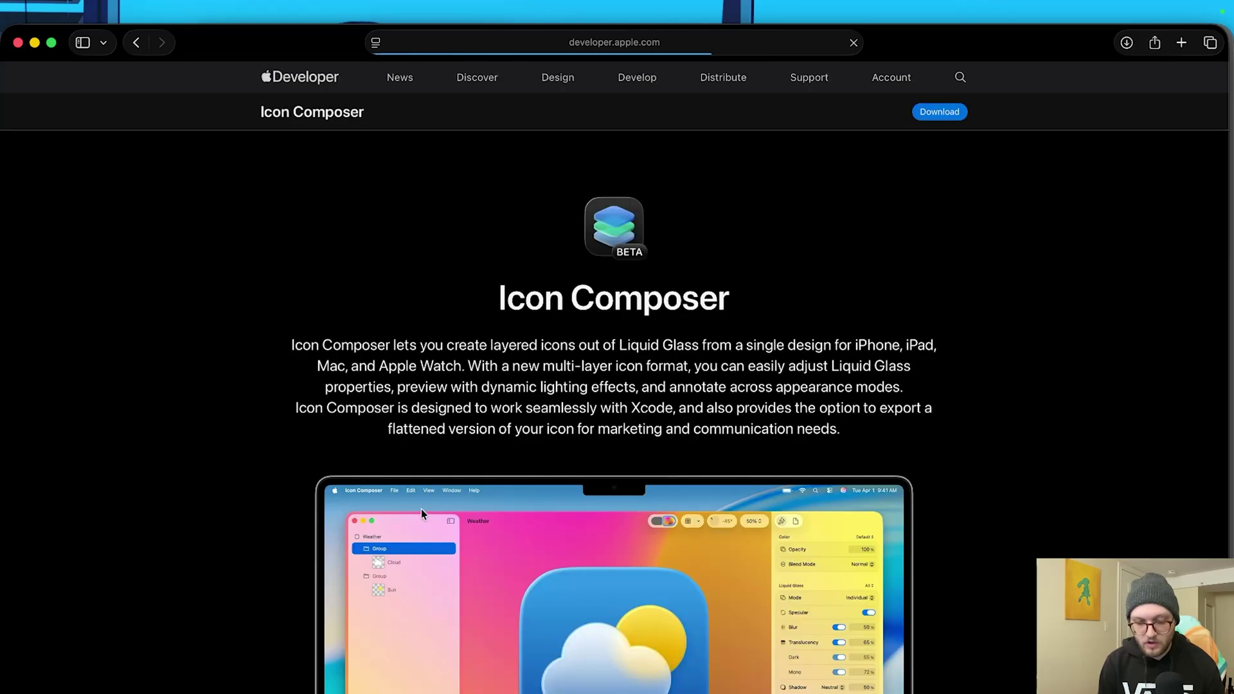
click(954, 117)
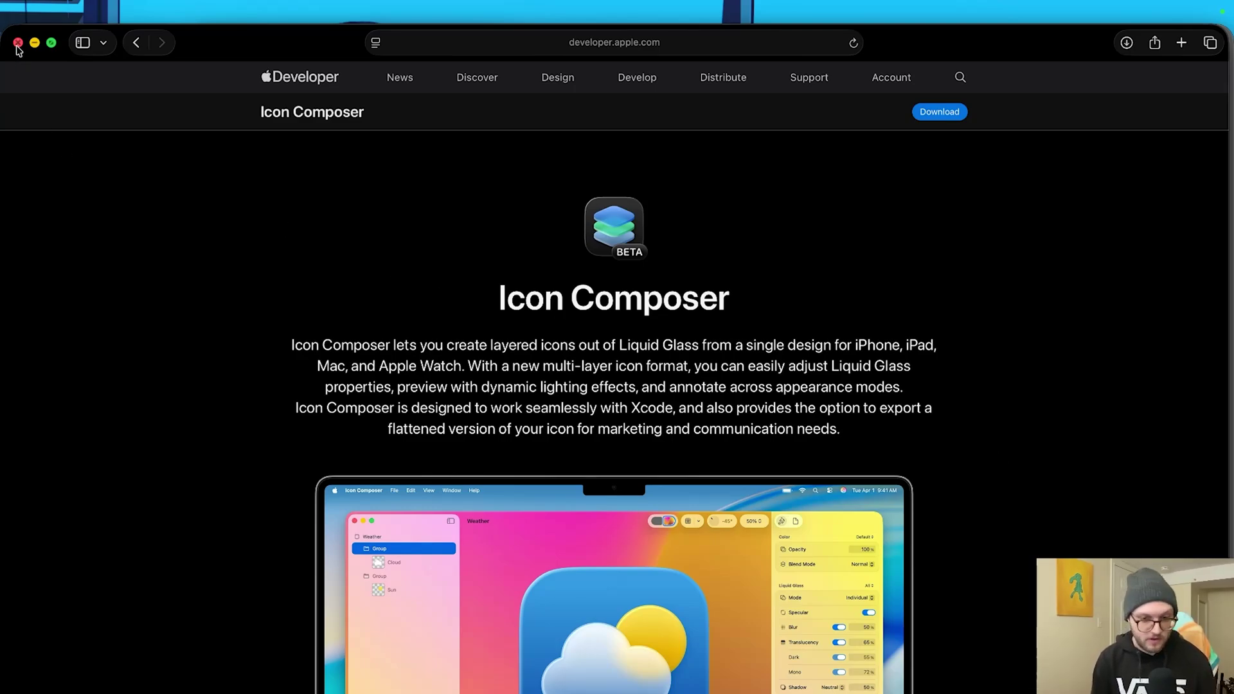
click(18, 43)
Step: Tilt the icon's light angle to about -20° and preview it over the pink-purple gradient wallpaper
click(136, 304)
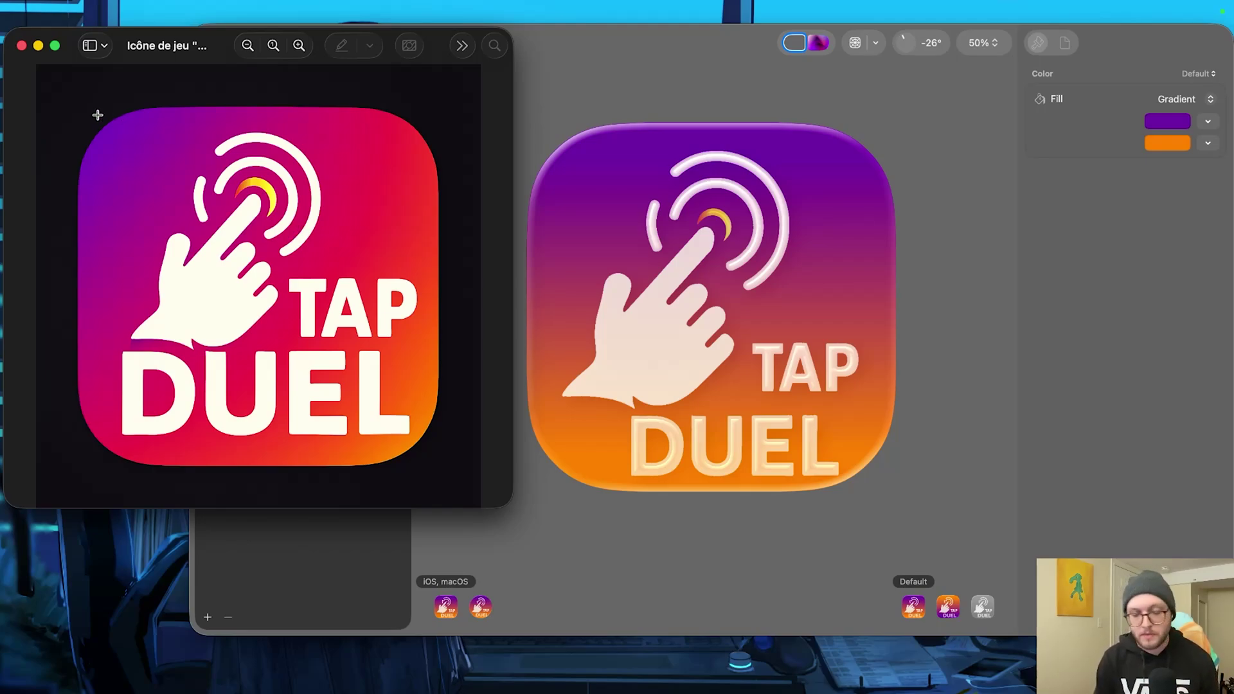
click(941, 459)
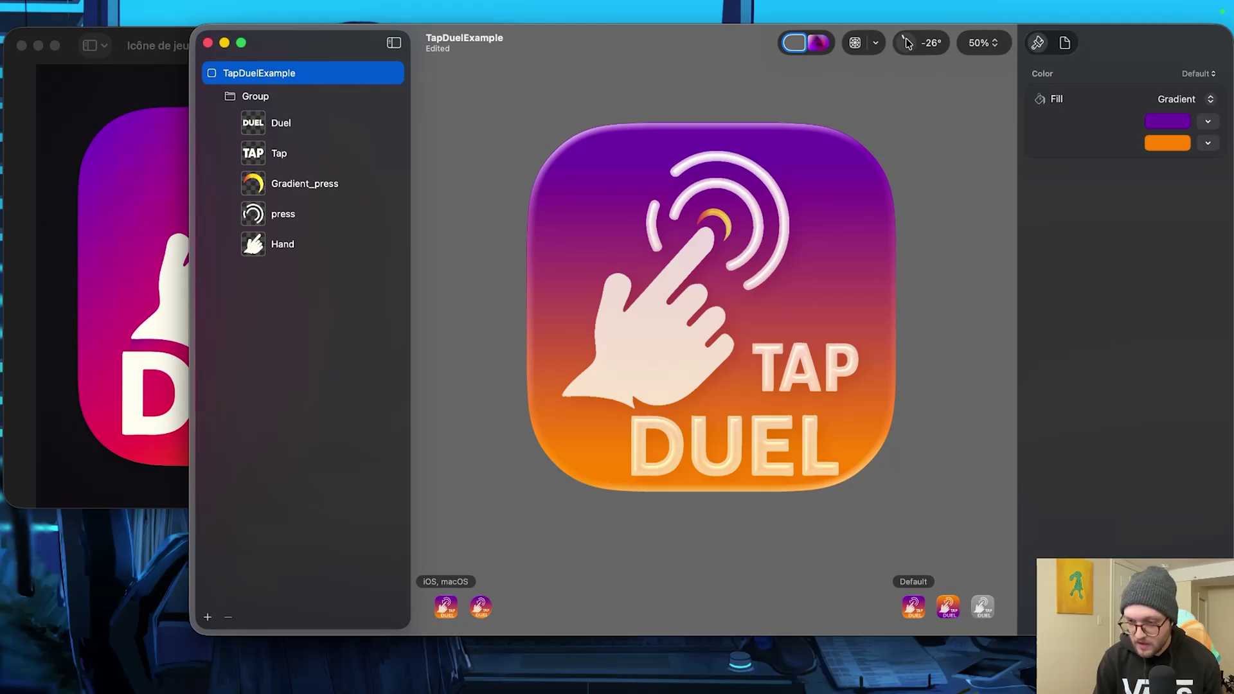
mouse_move(904, 43)
mouse_down()
mouse_move(922, 49)
mouse_move(906, 66)
mouse_move(865, 45)
mouse_move(901, 31)
mouse_up()
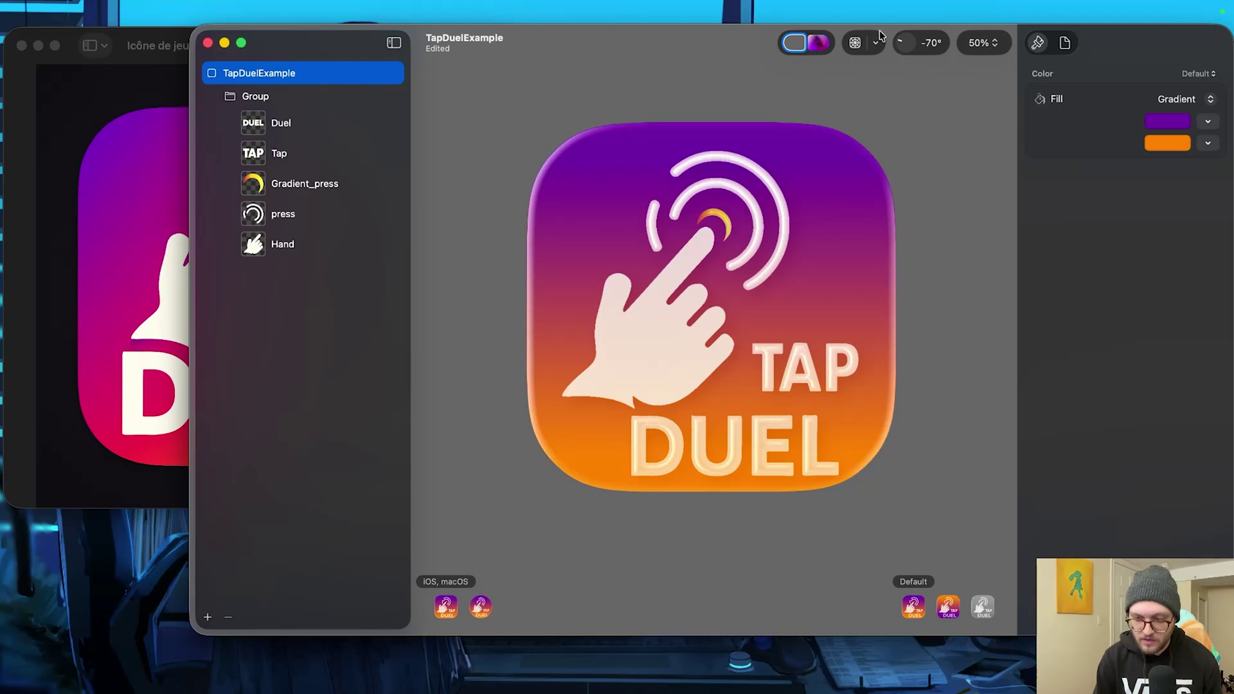
click(819, 43)
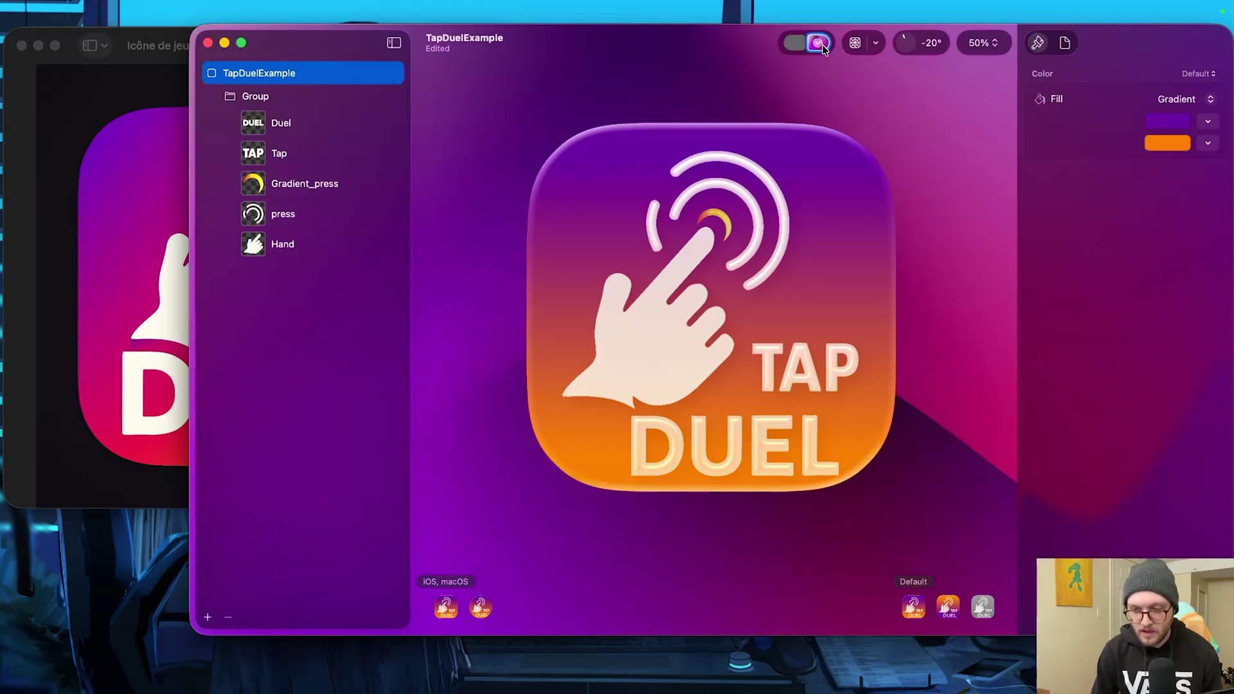
click(821, 45)
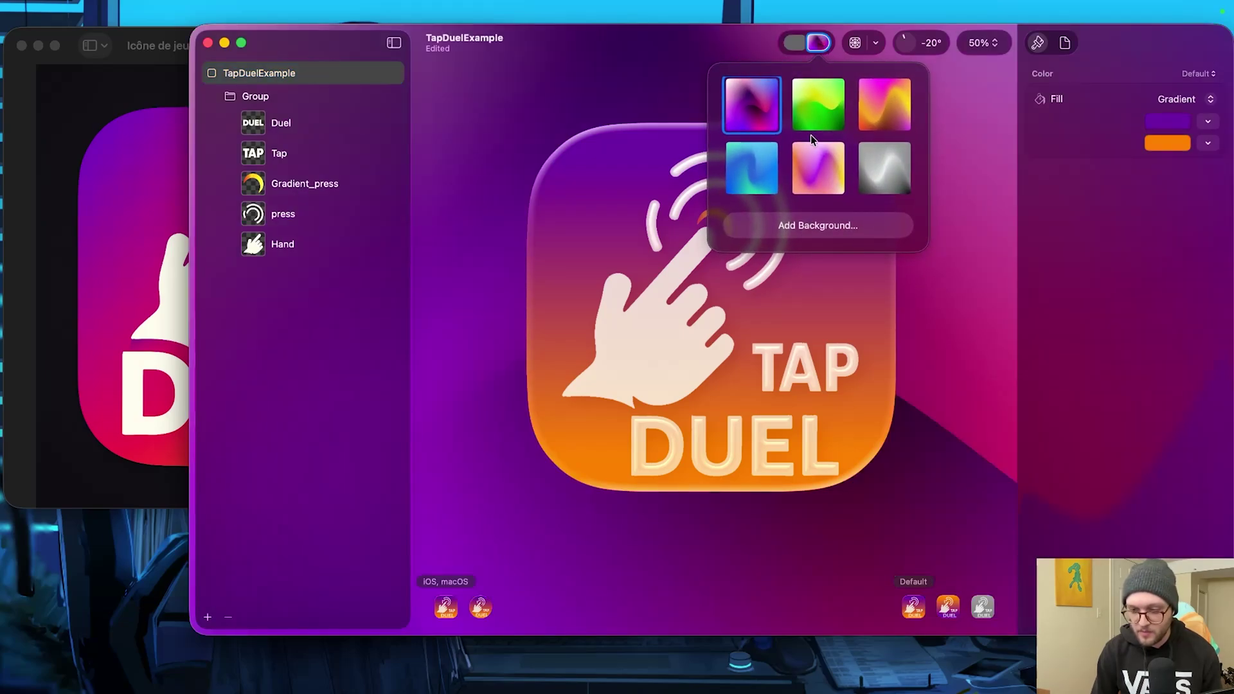
click(826, 174)
click(819, 45)
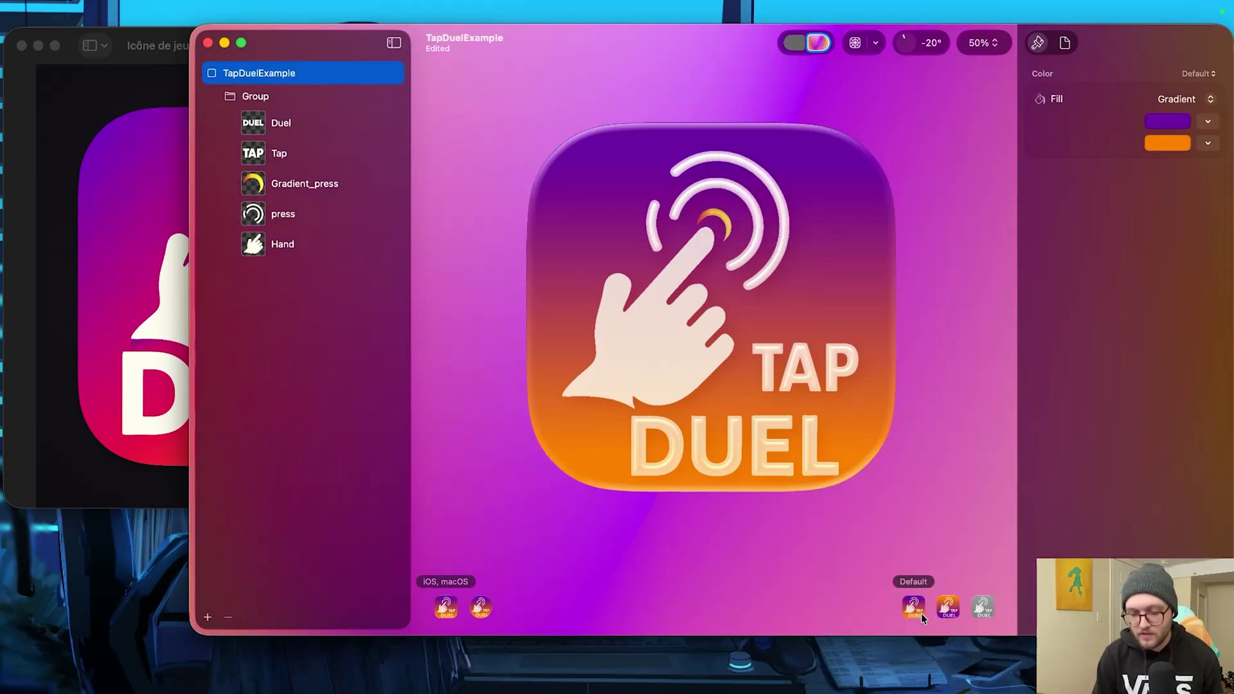
Step: Preview the Dark, Mono and round appearances, return to Default, then quit Icon Composer
click(948, 614)
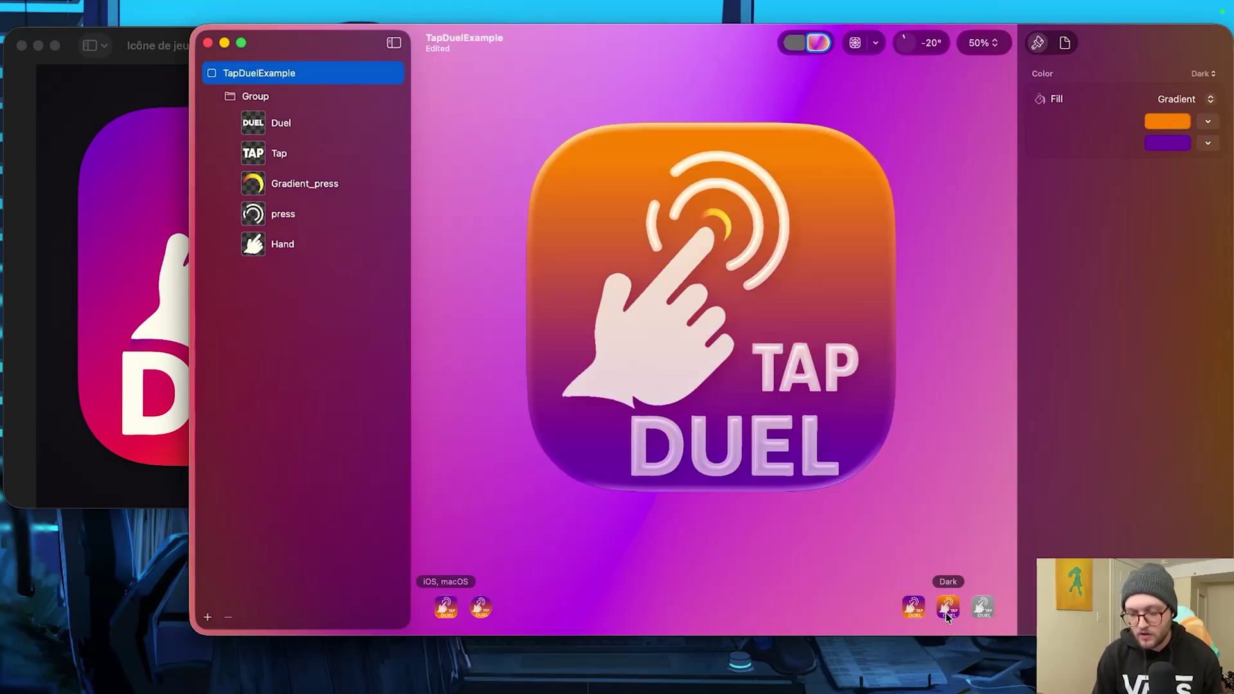
click(987, 613)
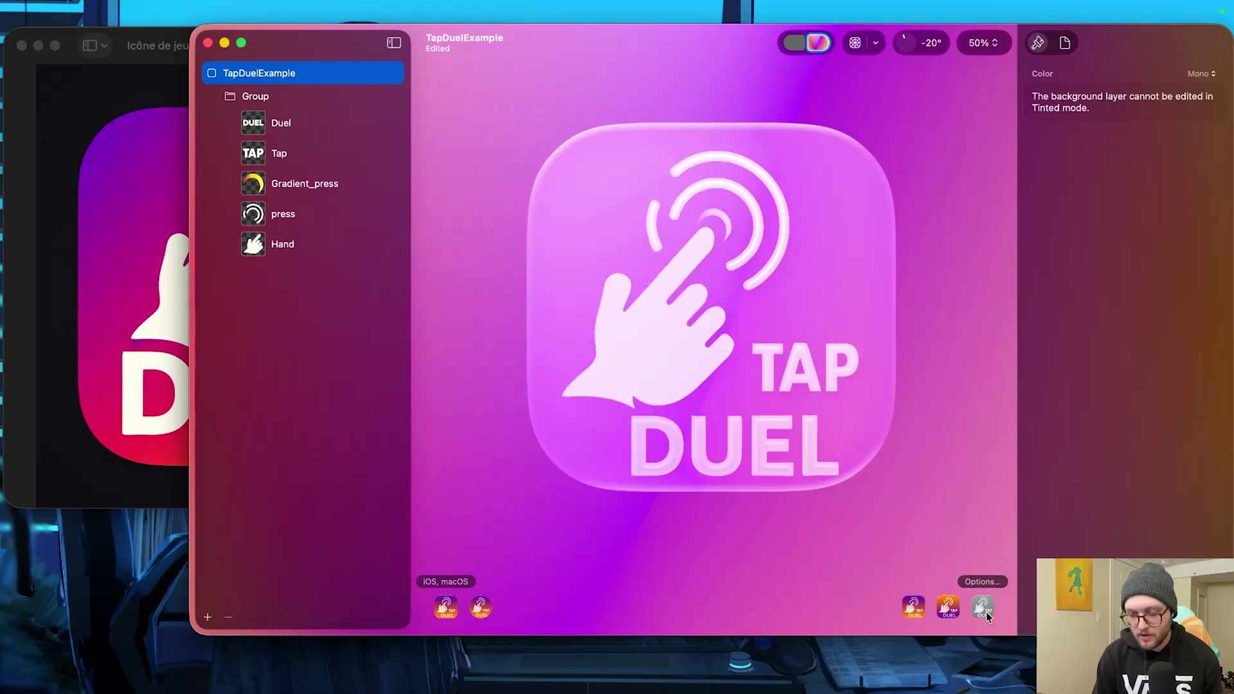
click(454, 611)
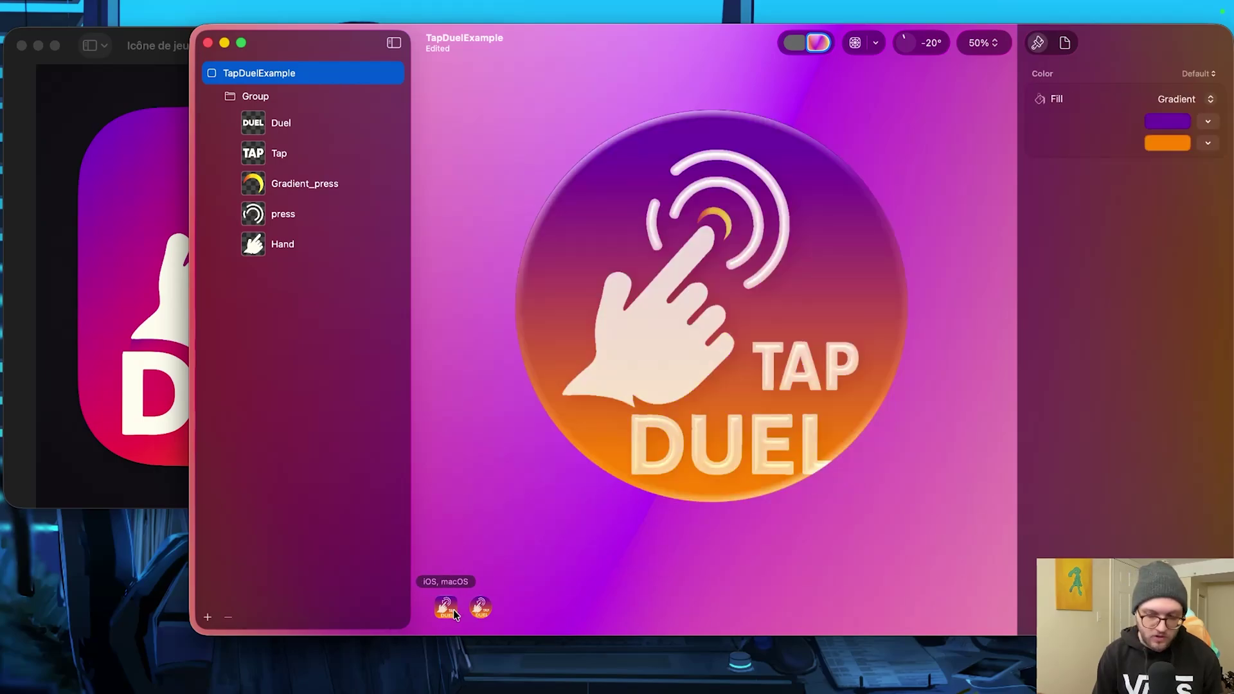
click(453, 609)
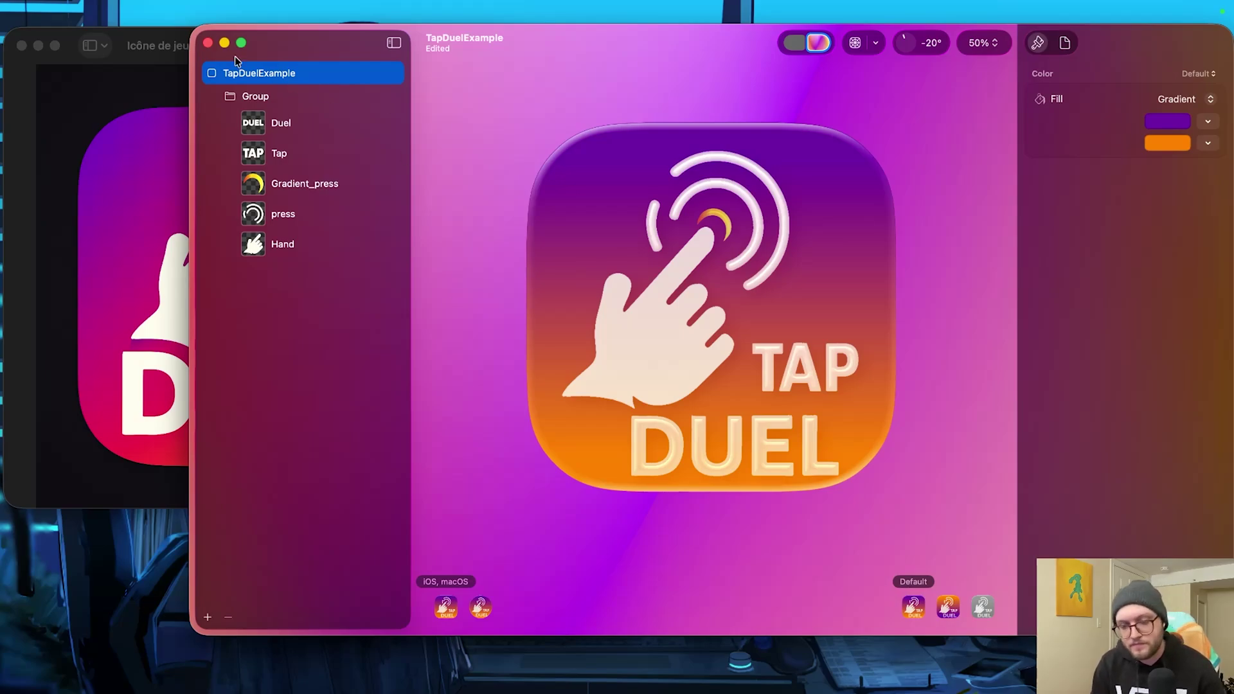
key(super+q)
Step: Create a desktop folder named TapDuelNewIcon and open it
right_click(1039, 332)
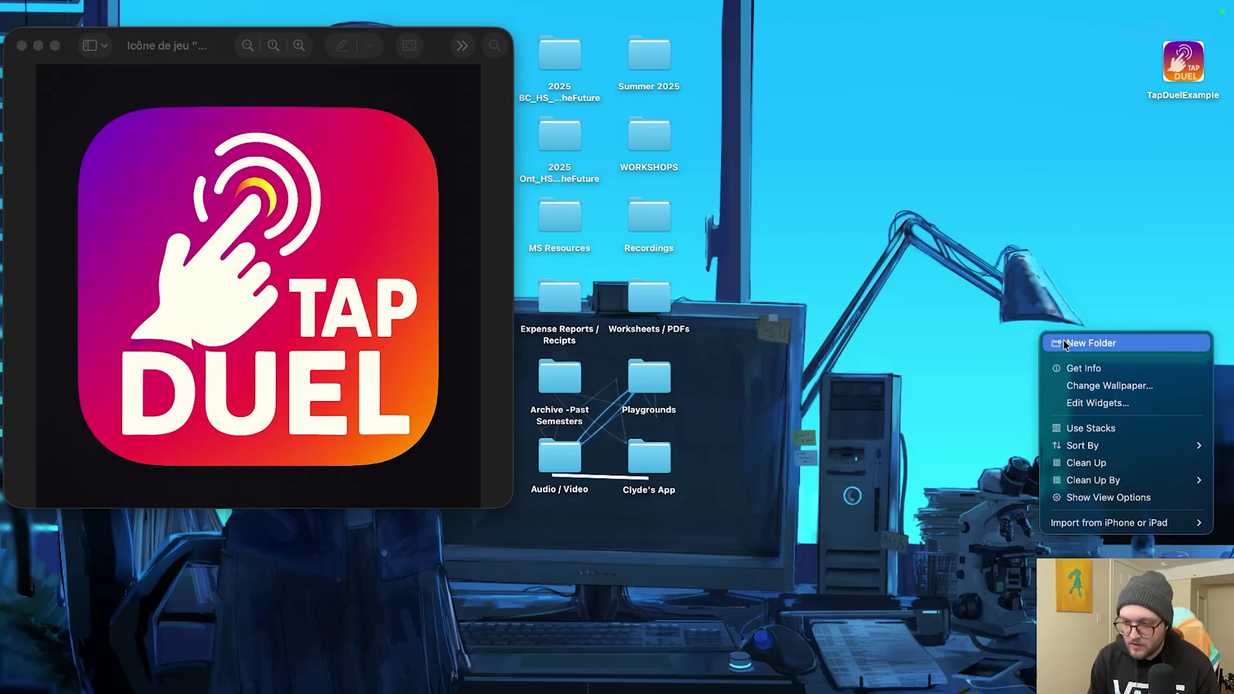
click(1064, 339)
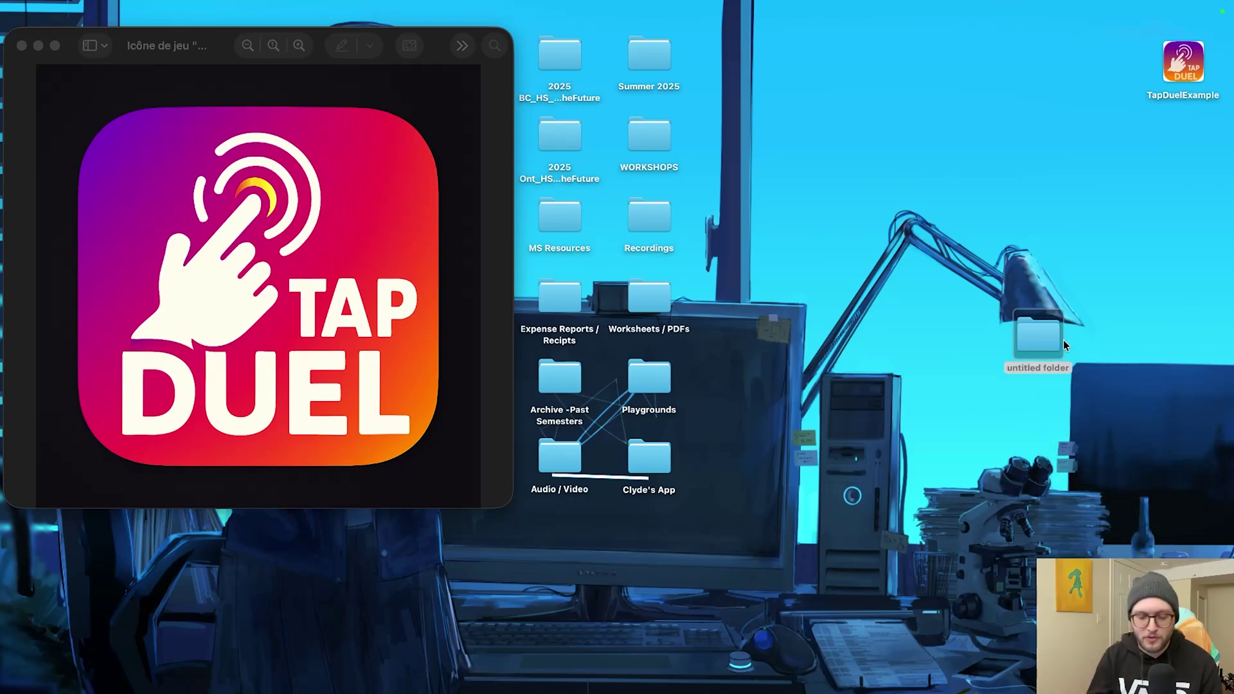
click(1039, 367)
text(TapDuel)
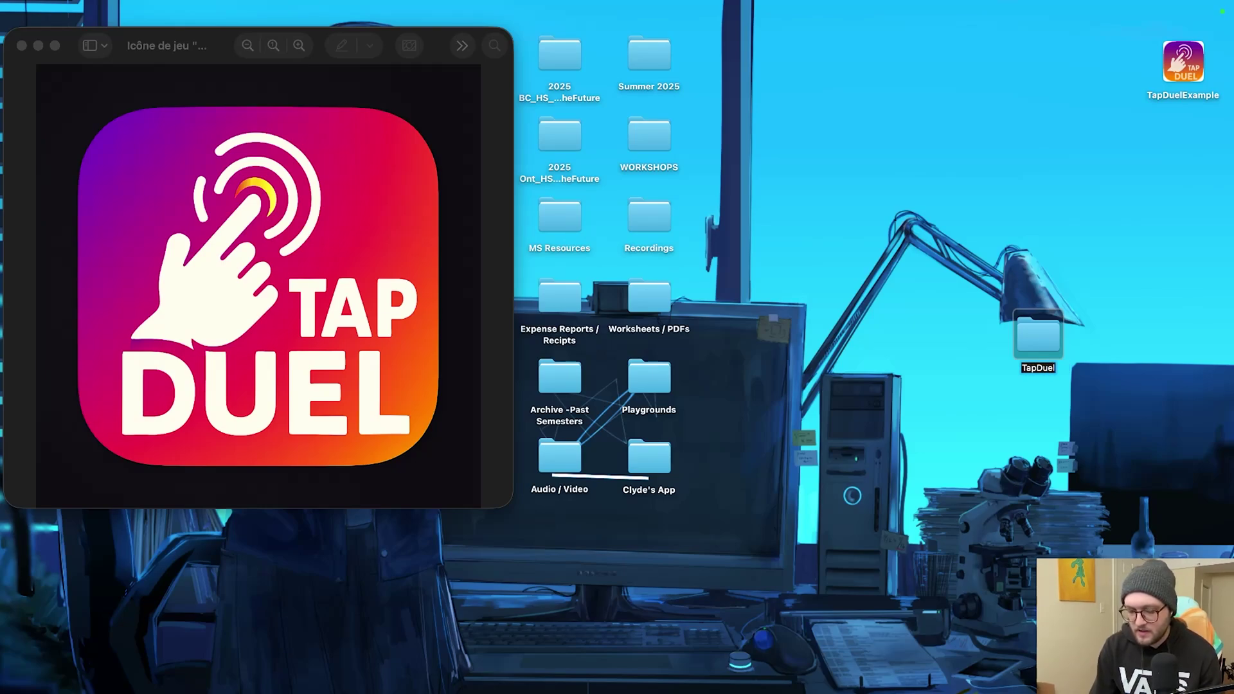
text(NewIcon)
key(Return)
key(super+o)
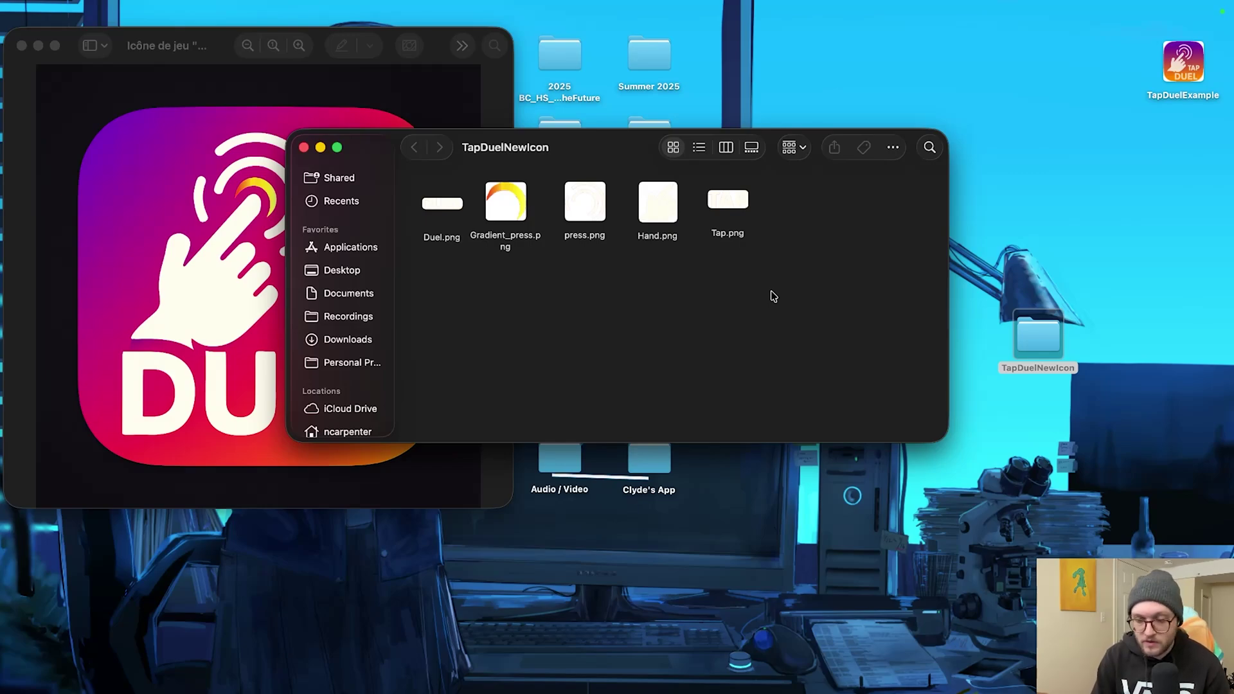
Step: Preview the Hand.png and press.png layer images, then close both previews
click(658, 205)
key(super+Tab)
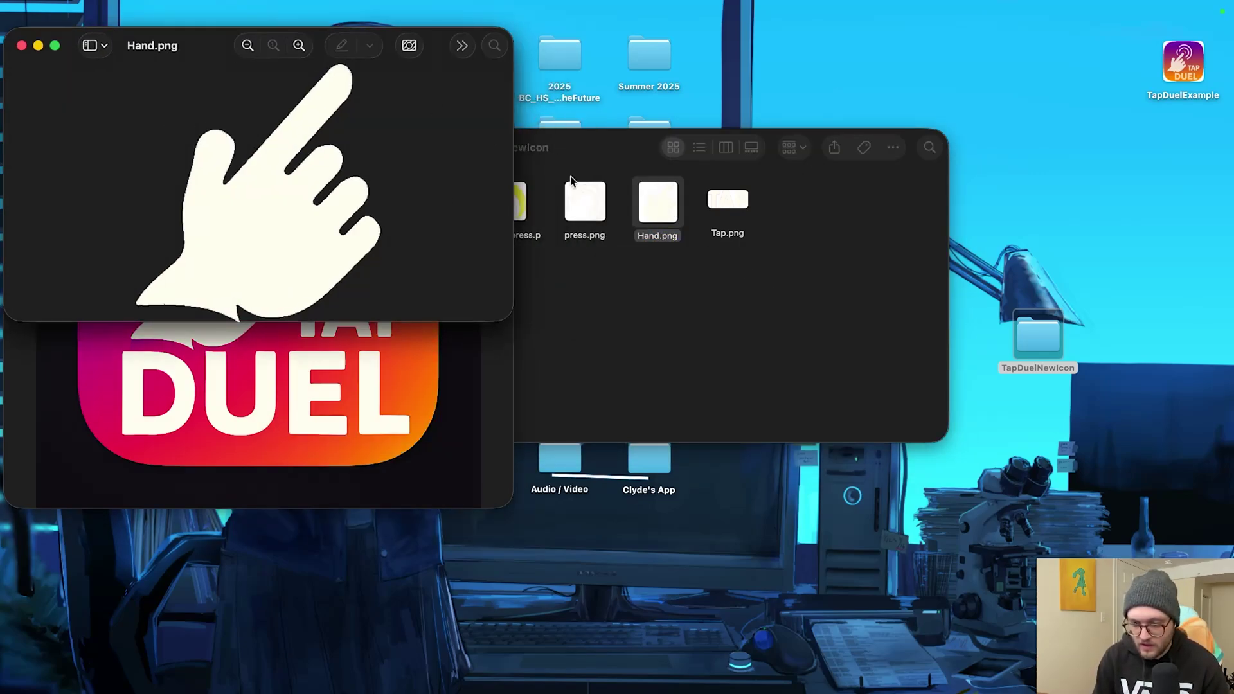
click(579, 201)
double_click(579, 201)
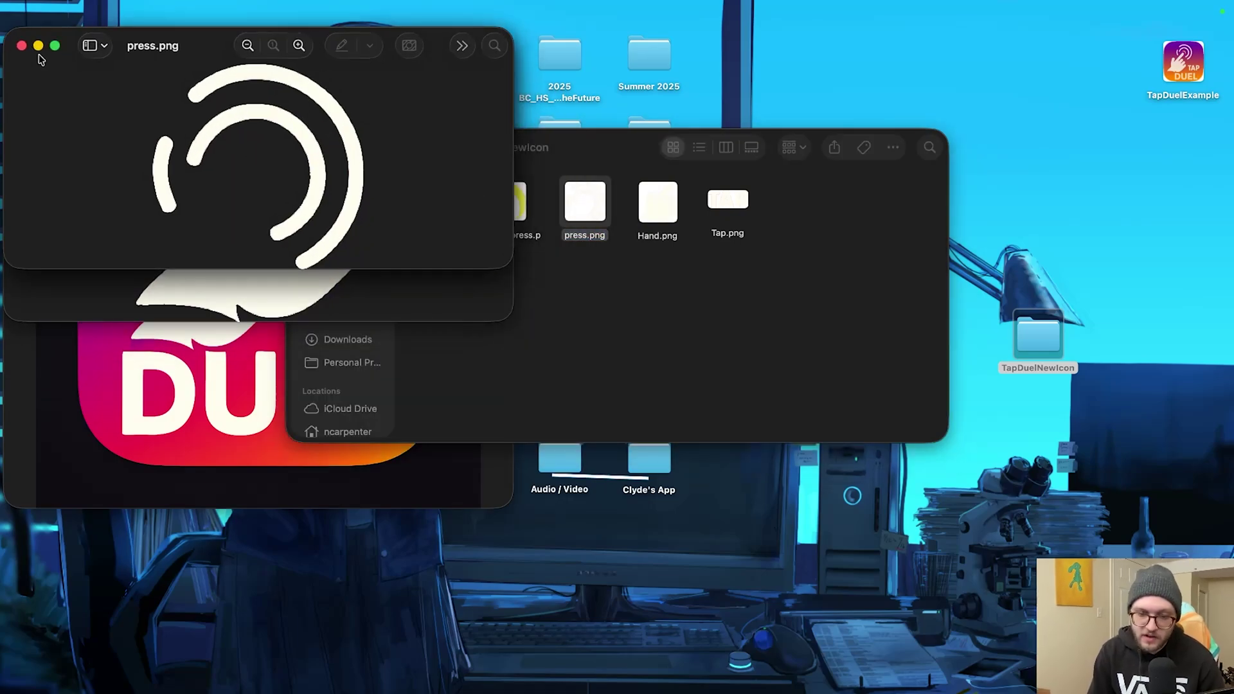
click(21, 46)
click(22, 45)
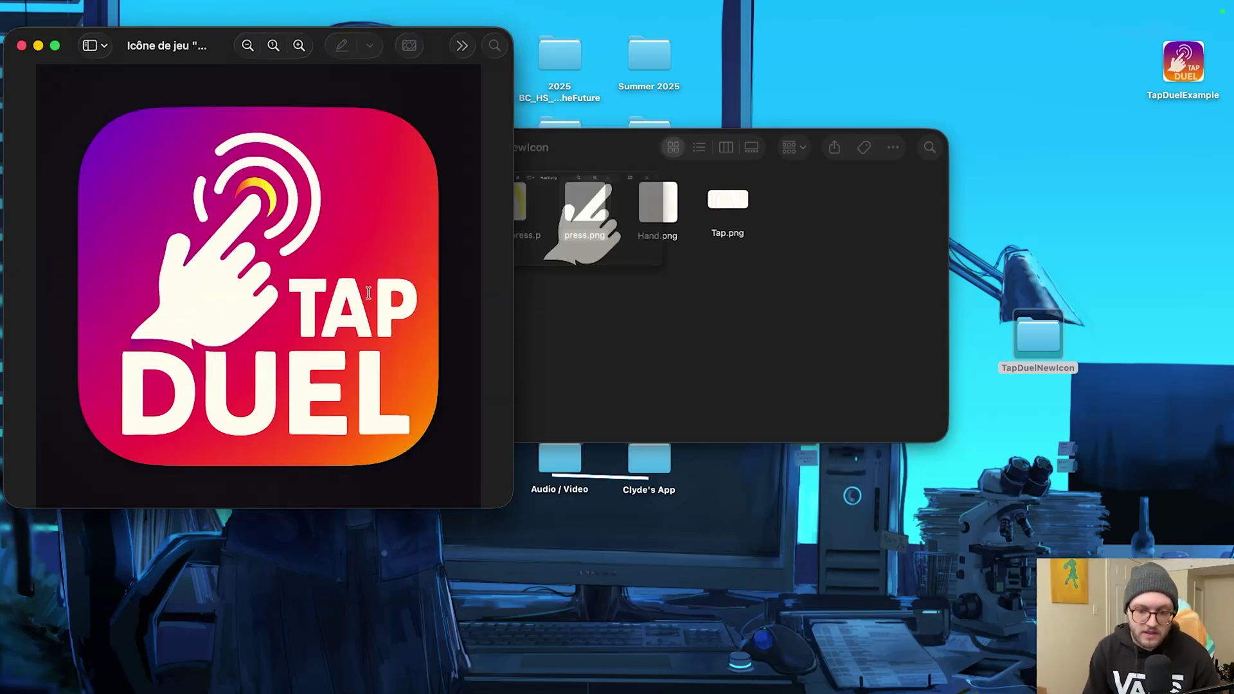
click(21, 45)
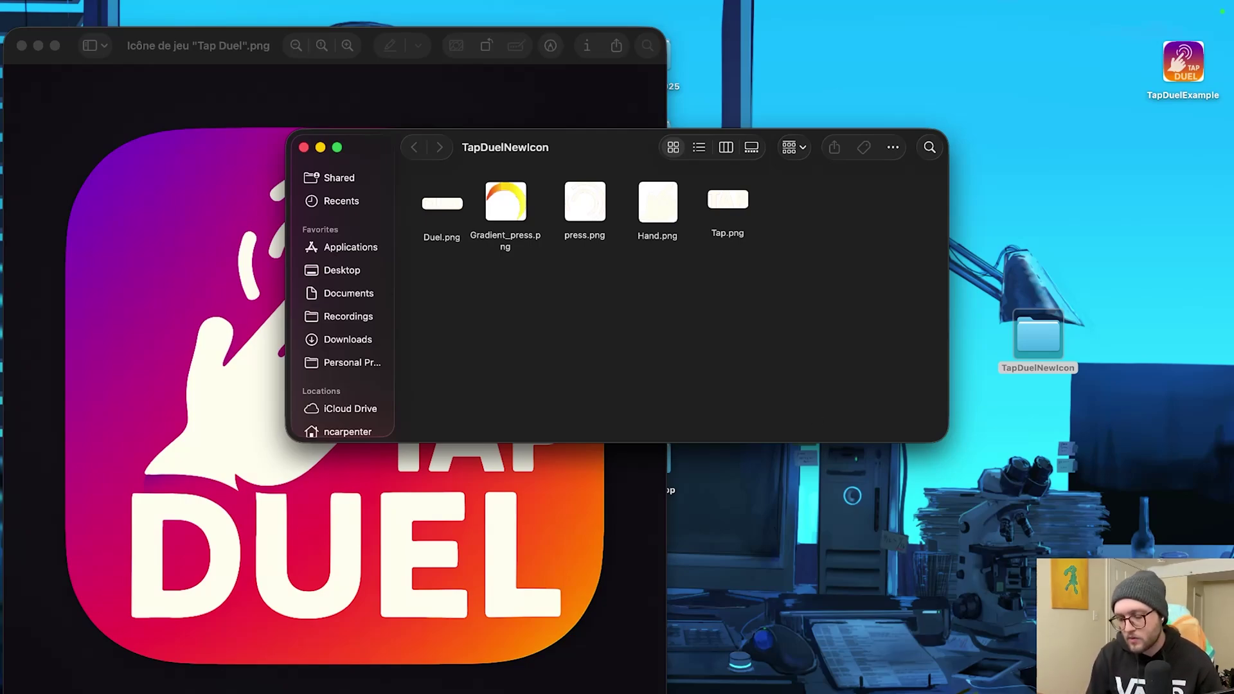
click(944, 679)
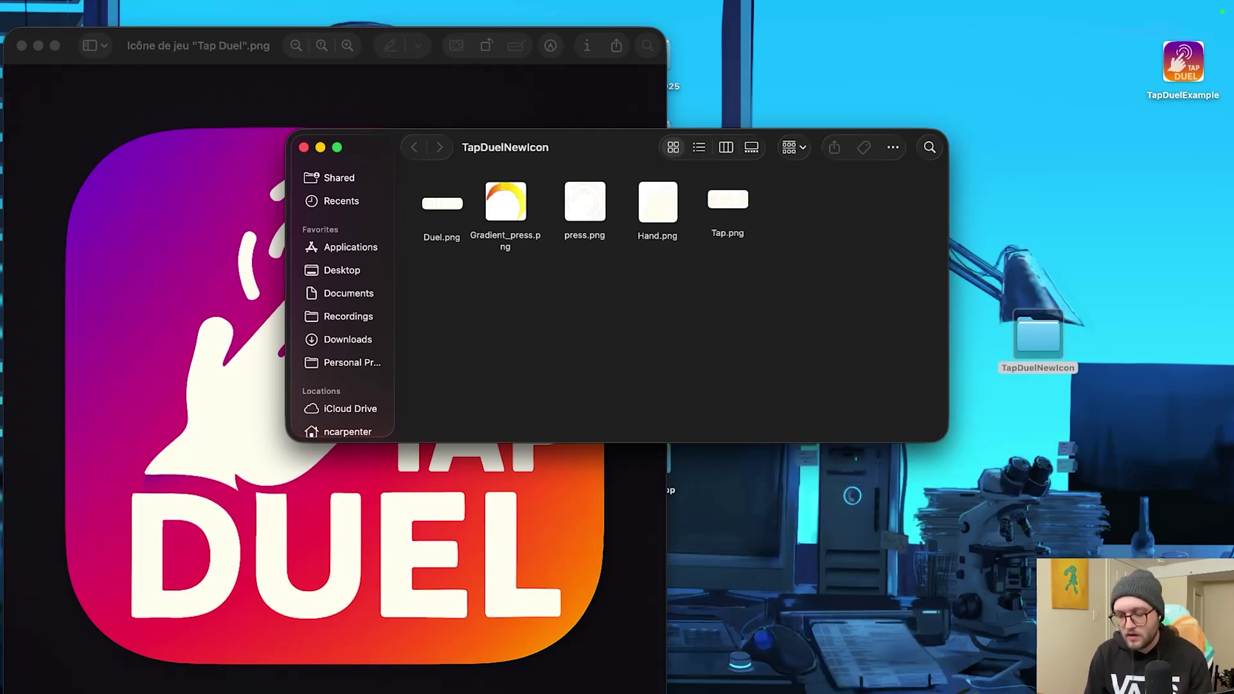
Step: Launch Icon Composer from Spotlight and start a new blank icon document
key(super+space)
text(i)
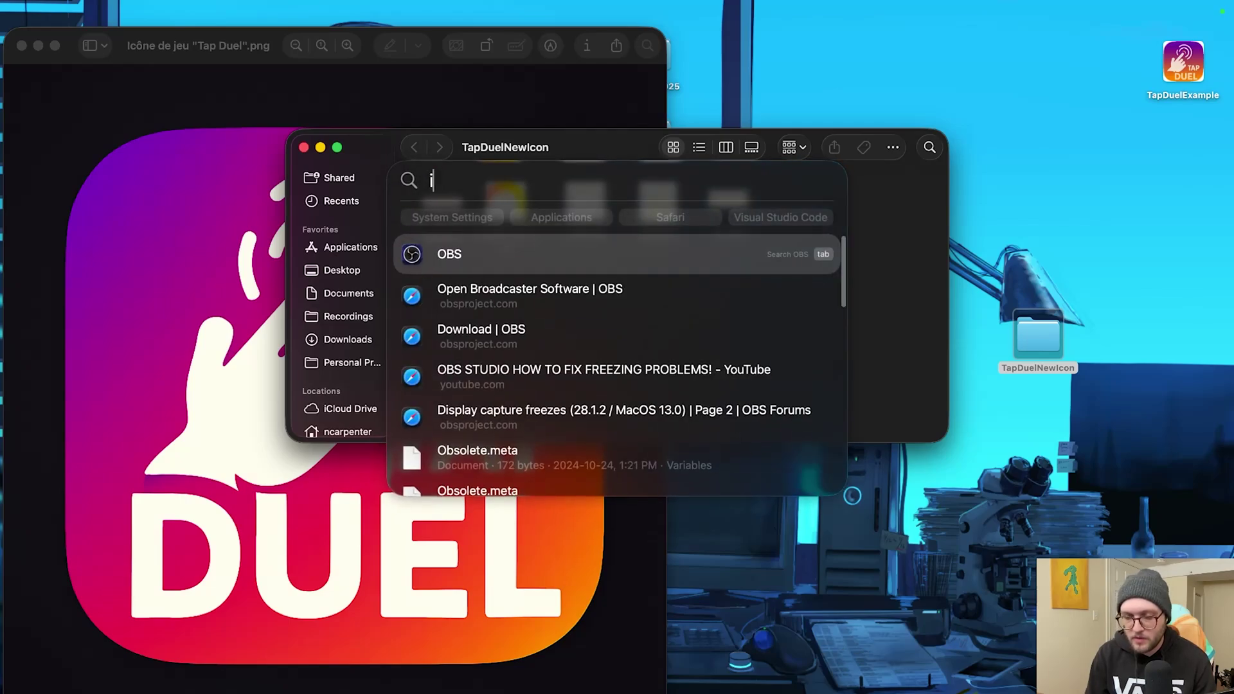
text(con composer)
key(Return)
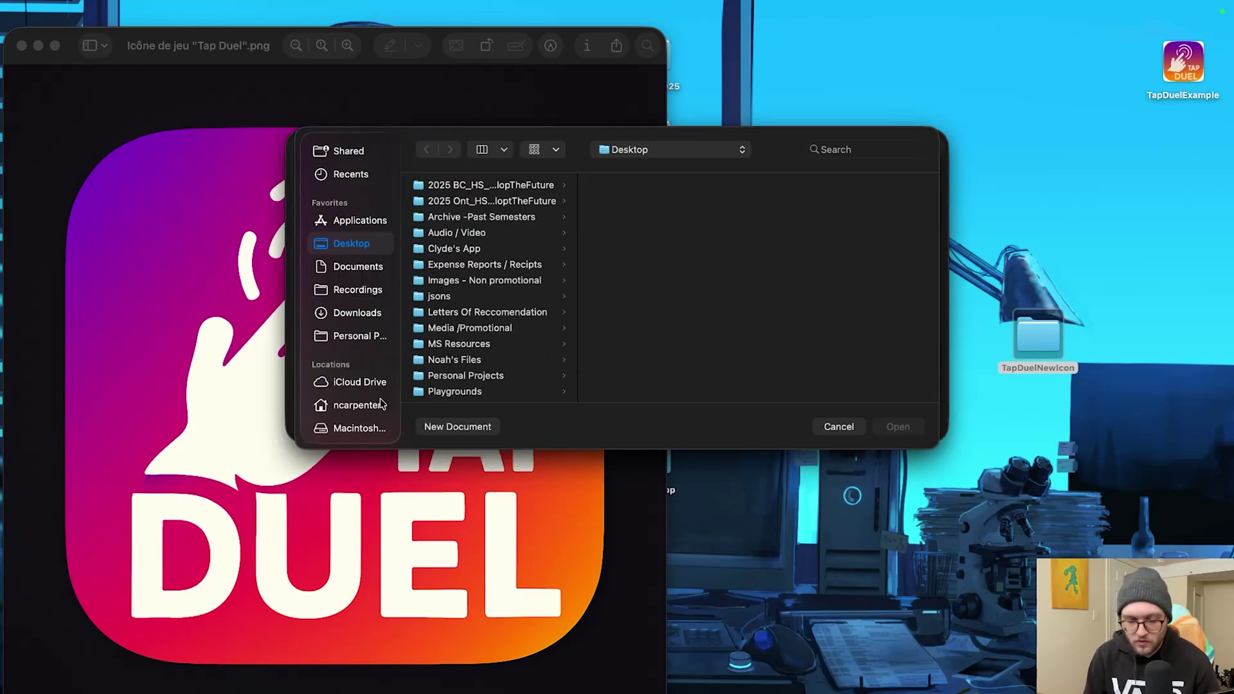
click(459, 430)
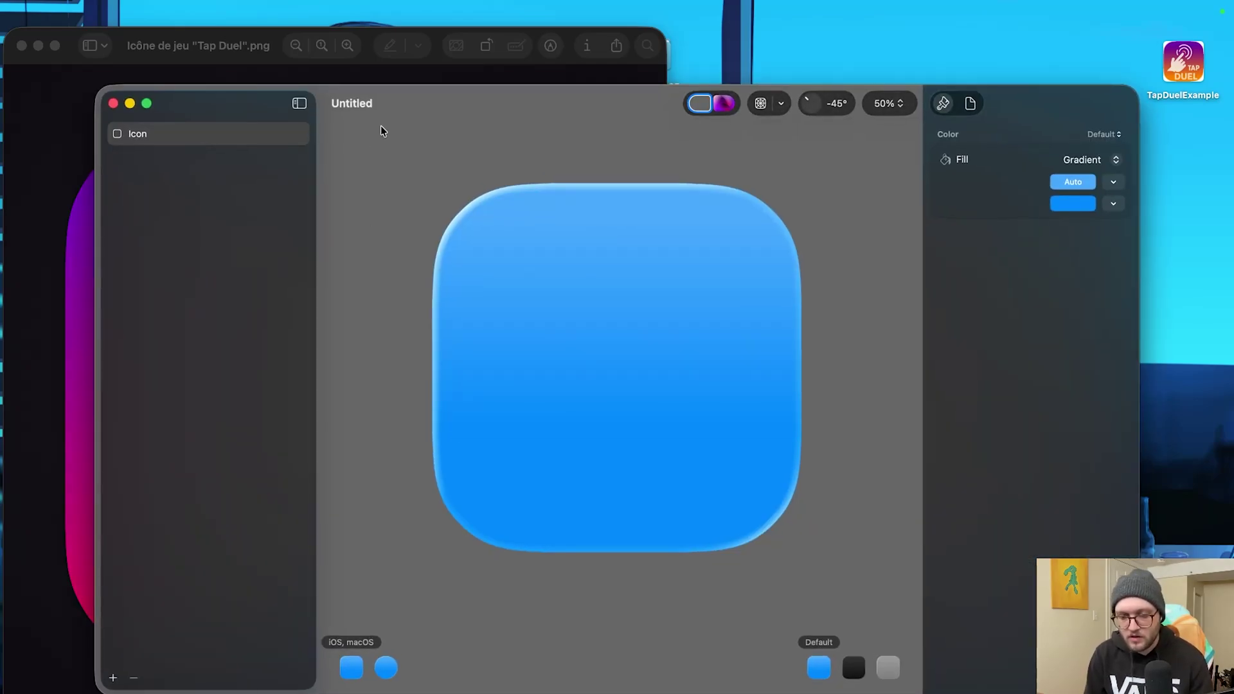
Step: Save the document as TapDuelAppIcon in the TapDuelNewIcon folder
key(super+s)
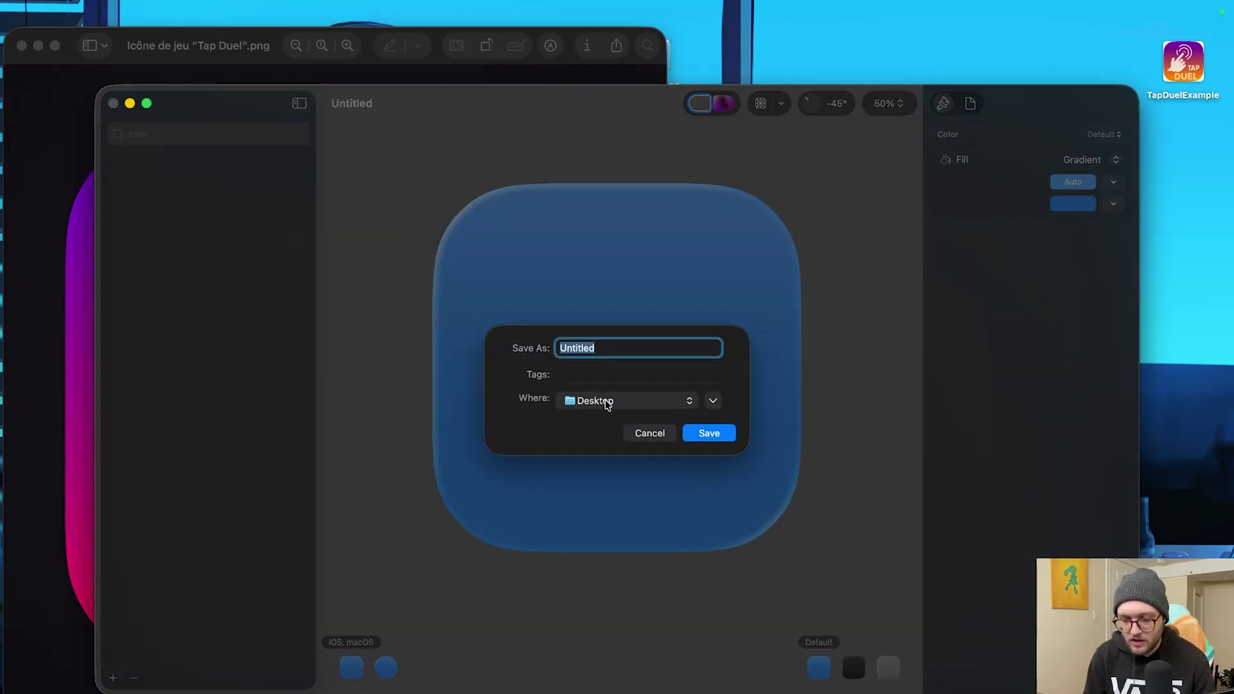
click(608, 403)
click(608, 485)
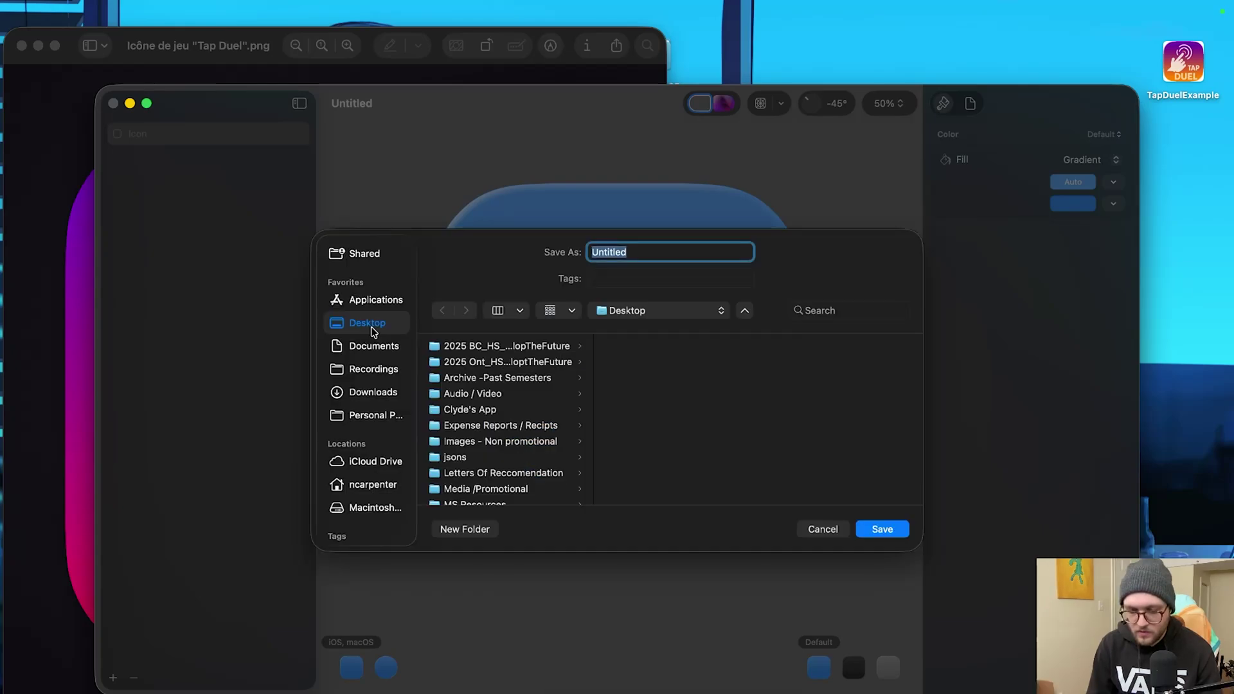
scroll(520, 454, down, 2)
scroll(521, 455, down, 2)
scroll(516, 453, down, 3)
scroll(517, 453, down, 2)
click(493, 411)
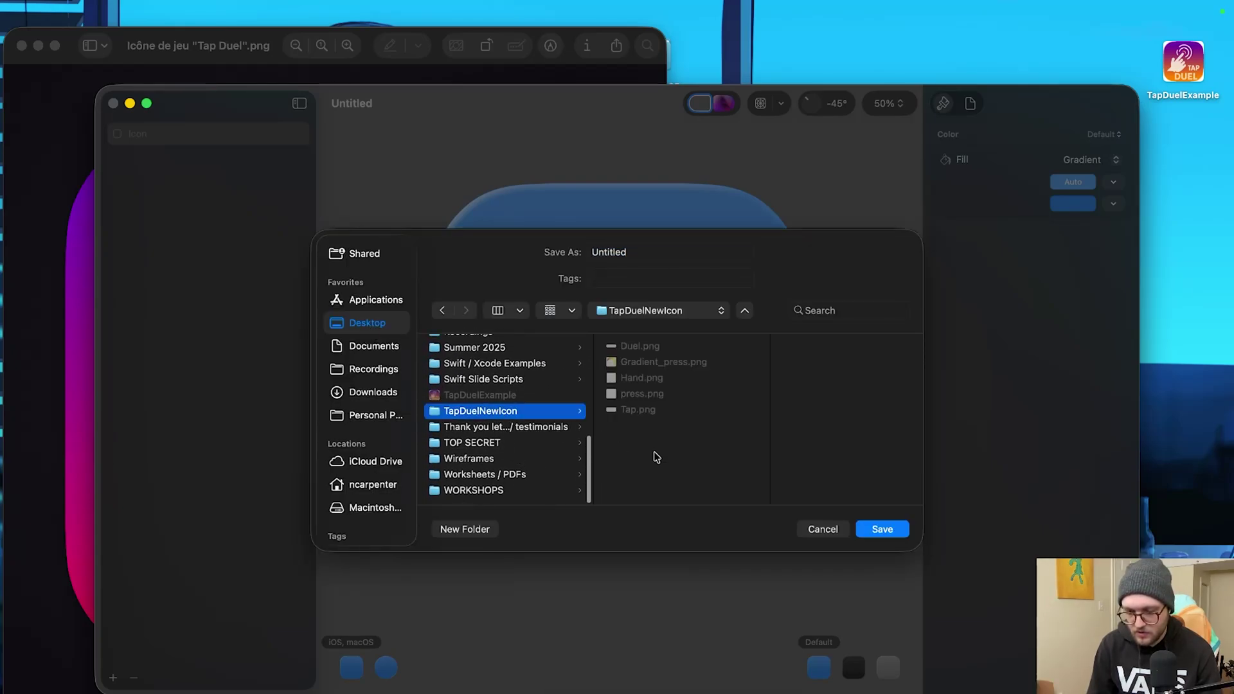
double_click(673, 249)
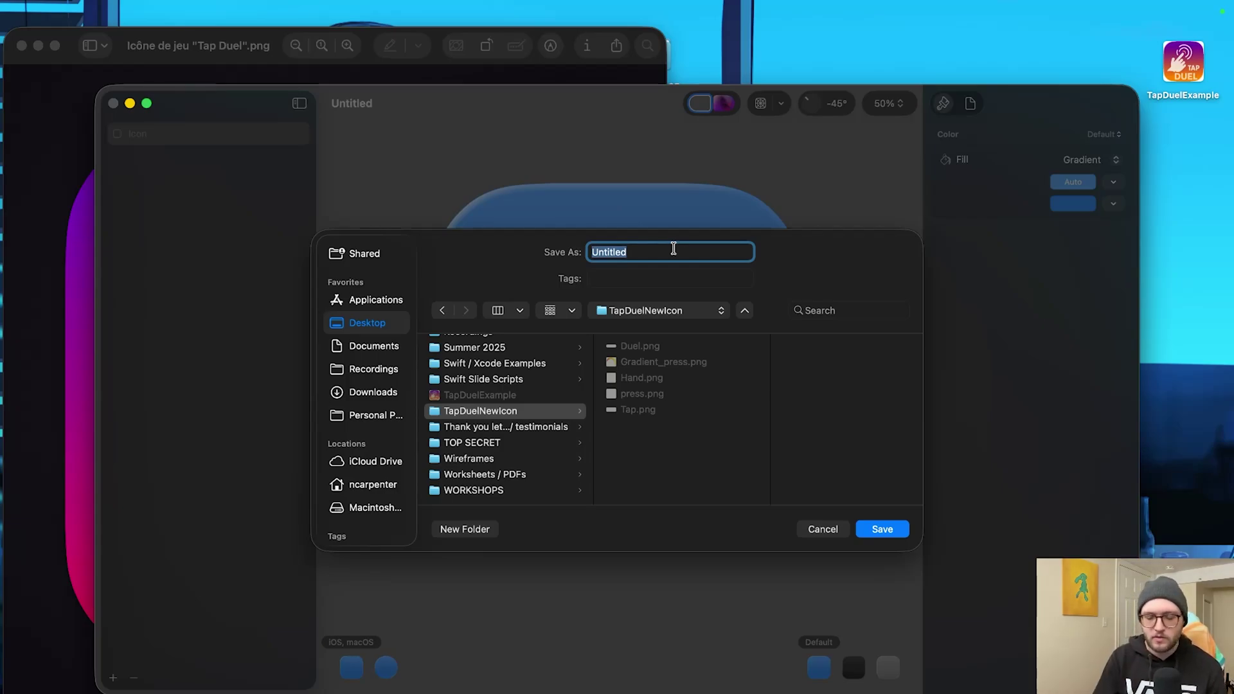
text(Tap)
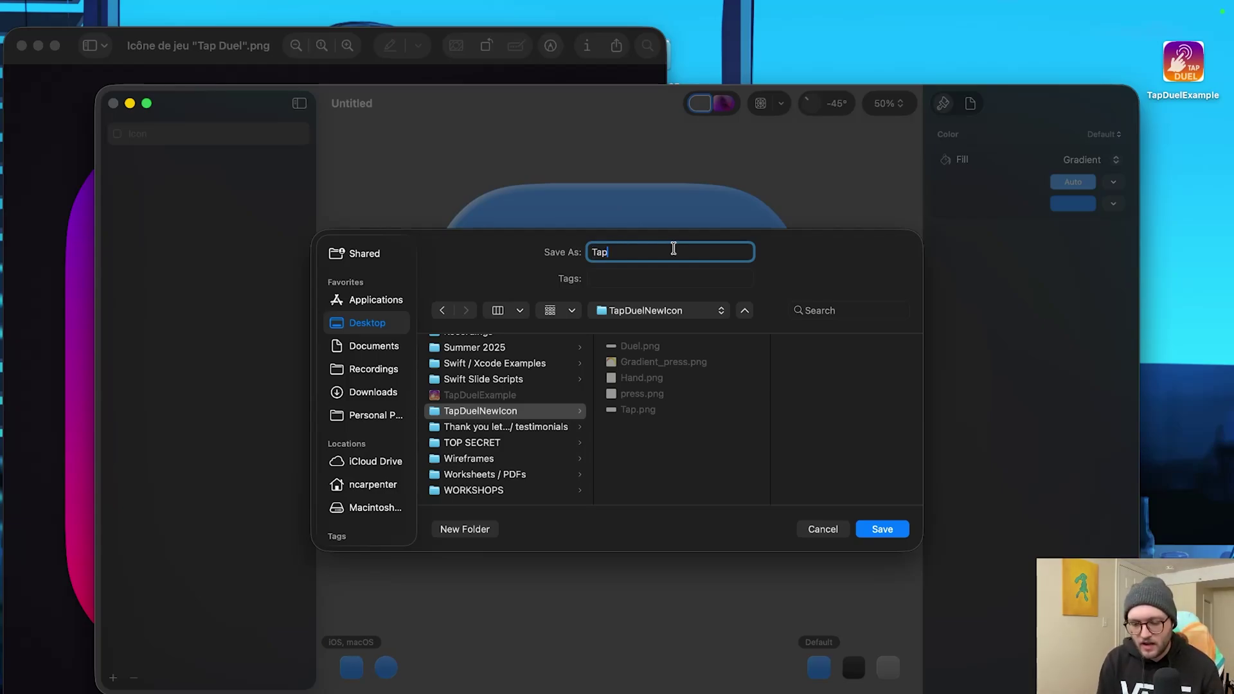
text(Duel)
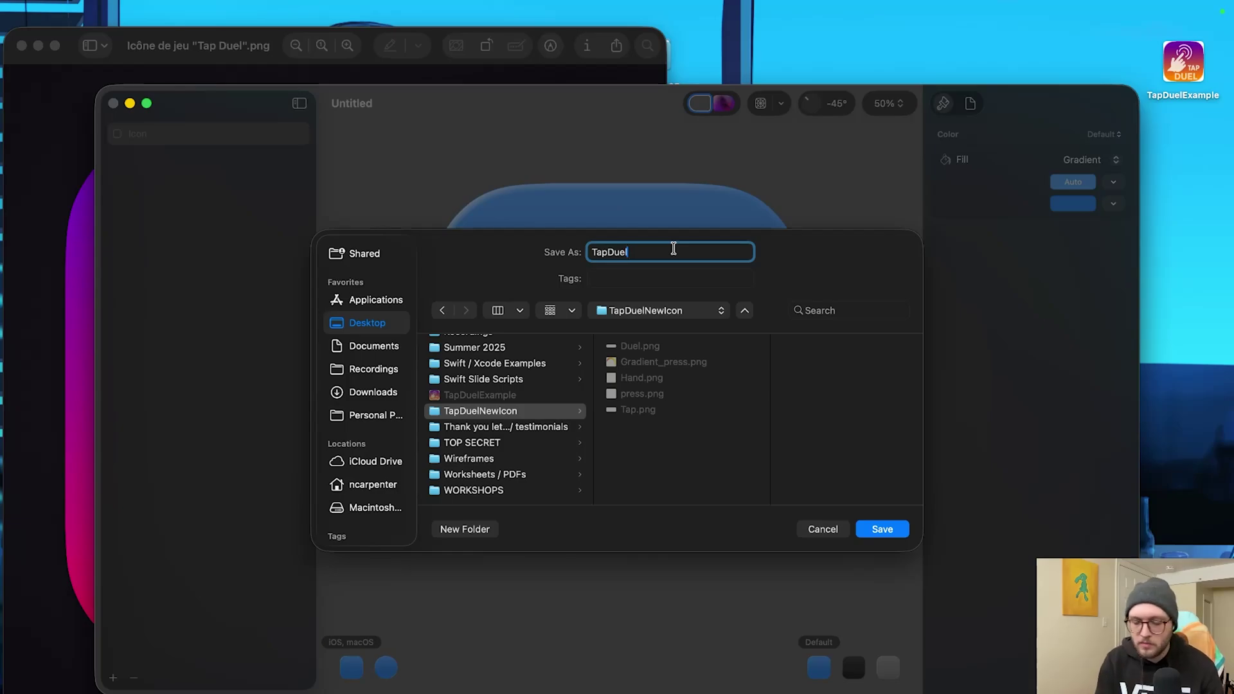
text(AppIcon)
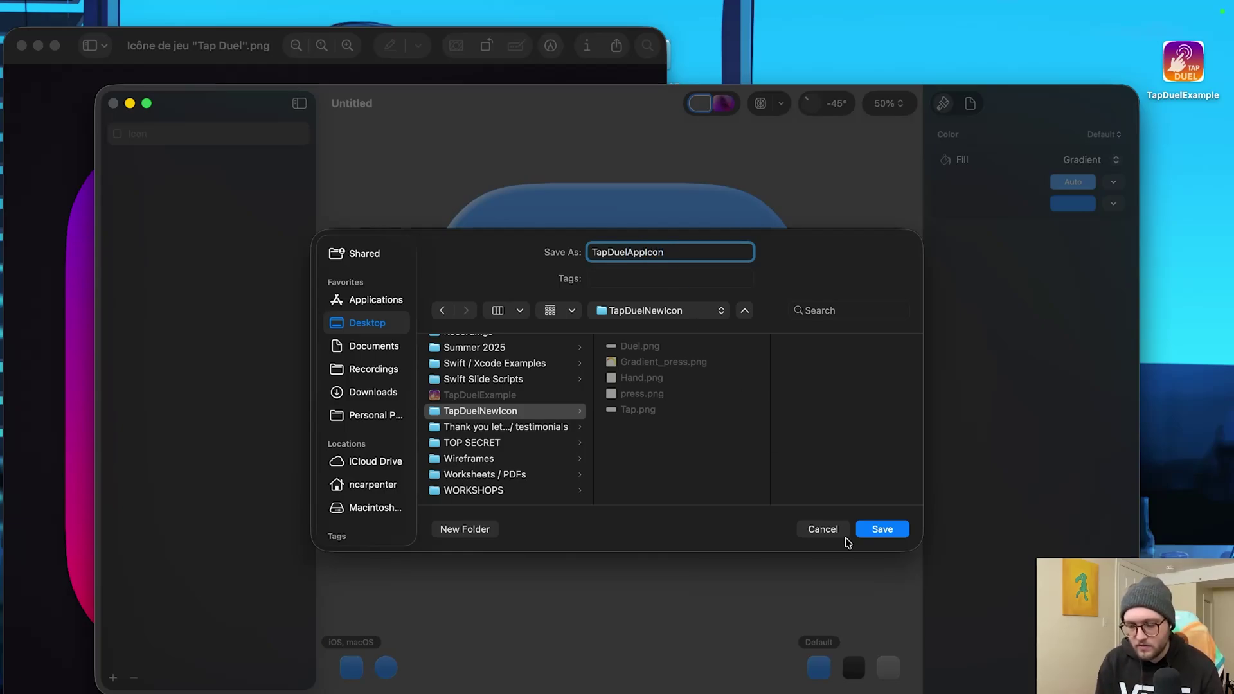
click(877, 531)
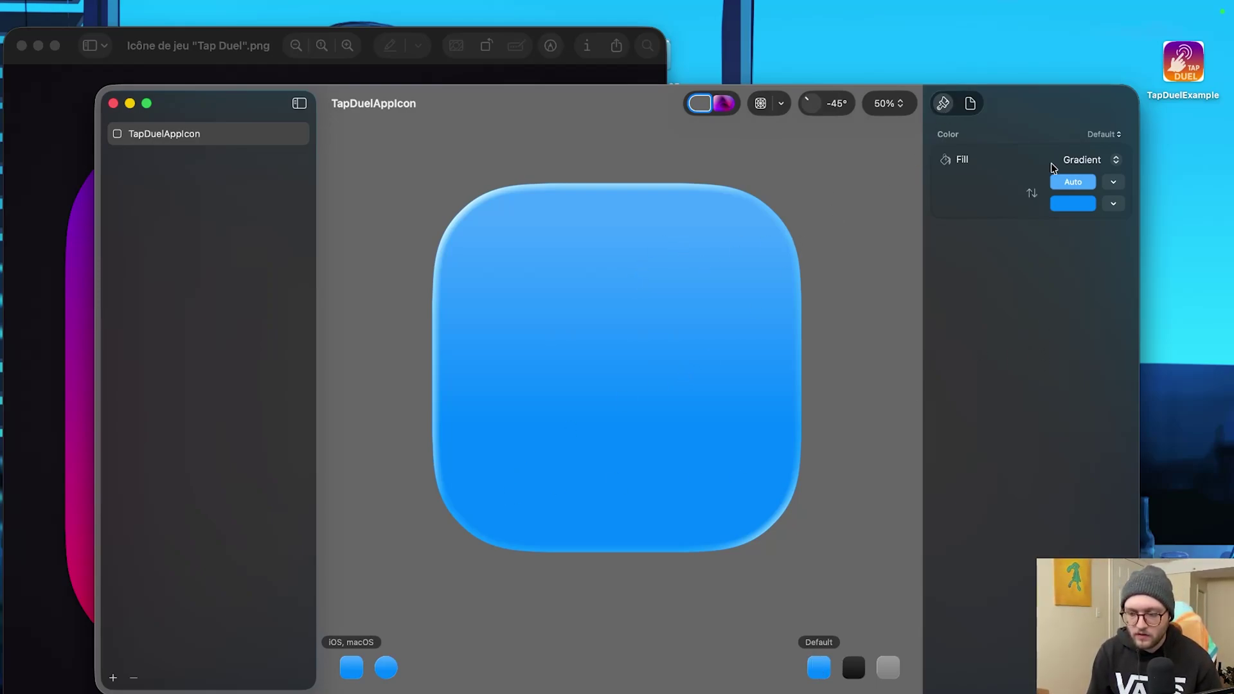
mouse_move(1087, 160)
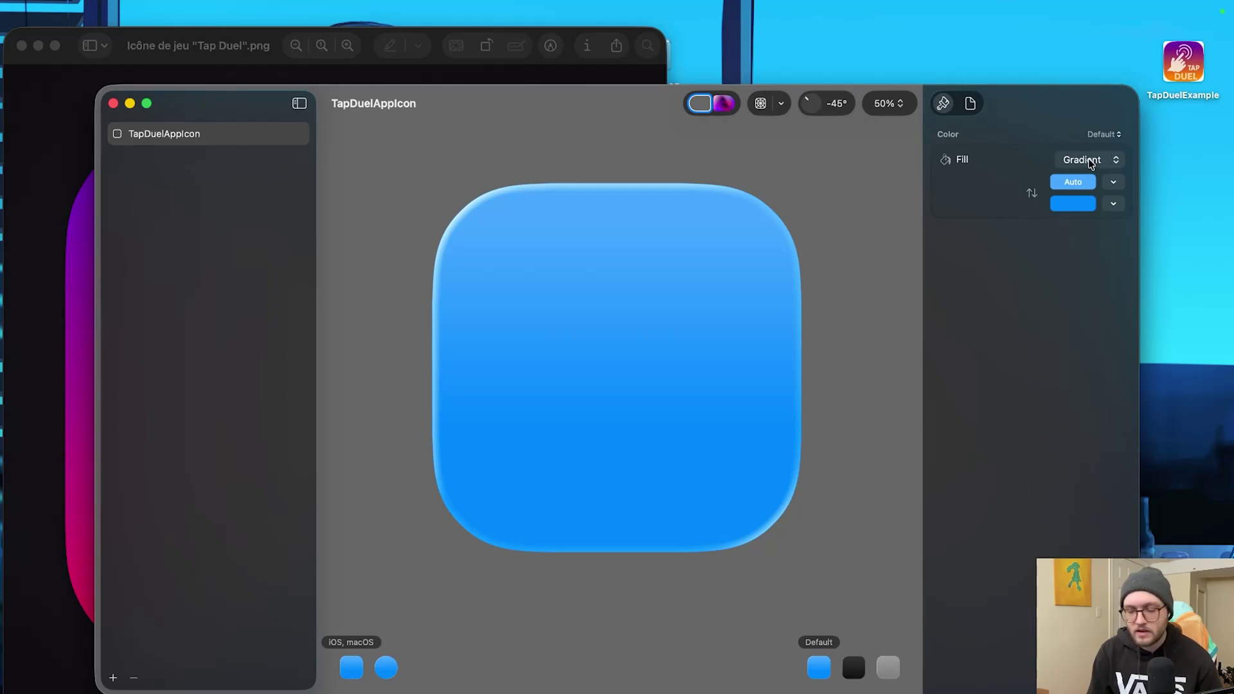
Step: Try Automatic, System Light and System Dark fills, then return to Gradient and open its first colour
click(1091, 162)
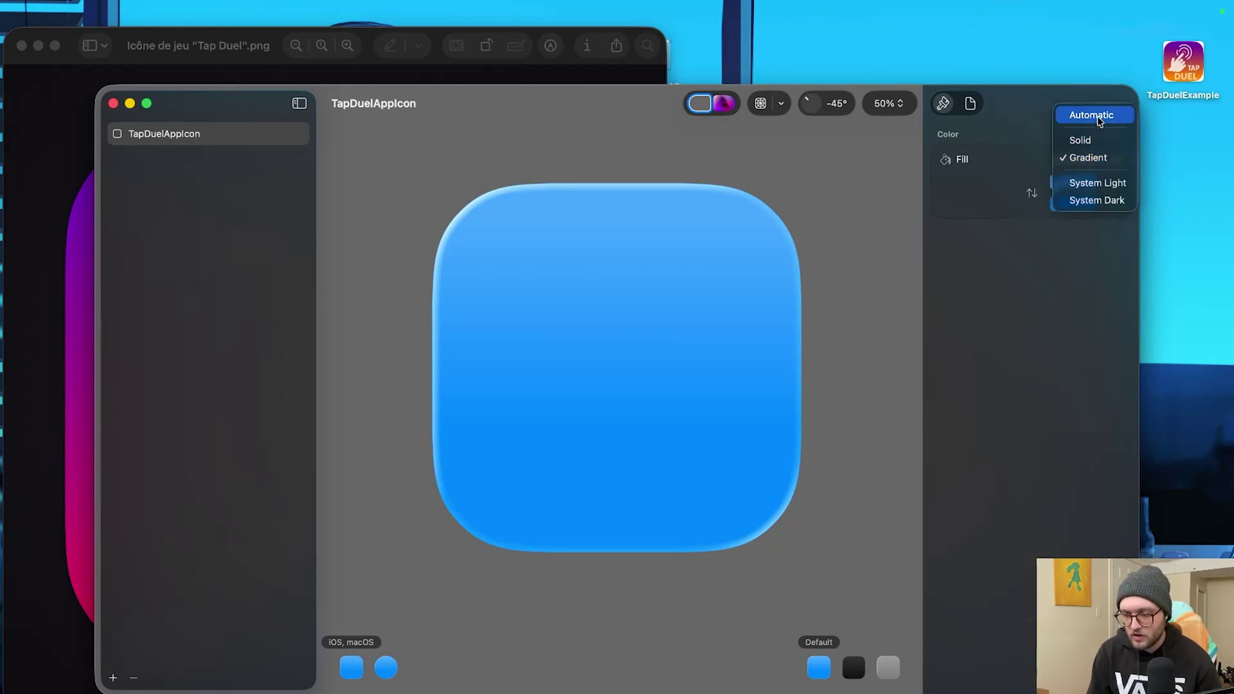
click(1090, 114)
click(1088, 159)
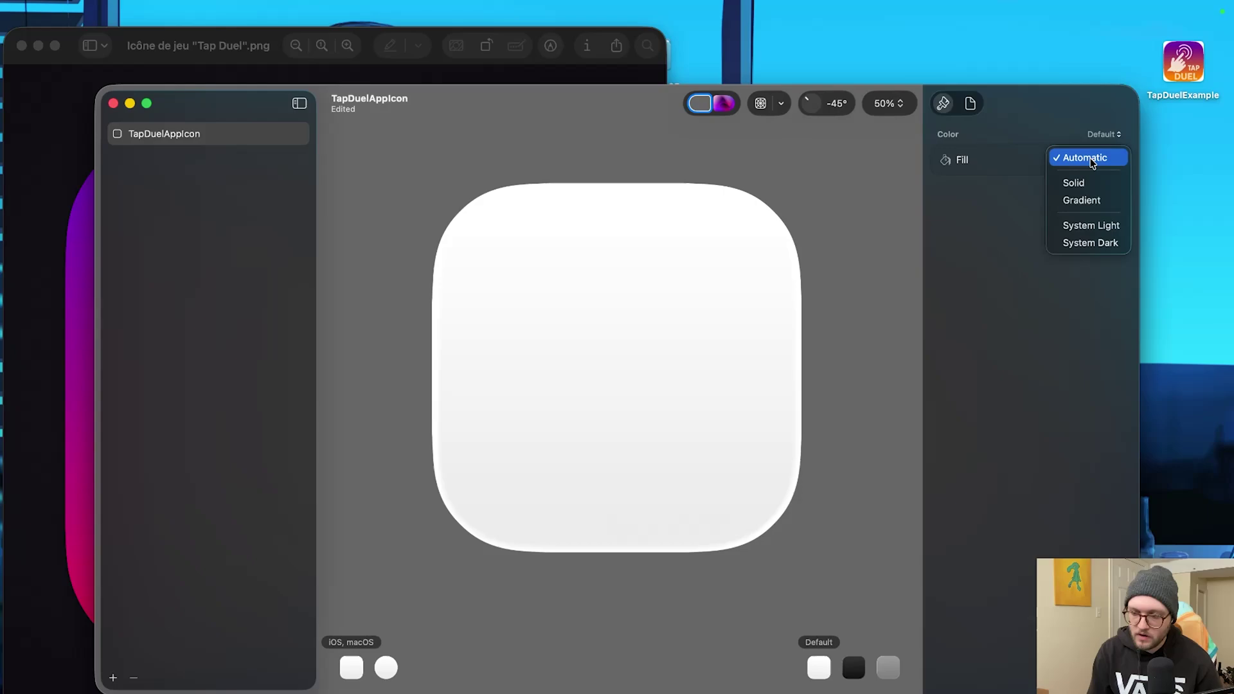
click(1098, 224)
click(1098, 164)
click(1097, 180)
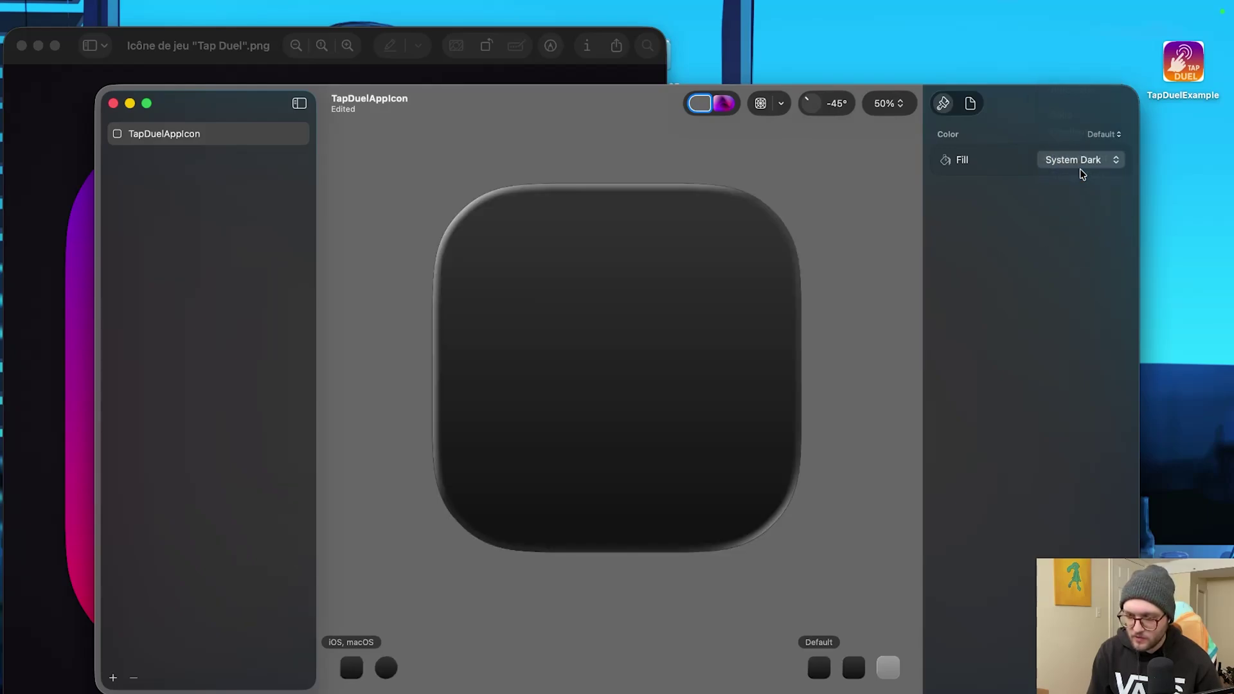
click(1082, 165)
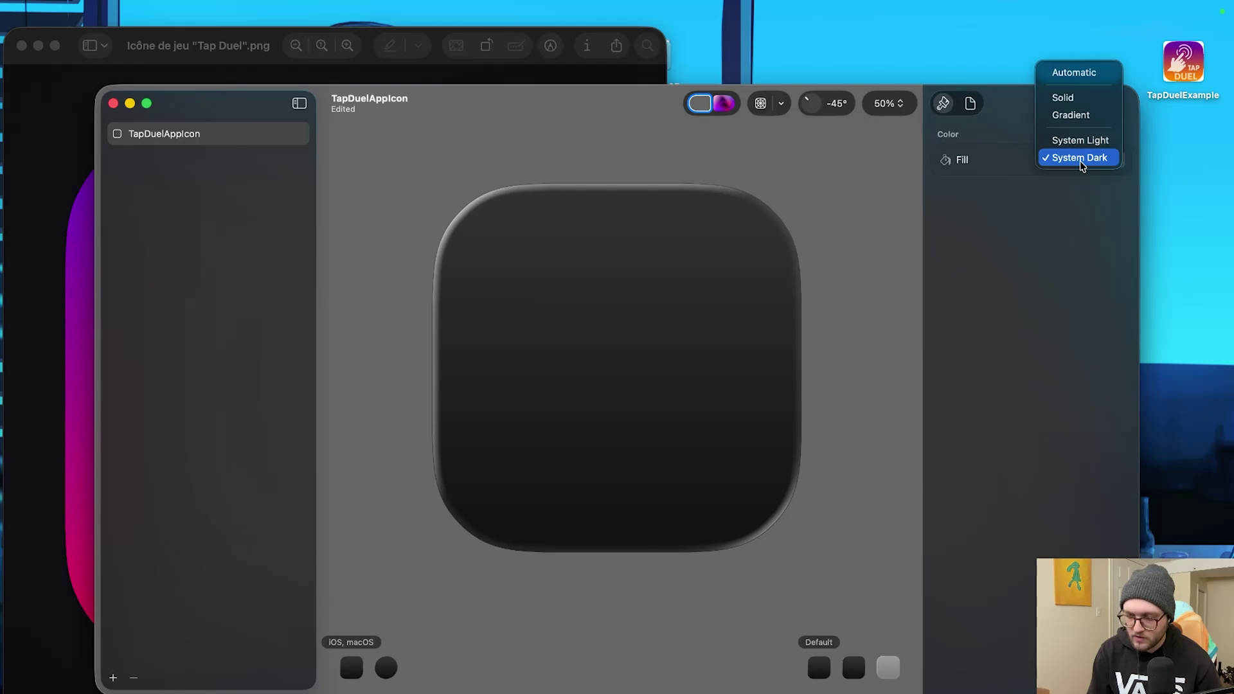
click(1085, 116)
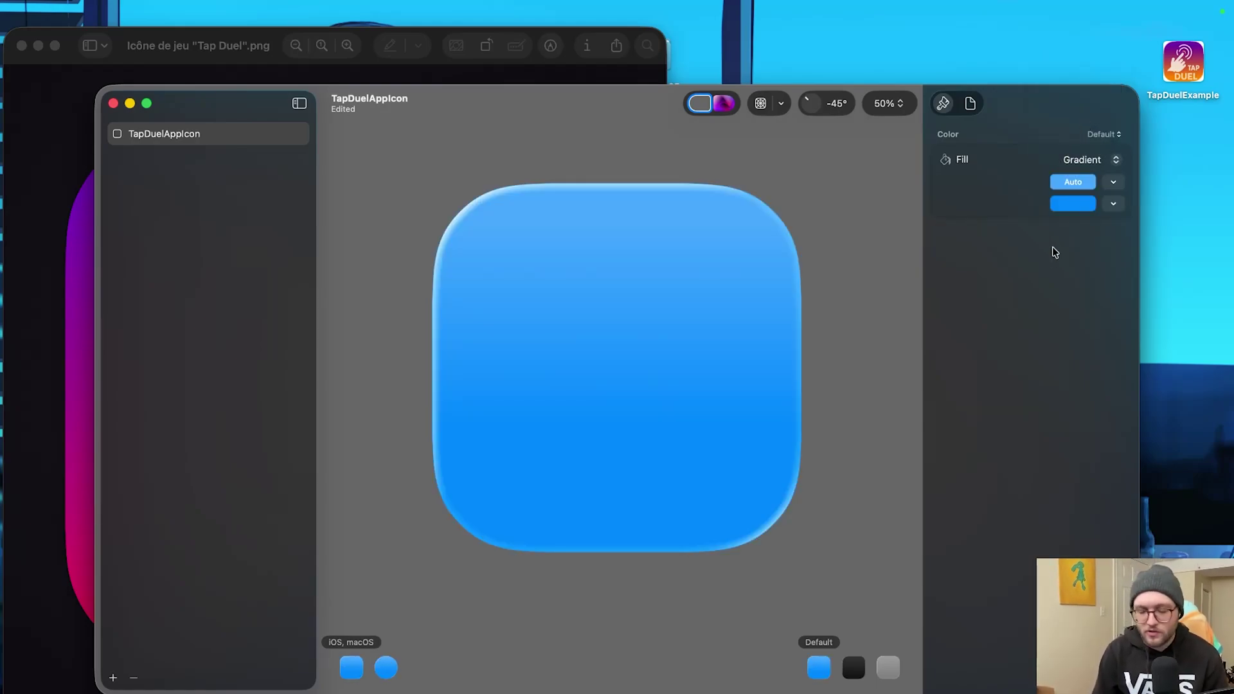
click(1076, 189)
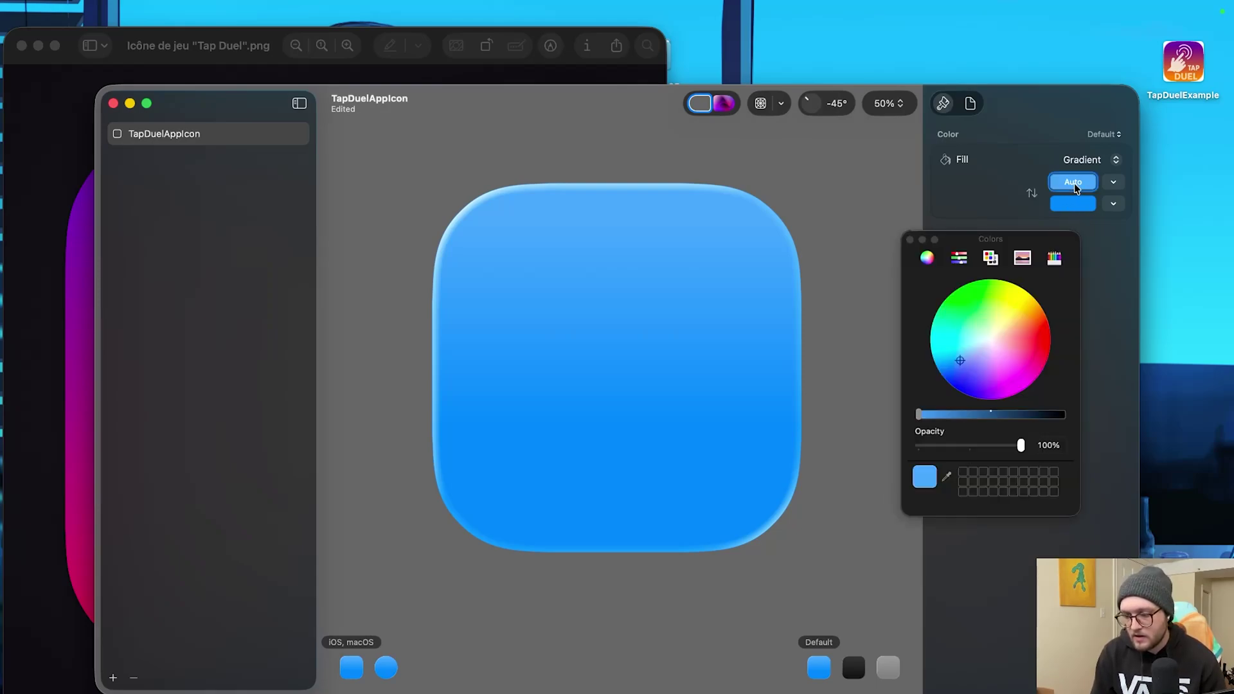
Step: Set the first gradient colour to purple sampled with the eyedropper from the Tap Duel artwork
click(214, 39)
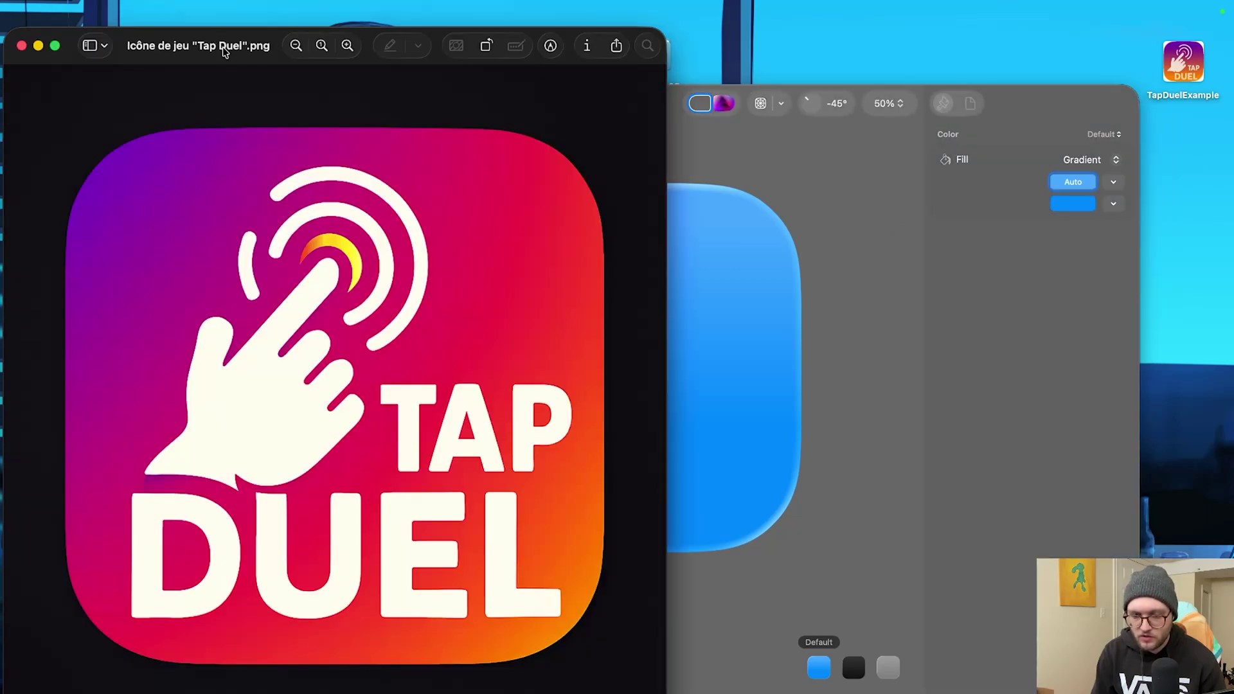
click(1085, 188)
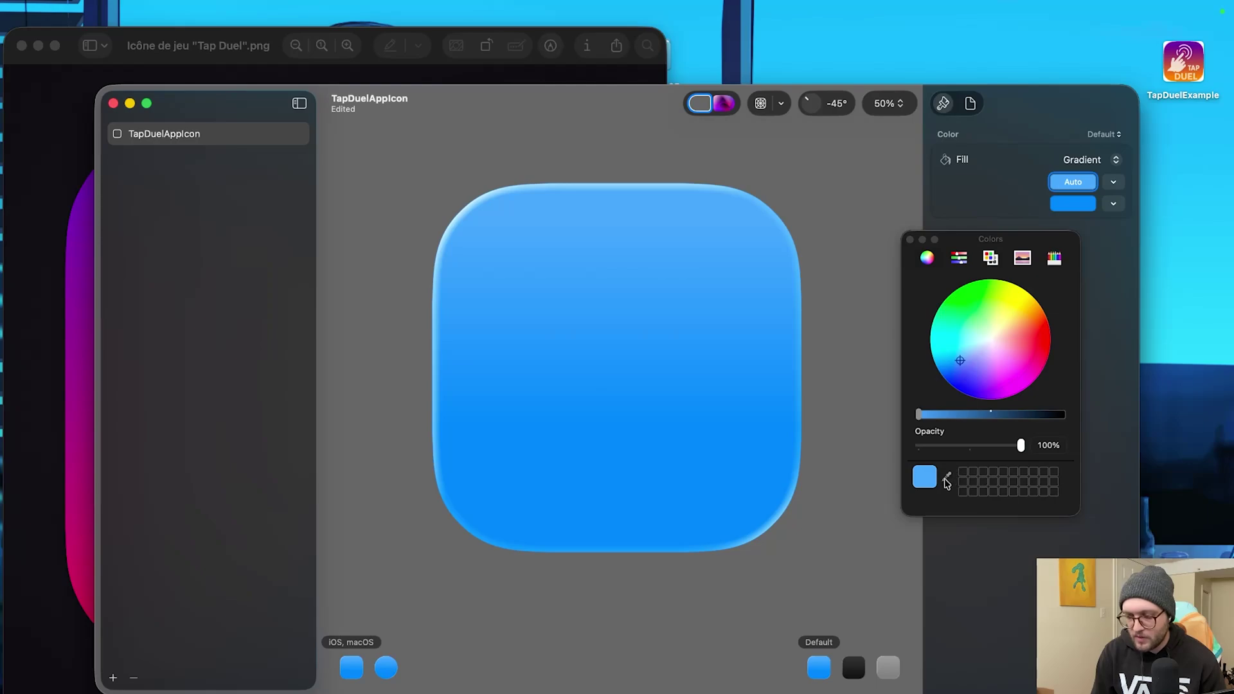
click(910, 239)
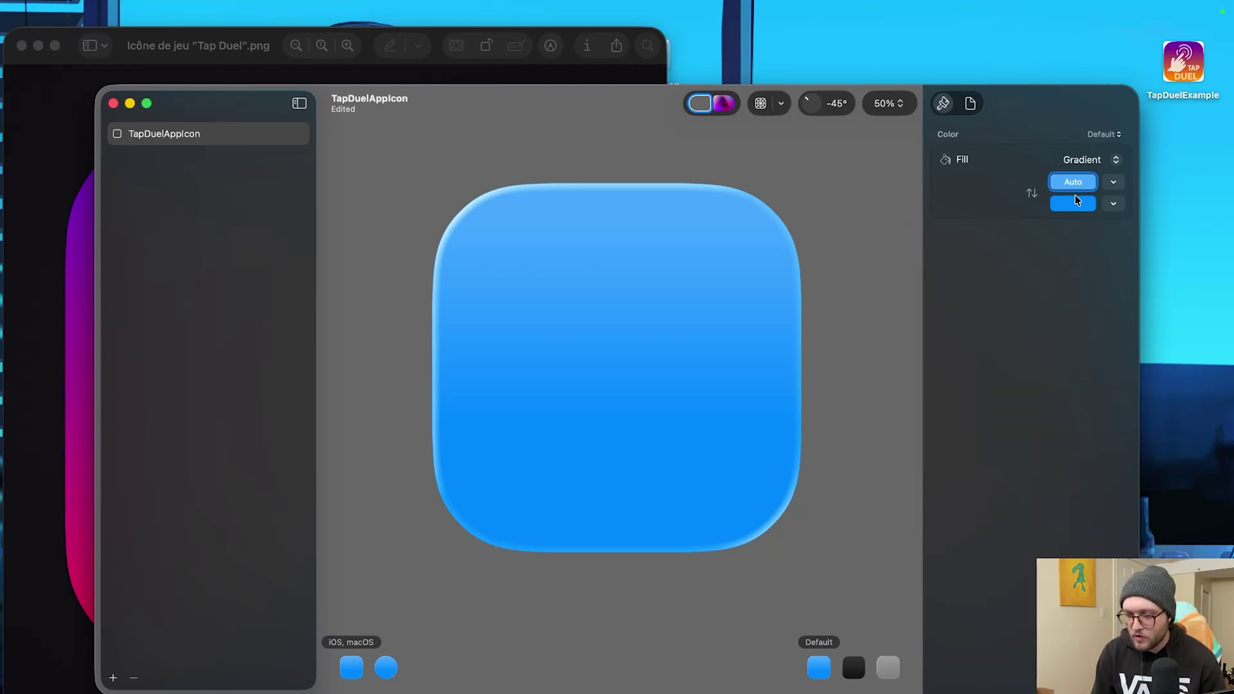
click(1088, 190)
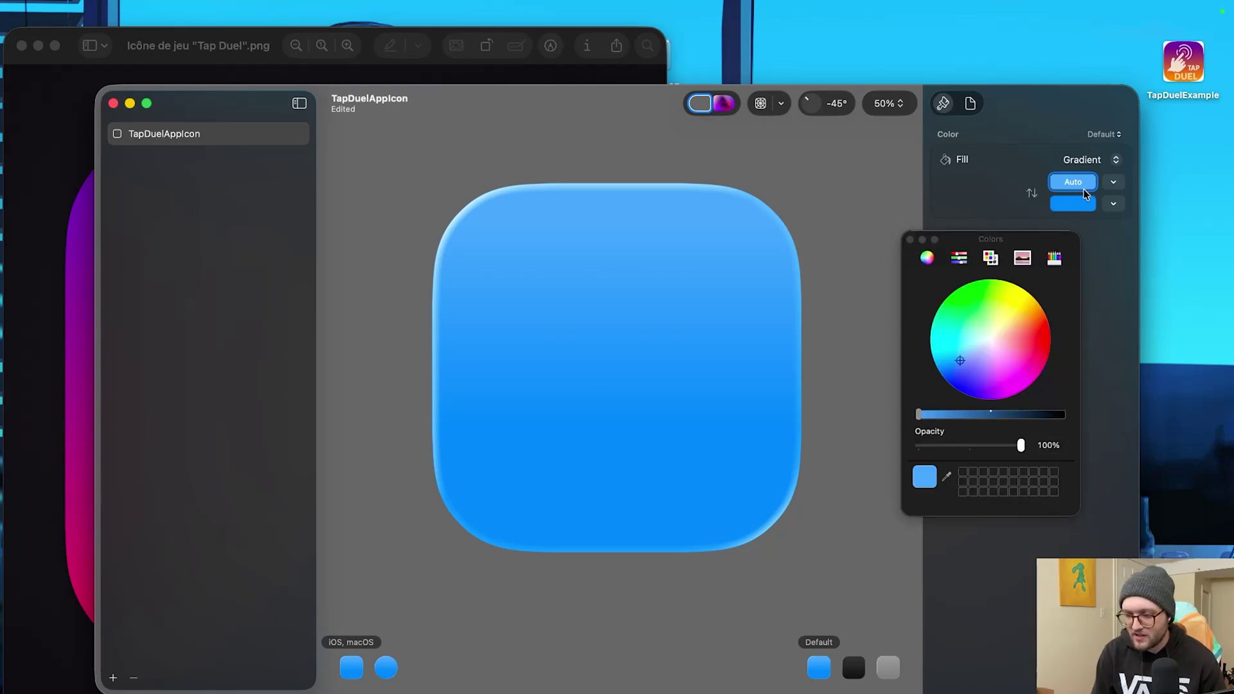
click(1115, 184)
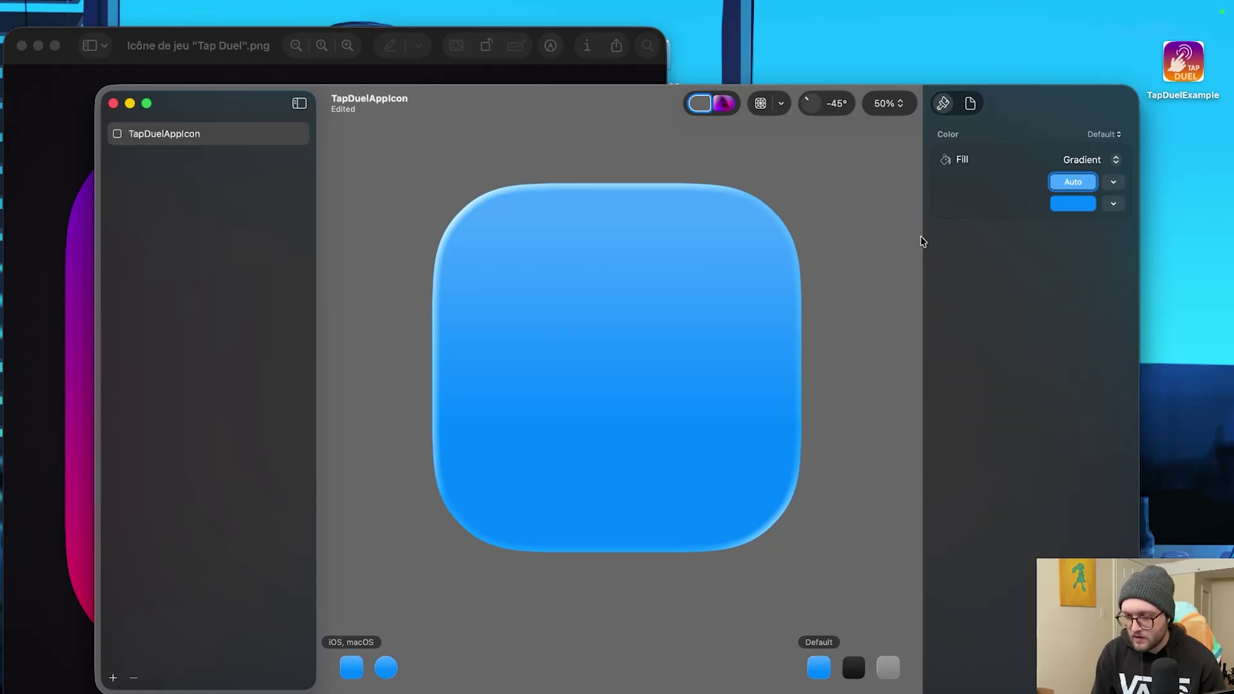
click(1115, 183)
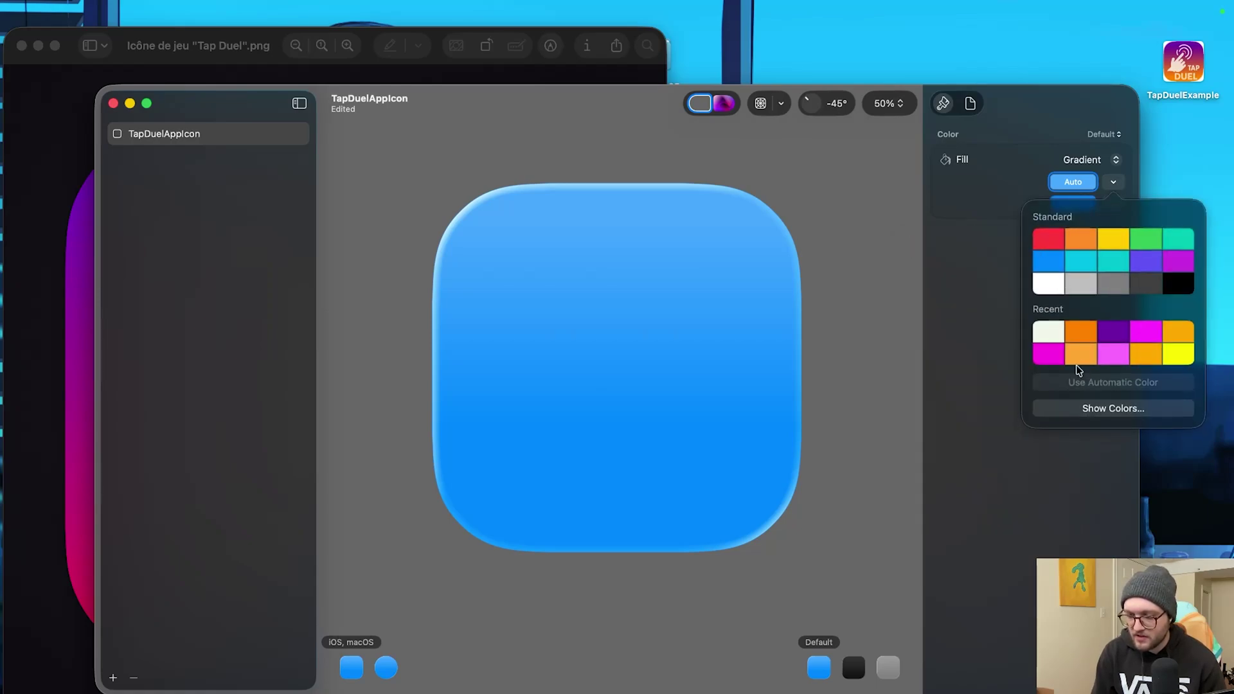
click(1089, 413)
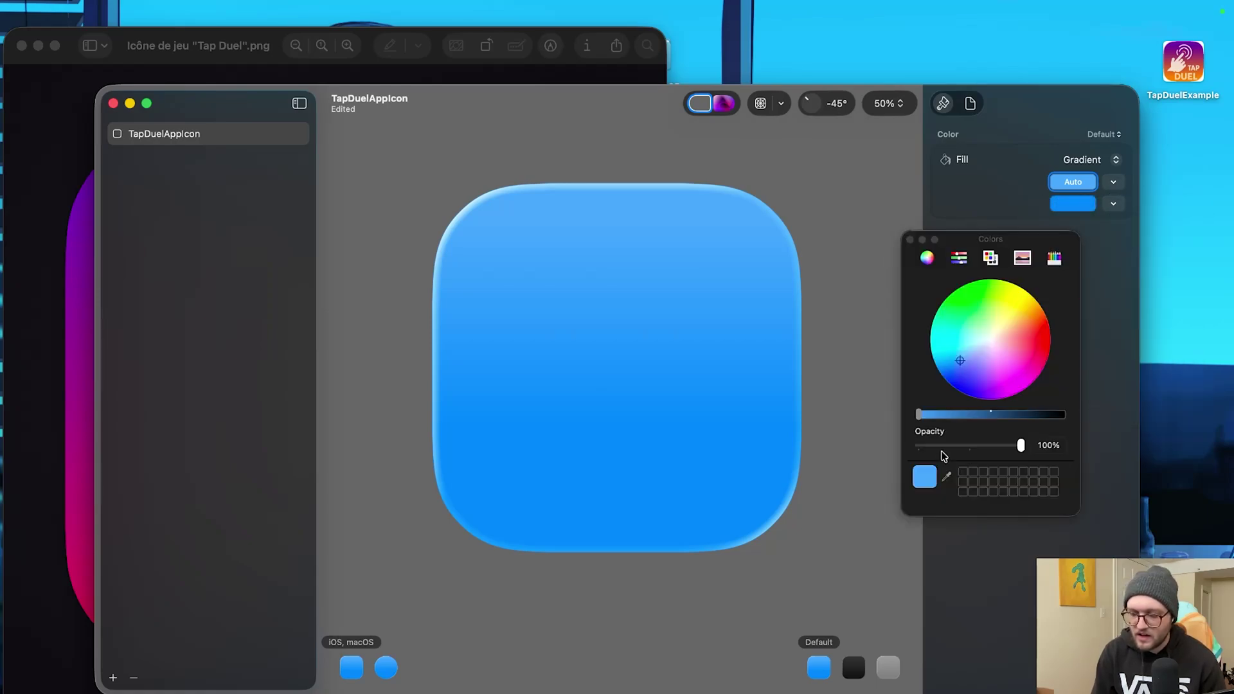
click(947, 479)
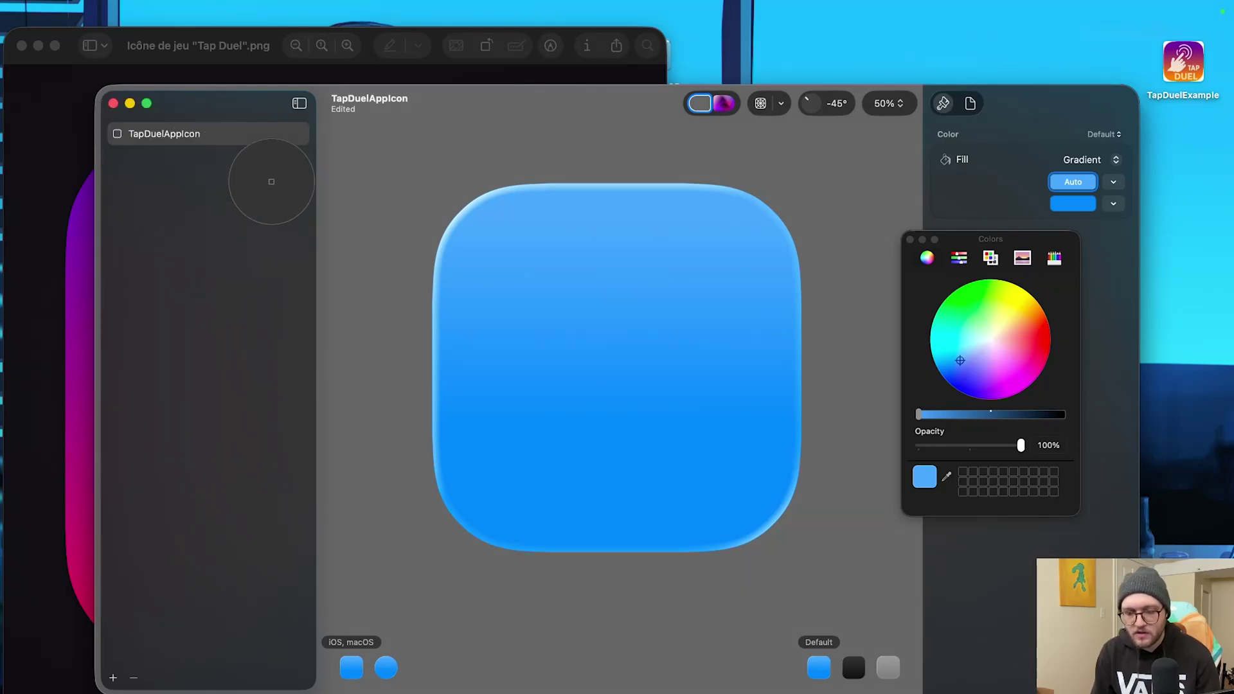
key(super+Tab)
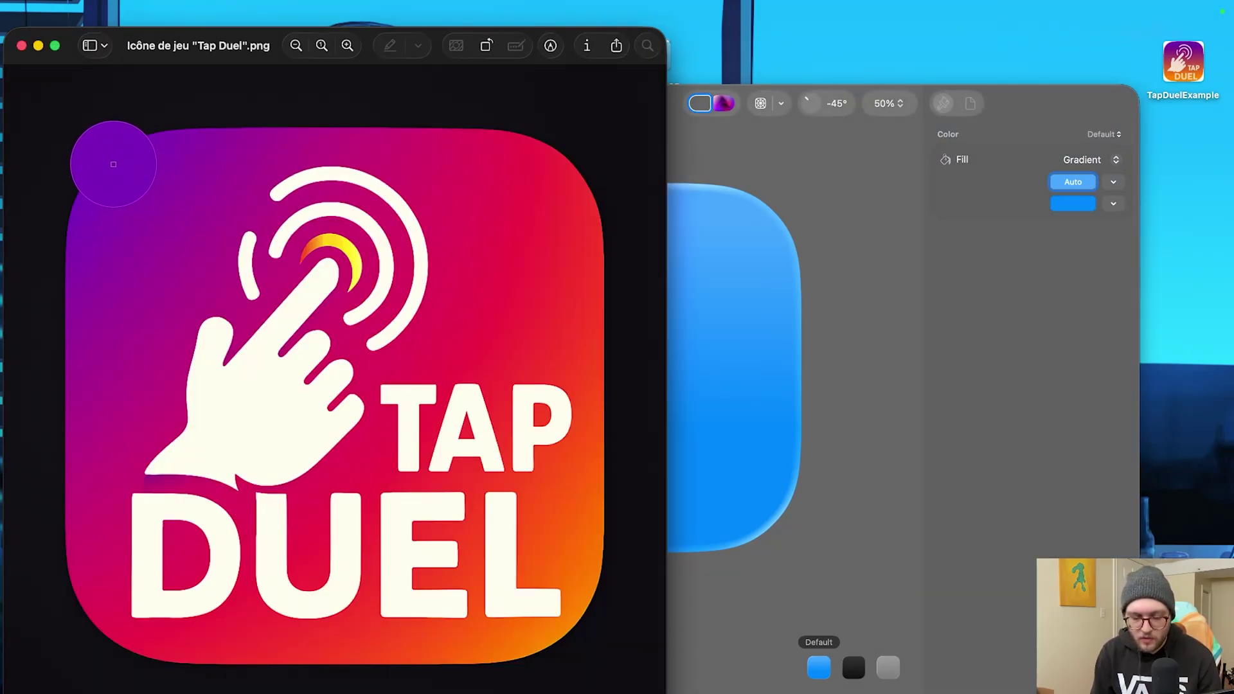
click(114, 162)
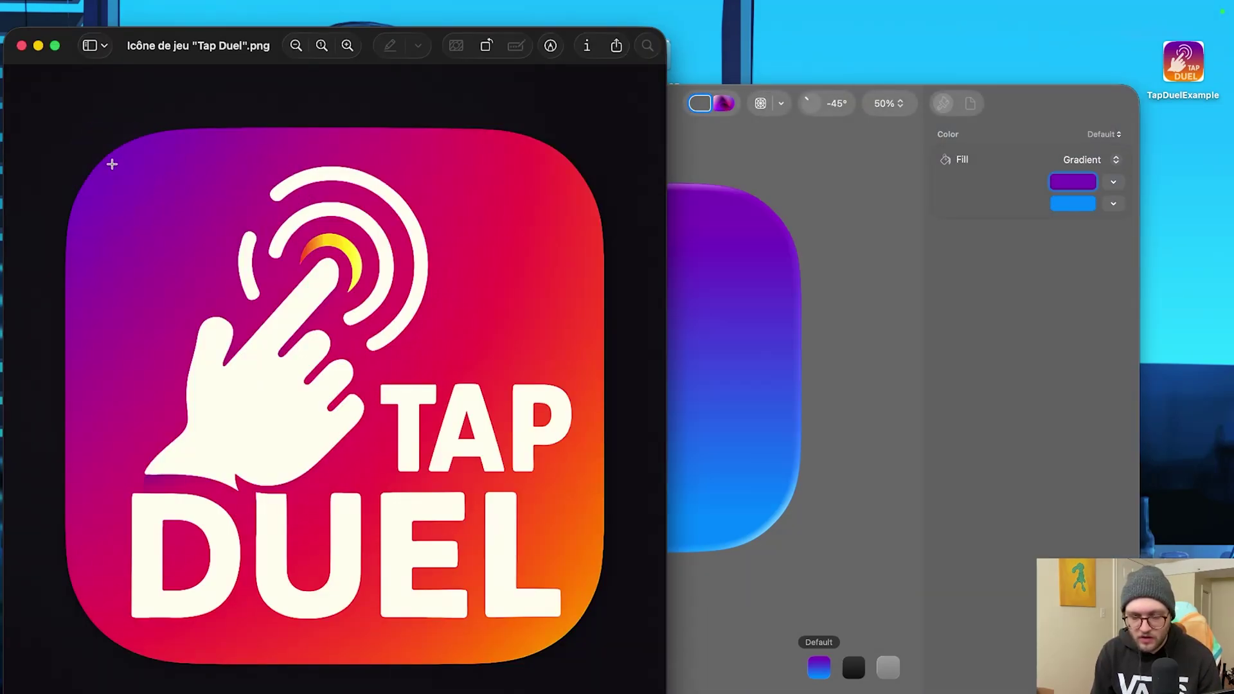
Step: Set the second gradient colour to orange sampled from the artwork, then close the picker
click(1039, 216)
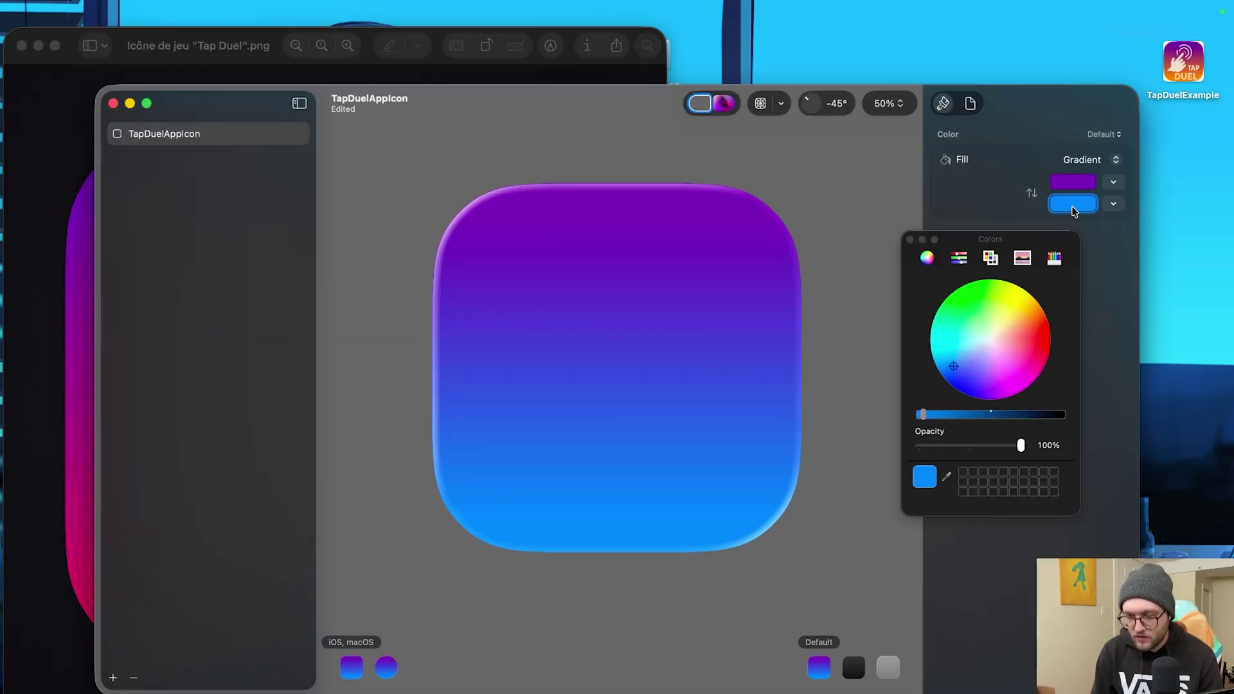
click(947, 475)
click(541, 639)
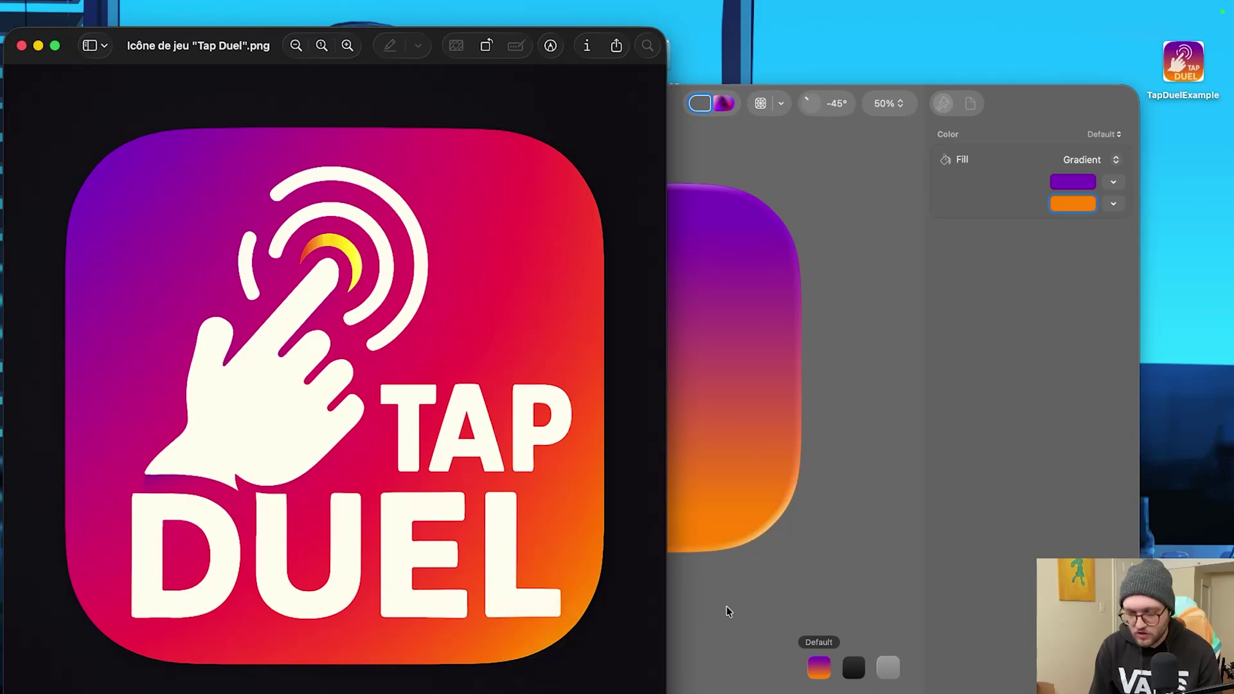
click(837, 573)
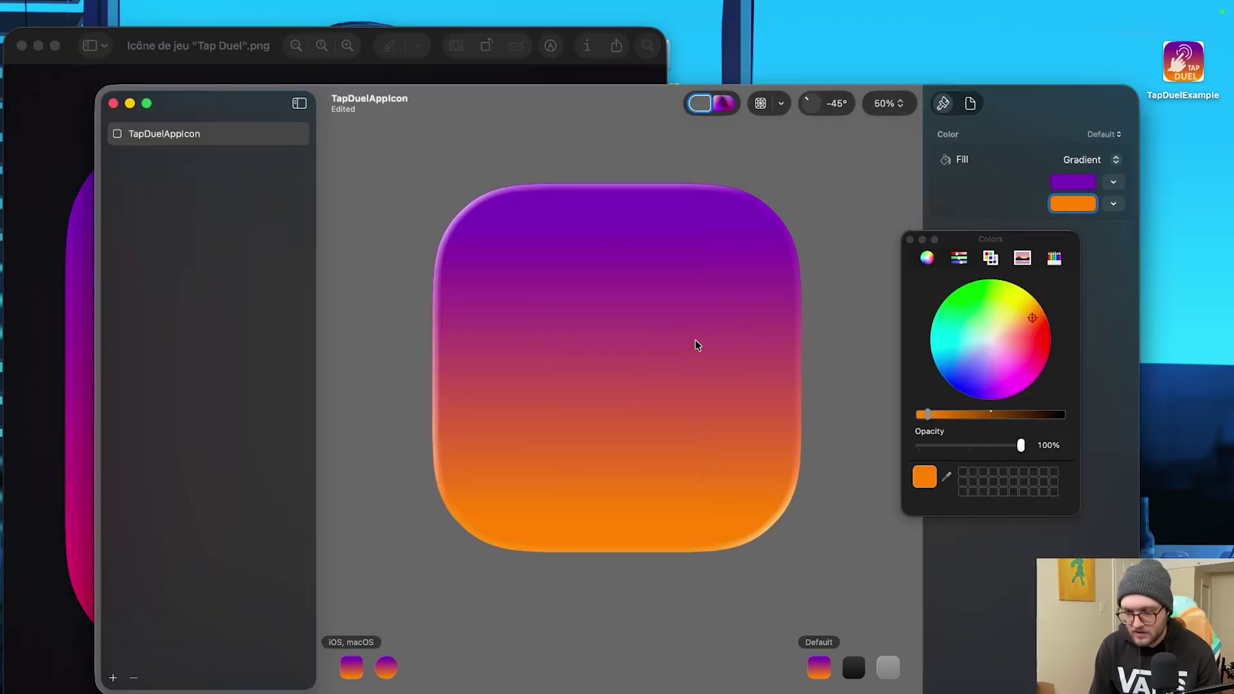
click(909, 239)
click(1032, 194)
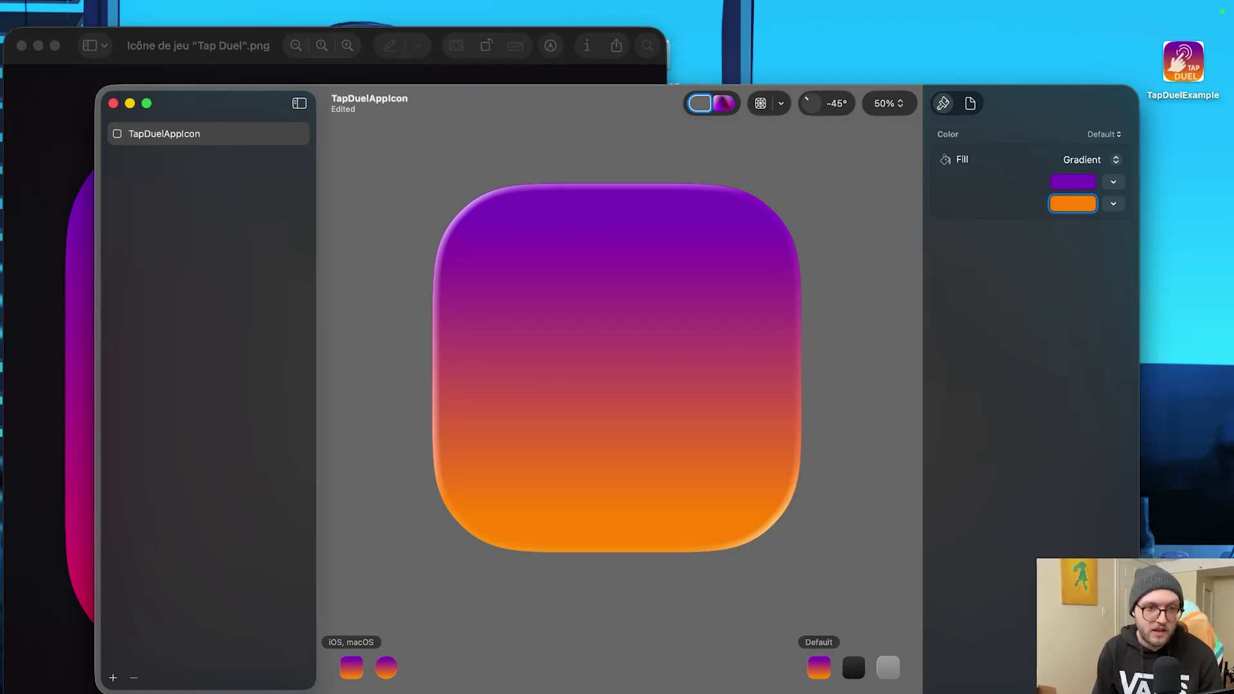
Step: Give only the Dark appearance the purple-to-orange gradient, preview Mono, then return to Default
click(1027, 549)
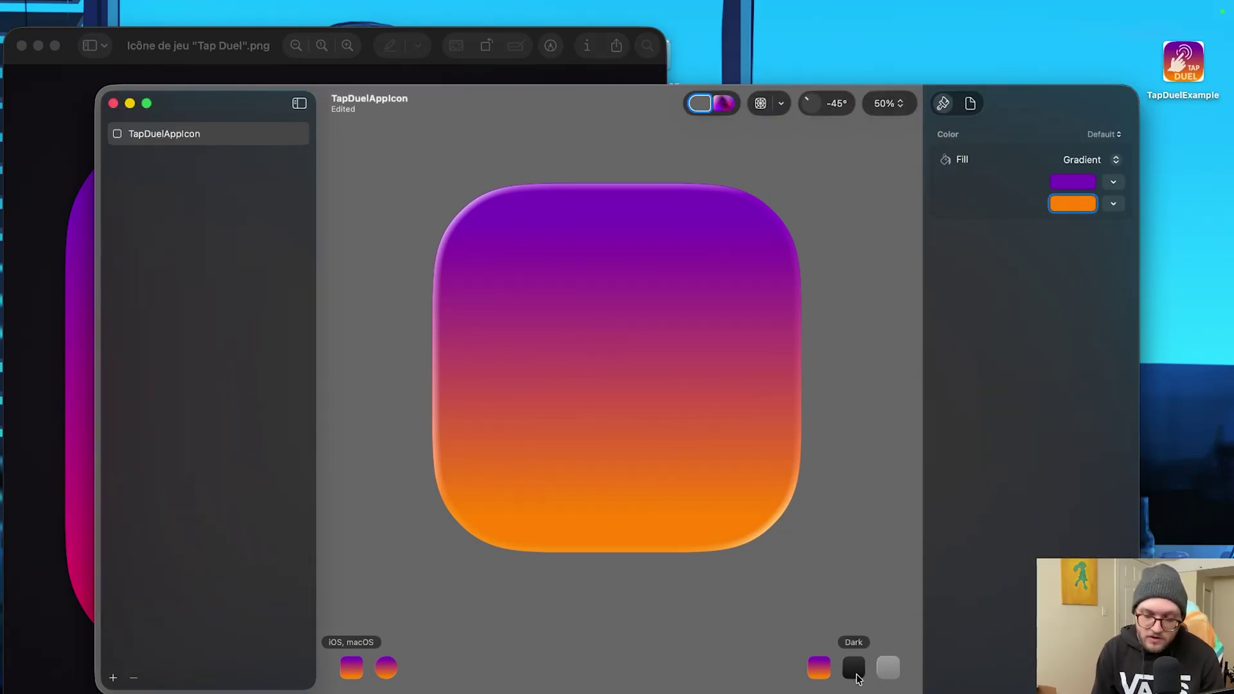
click(857, 674)
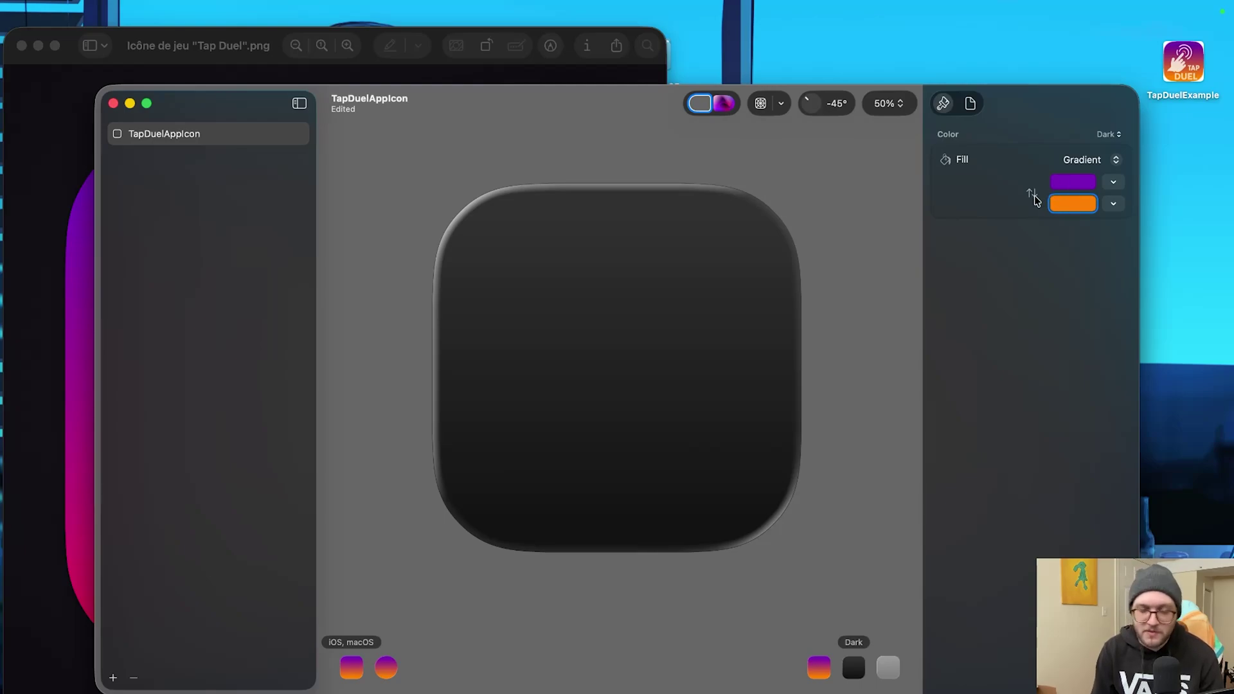
click(1034, 199)
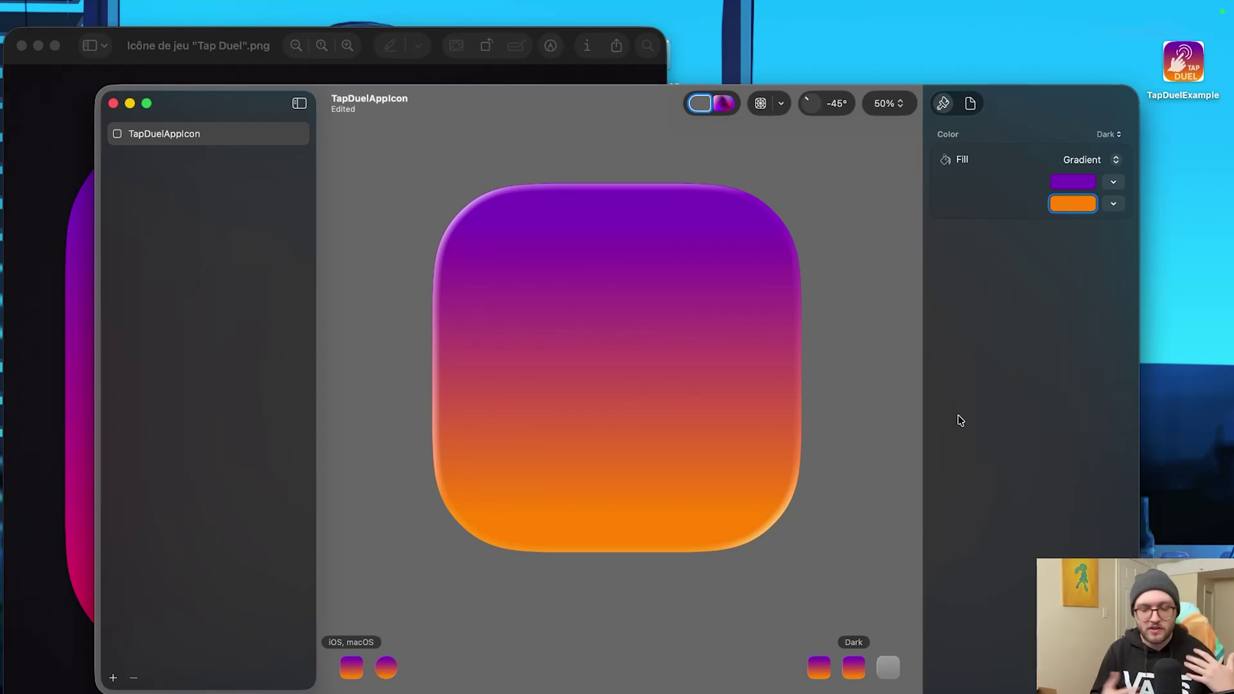
click(1120, 138)
click(1117, 140)
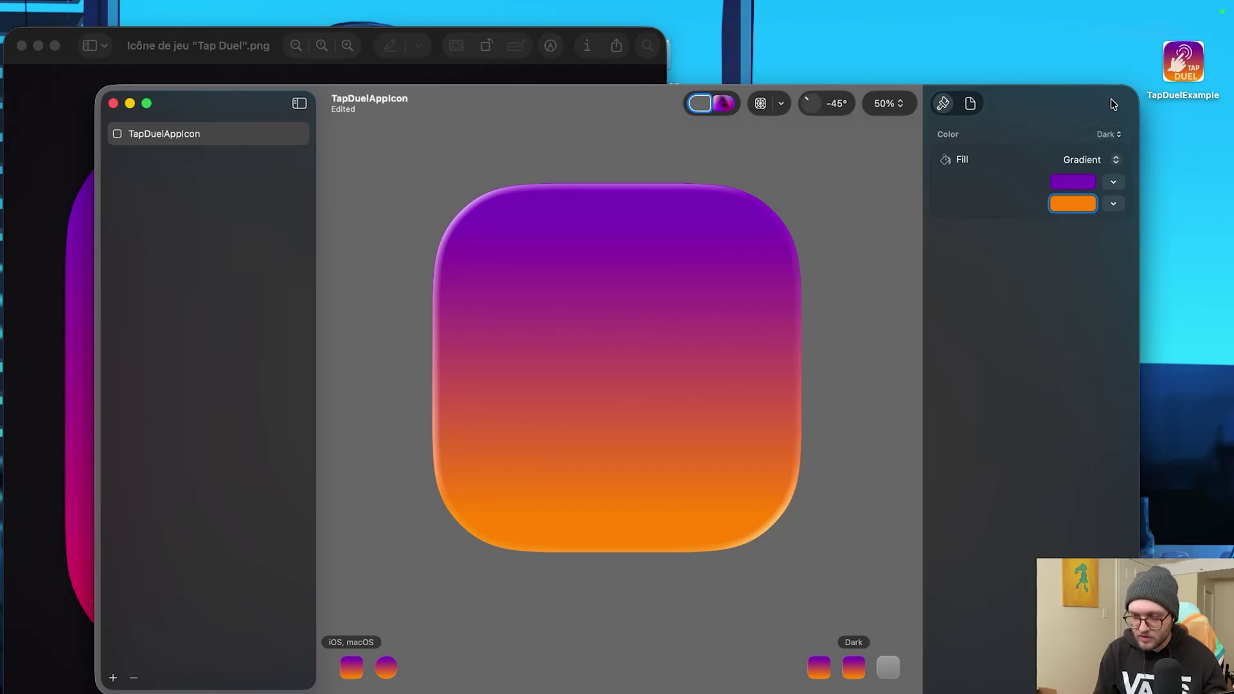
click(888, 668)
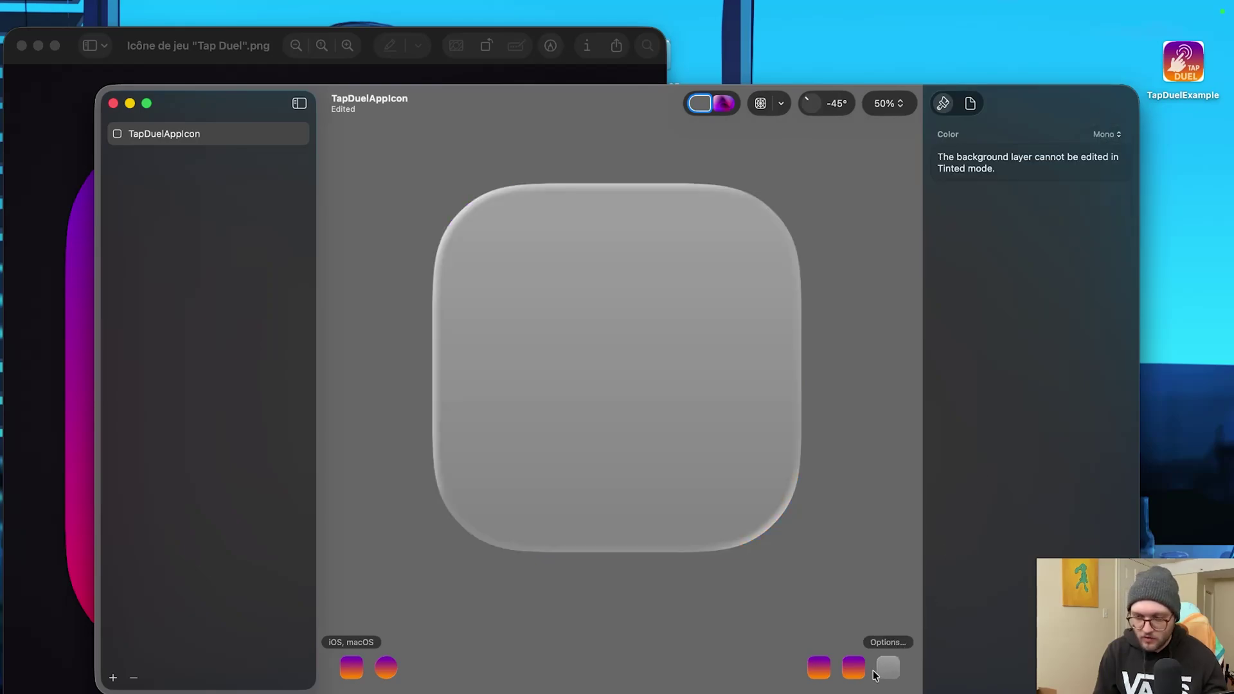
click(819, 668)
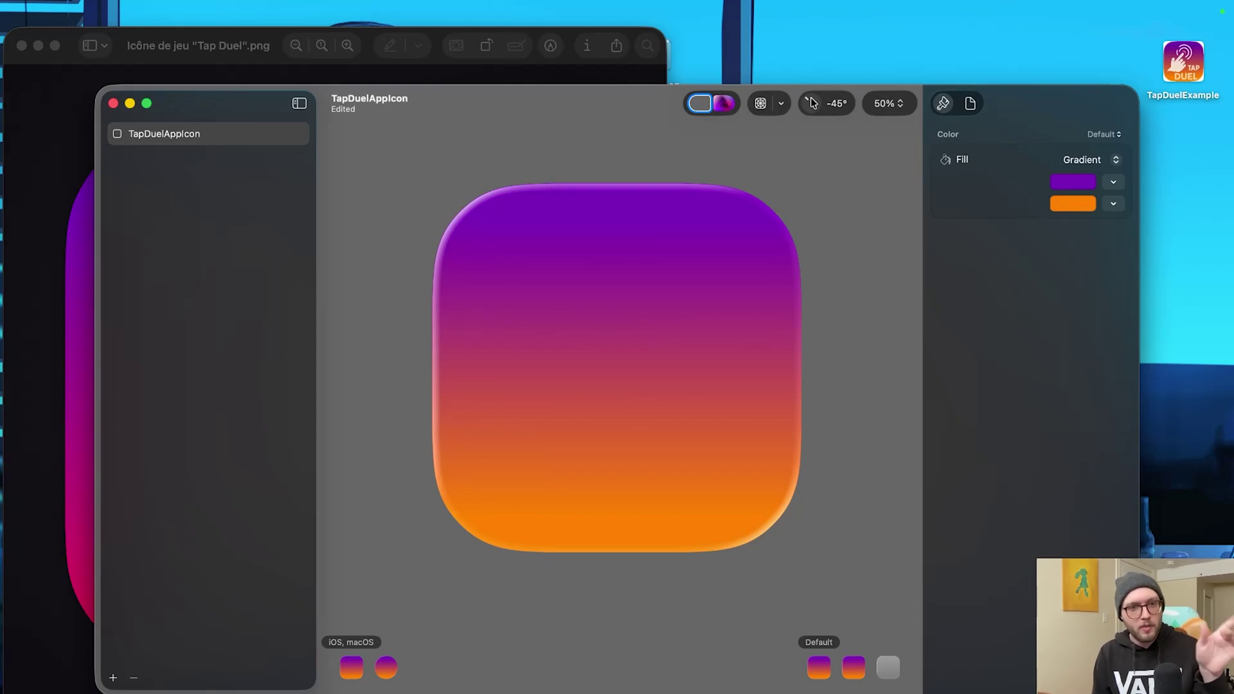
mouse_move(812, 102)
mouse_down()
mouse_move(832, 112)
mouse_move(821, 78)
mouse_move(798, 89)
mouse_up()
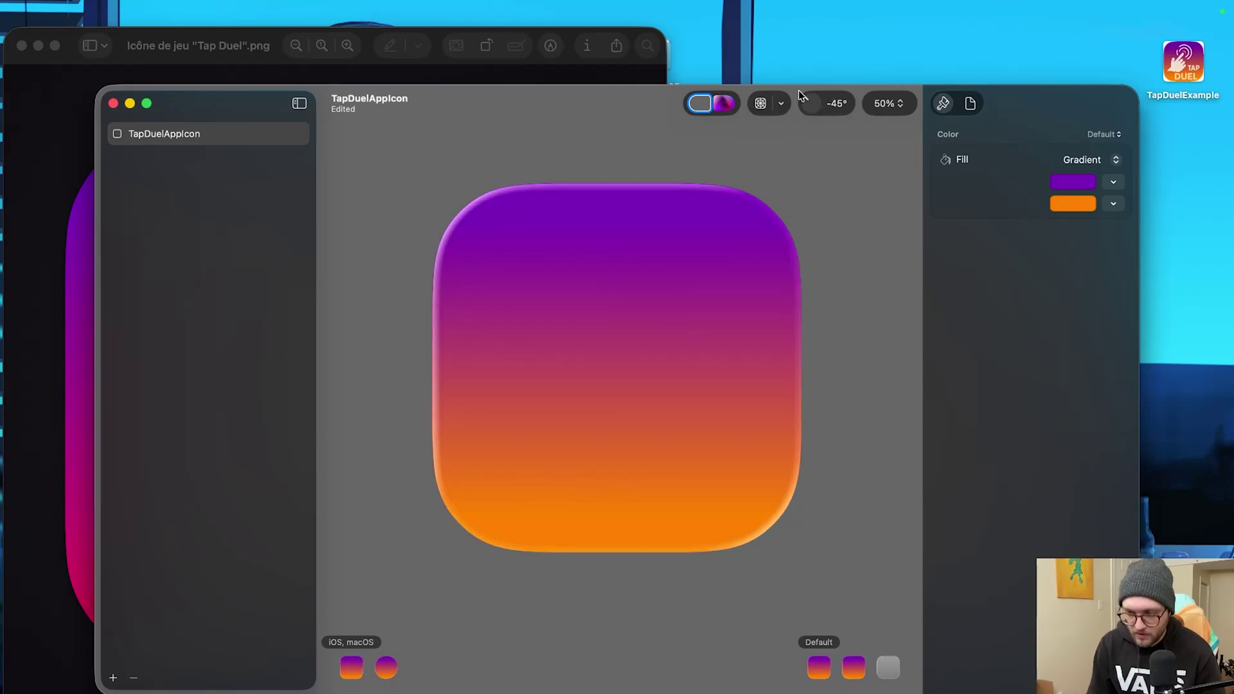
click(181, 565)
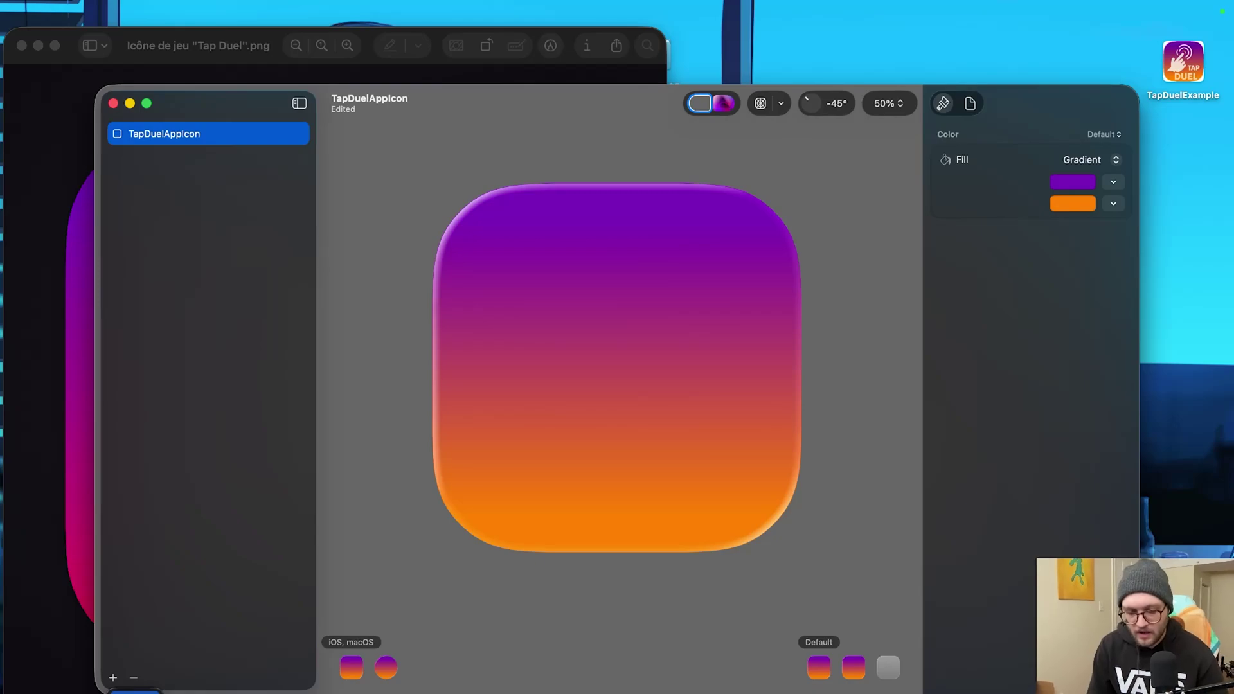
Step: Add a layer group named 'Tap Assets' and bring the Tap Duel artwork forward
key(super+g)
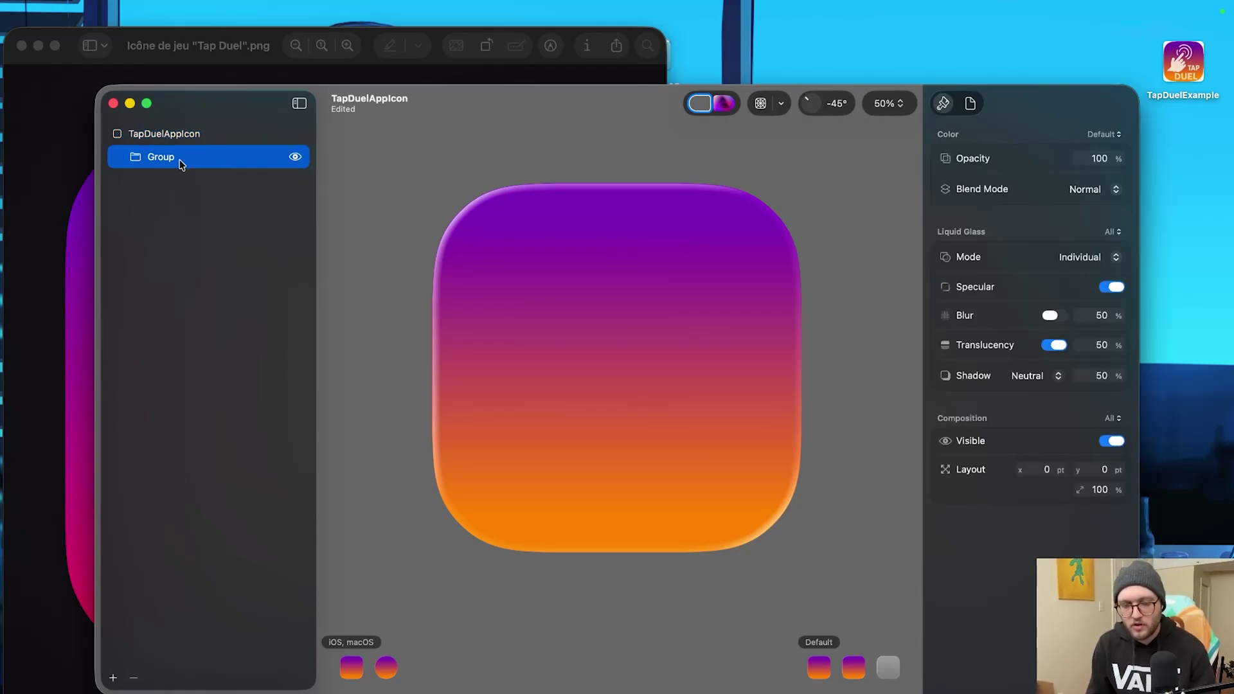
double_click(174, 157)
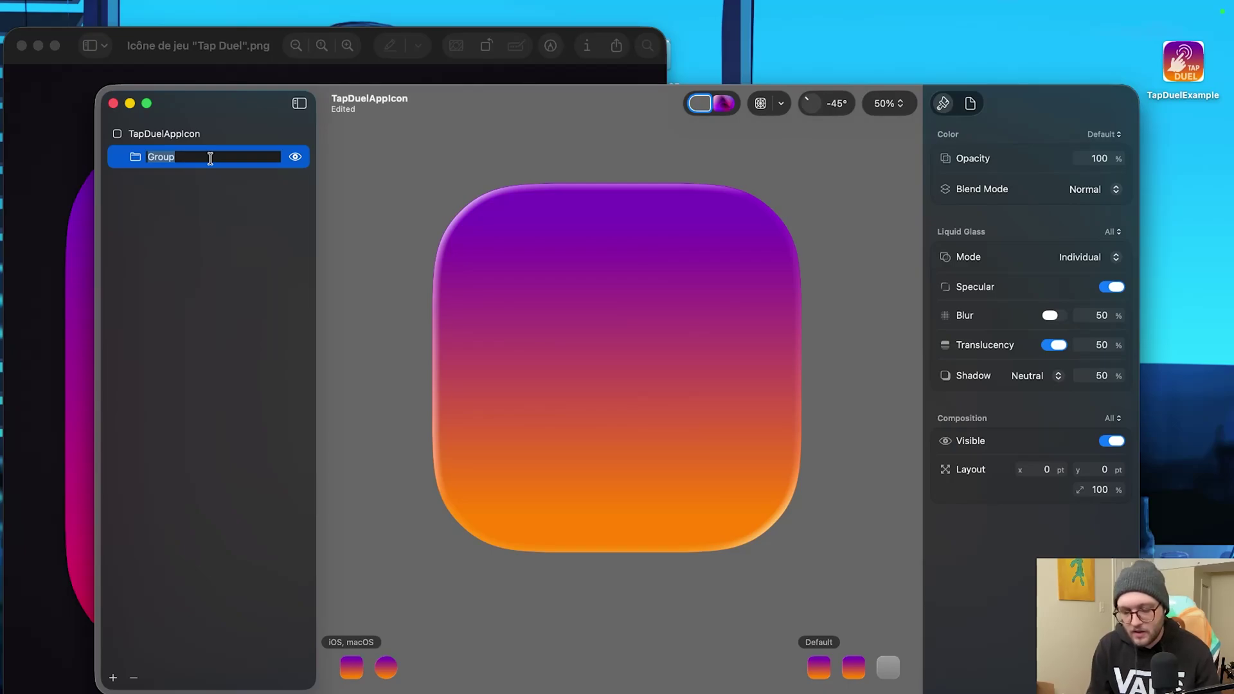
text(Tap Assets)
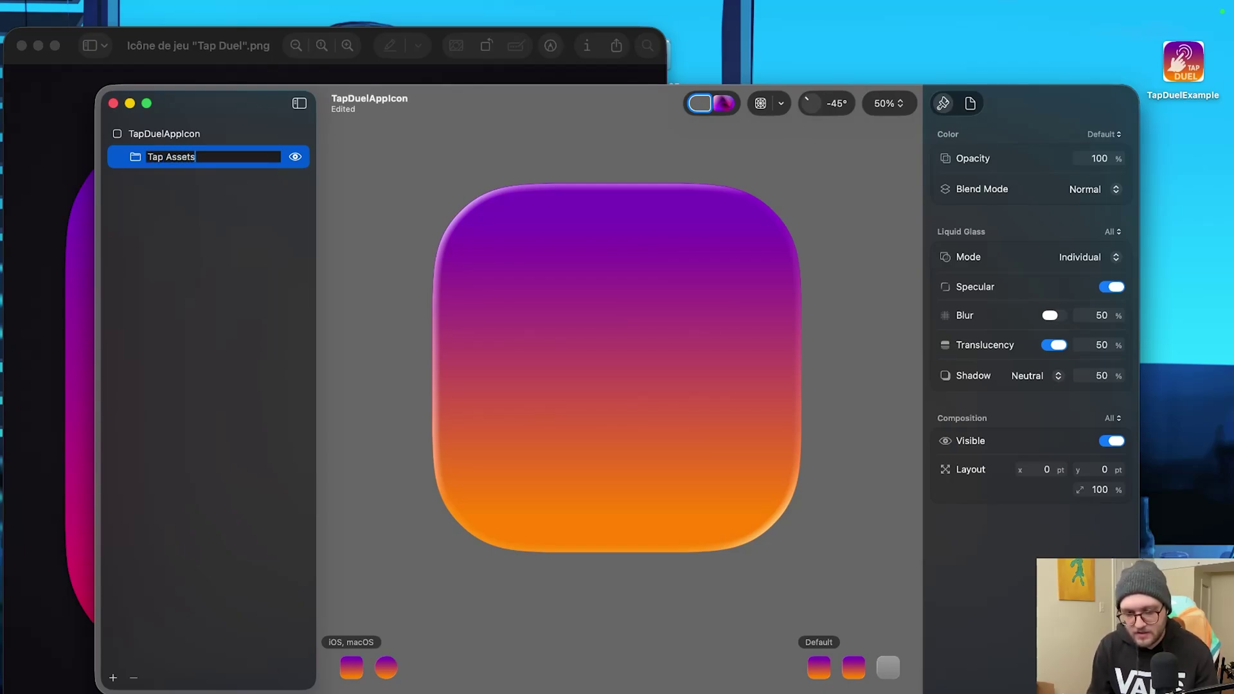
key(Return)
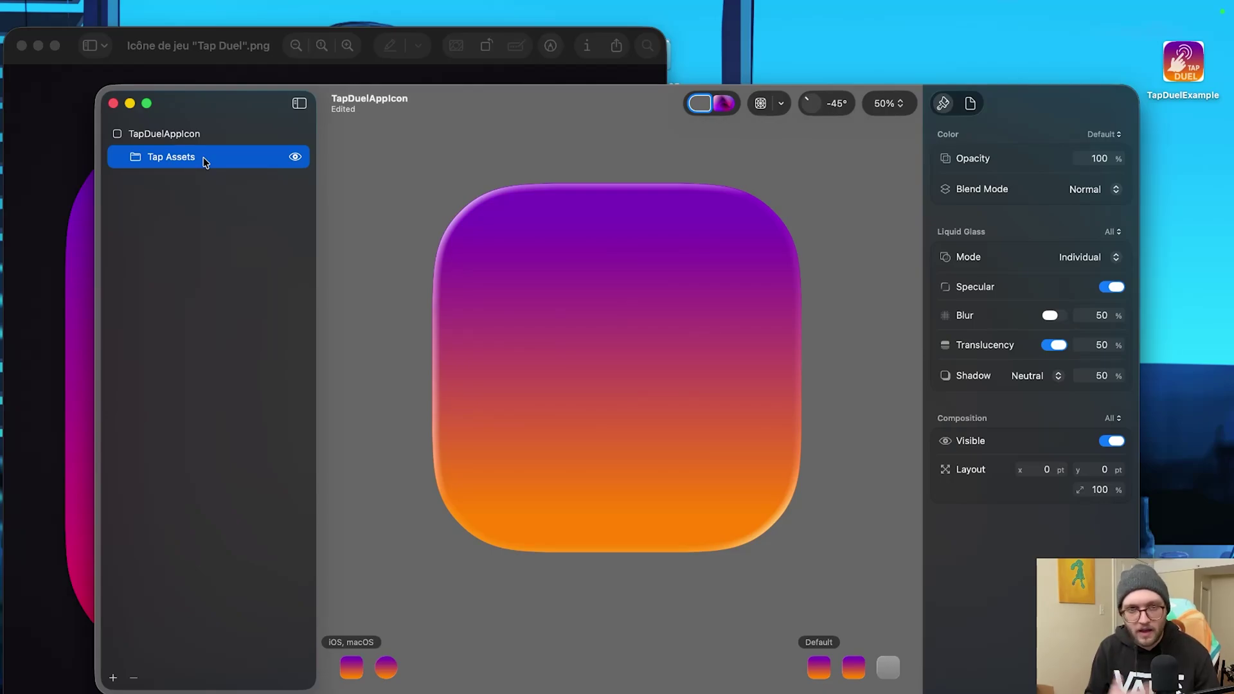
click(67, 126)
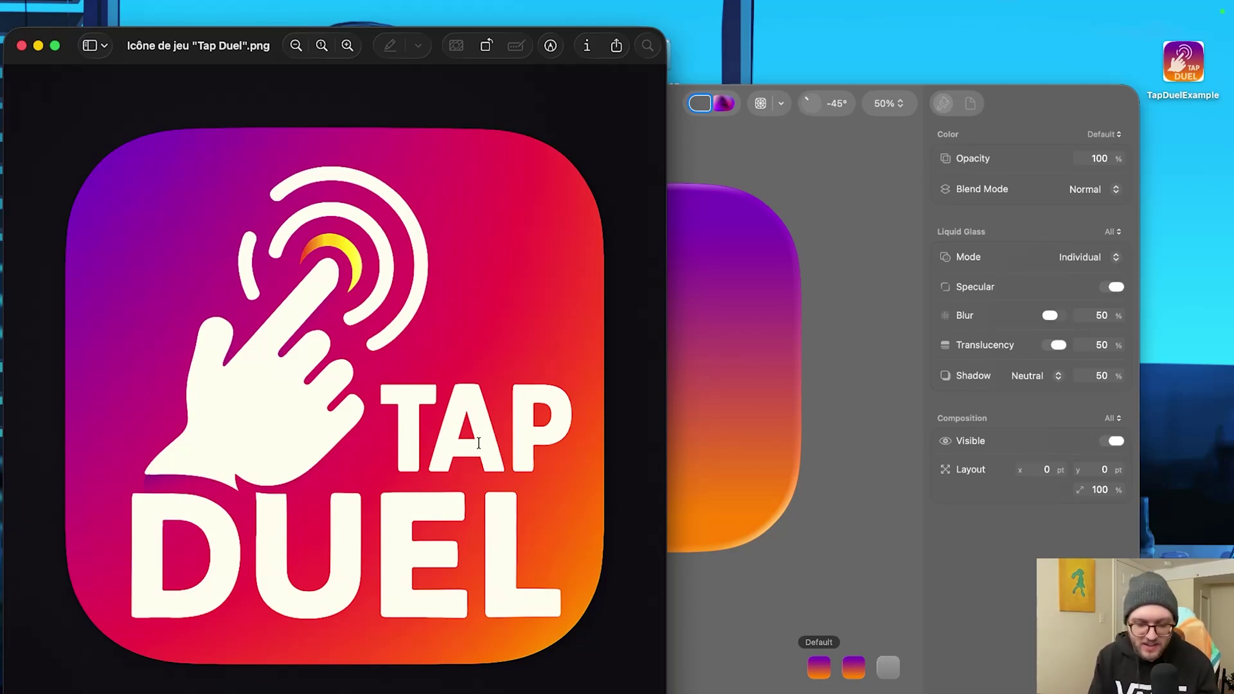
Step: Drag Hand.png from the TapDuelNewIcon folder into the Tap Assets group as a new layer
click(720, 582)
drag(457, 94, 423, 38)
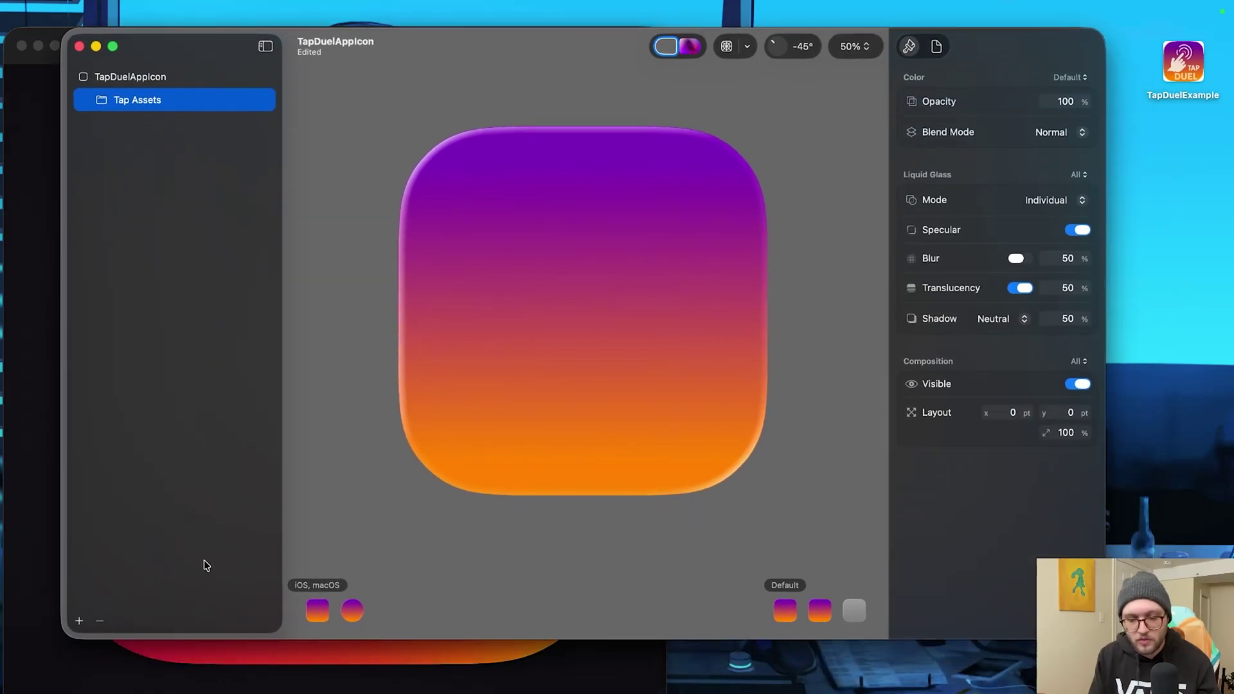
click(81, 622)
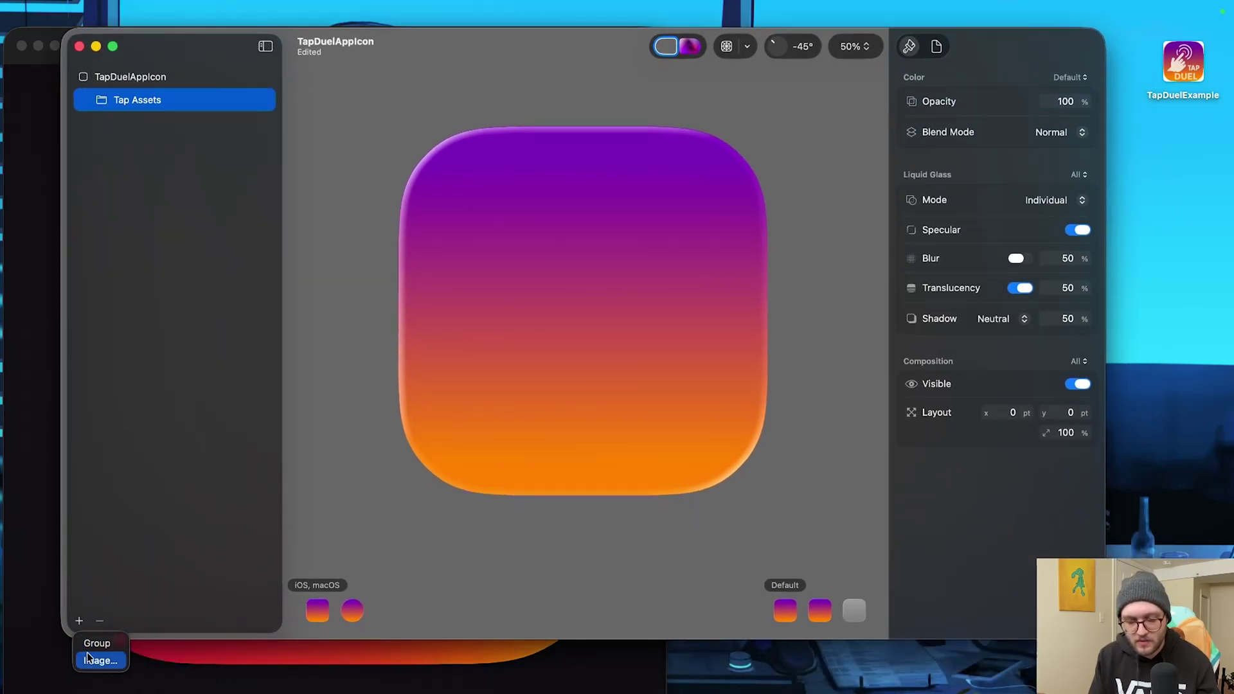
click(294, 487)
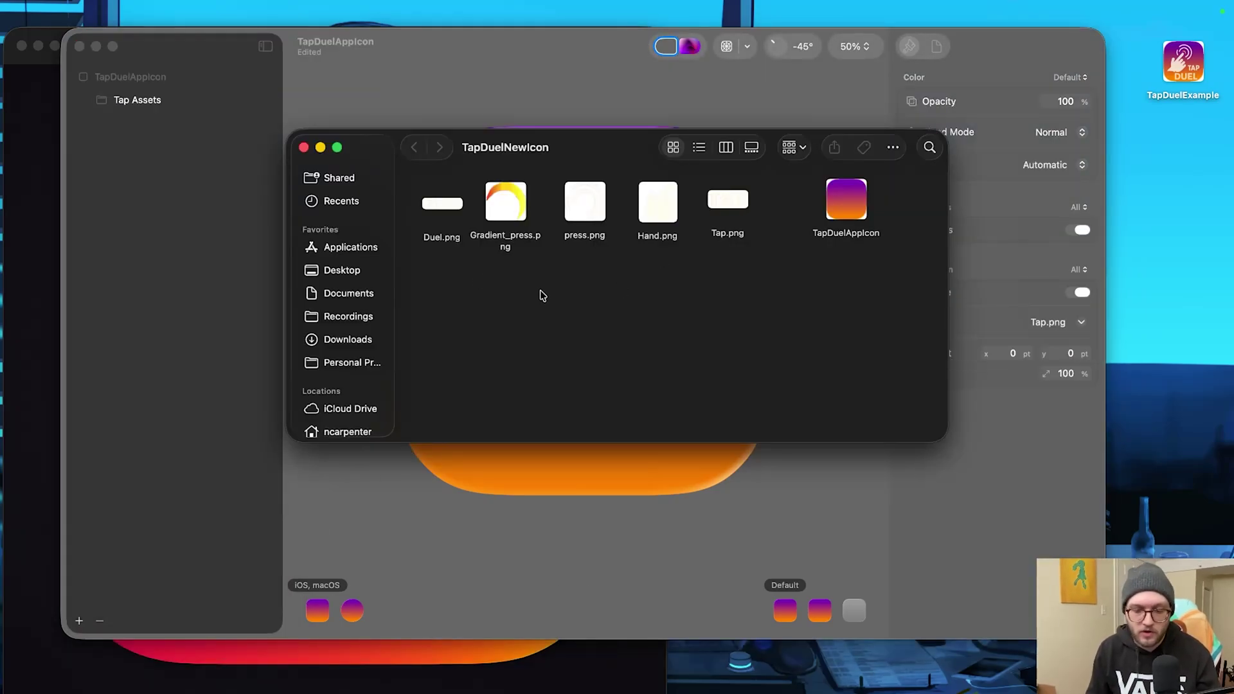
drag(414, 255, 730, 234)
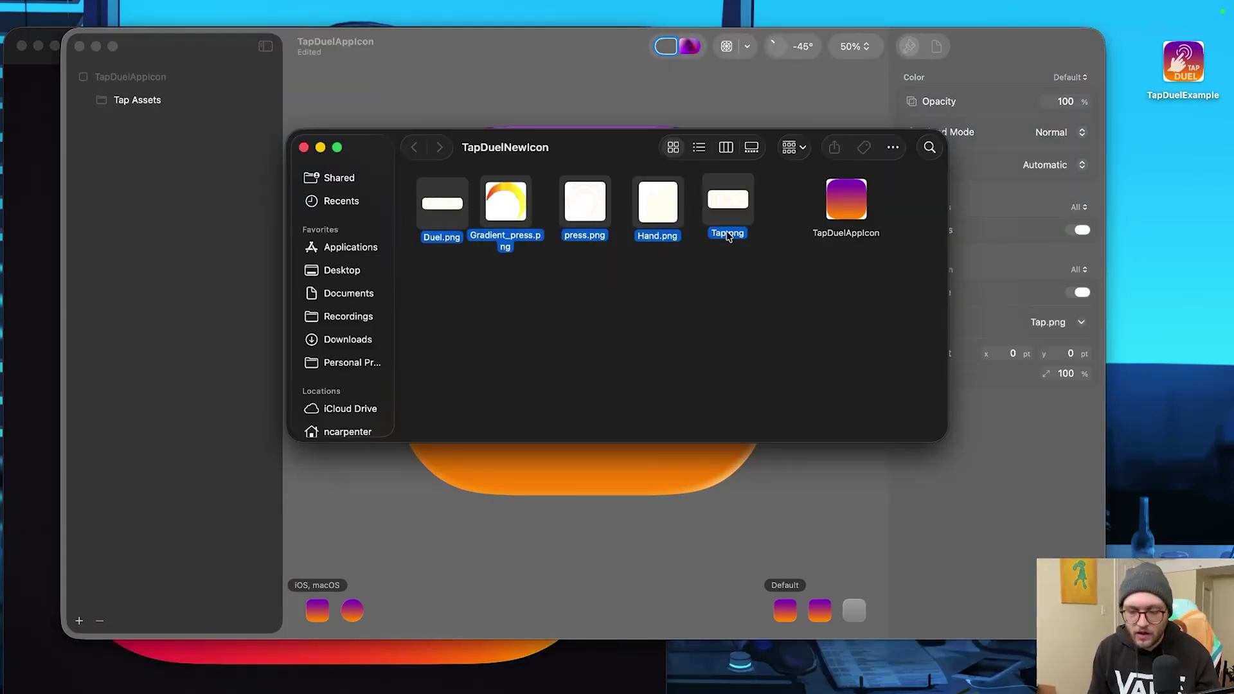
click(701, 268)
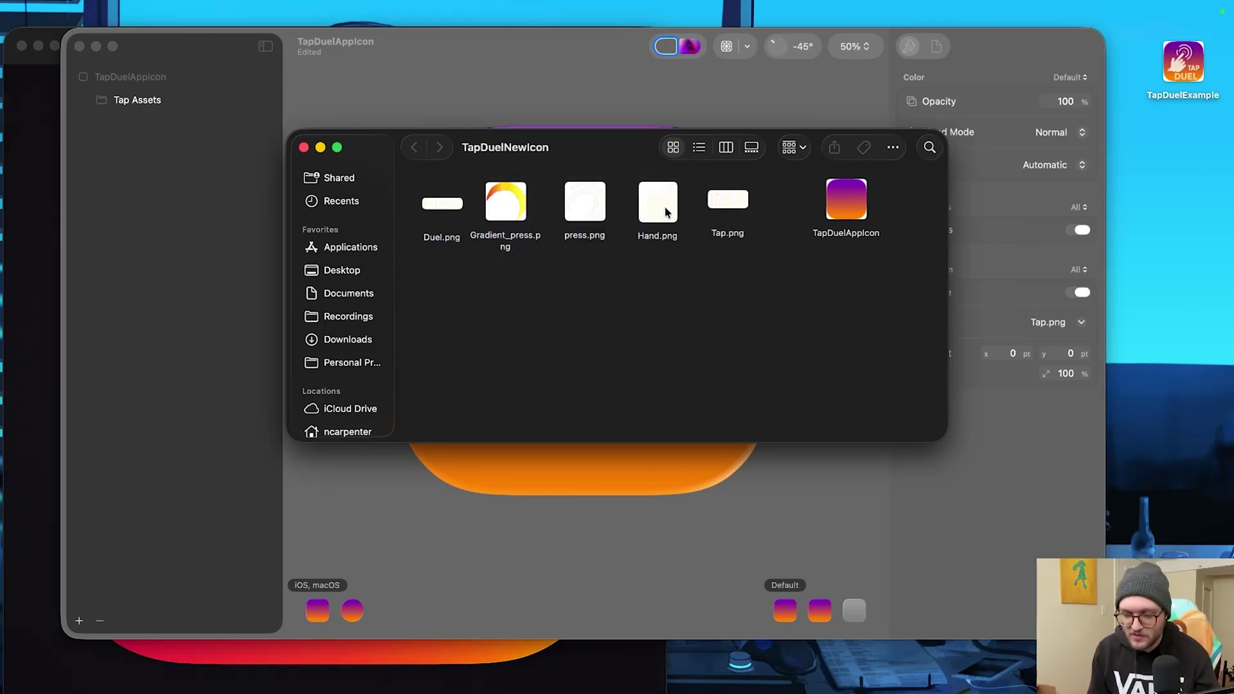
mouse_move(660, 206)
mouse_down()
mouse_move(180, 170)
mouse_move(181, 182)
mouse_up()
click(181, 172)
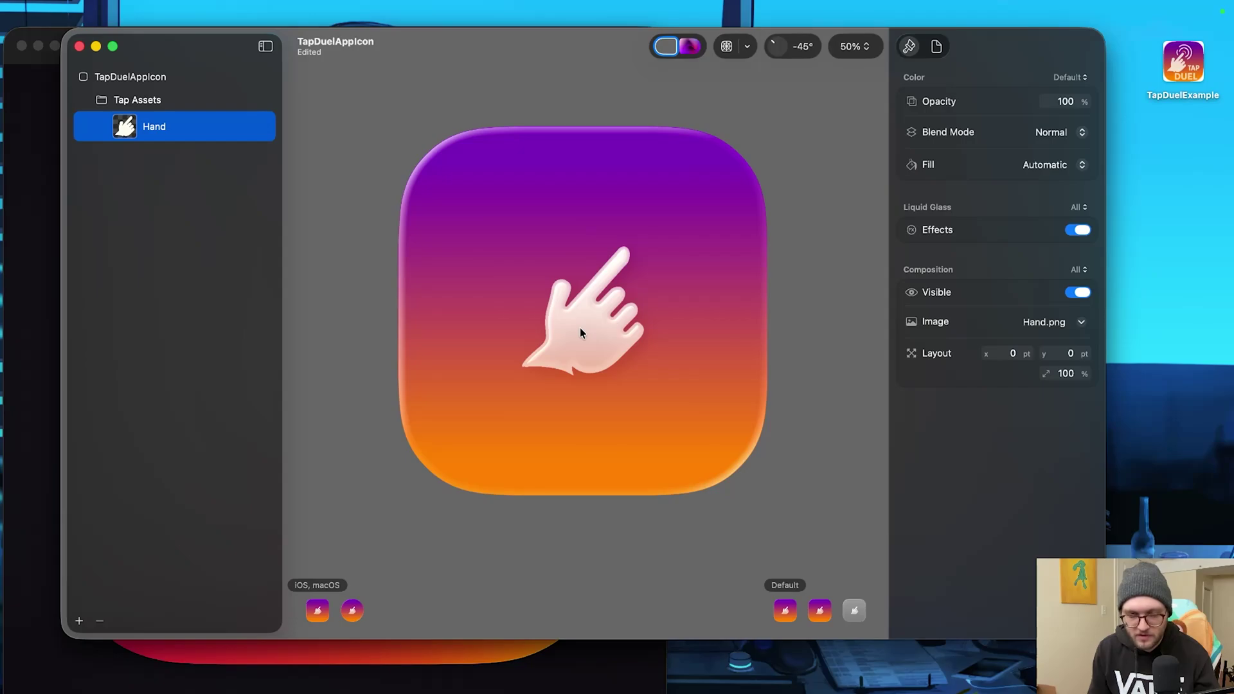
Step: Set the Hand layer's scale to 150 and drag the hand slightly right on the canvas
drag(579, 330, 484, 316)
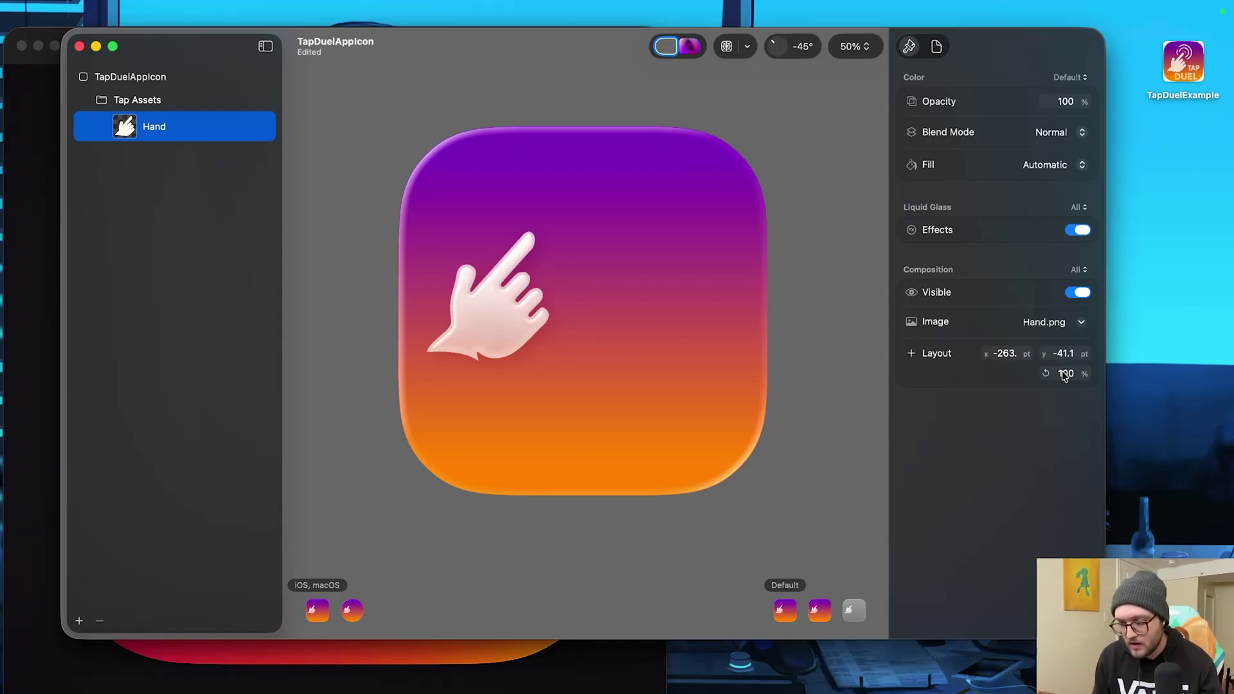
click(337, 687)
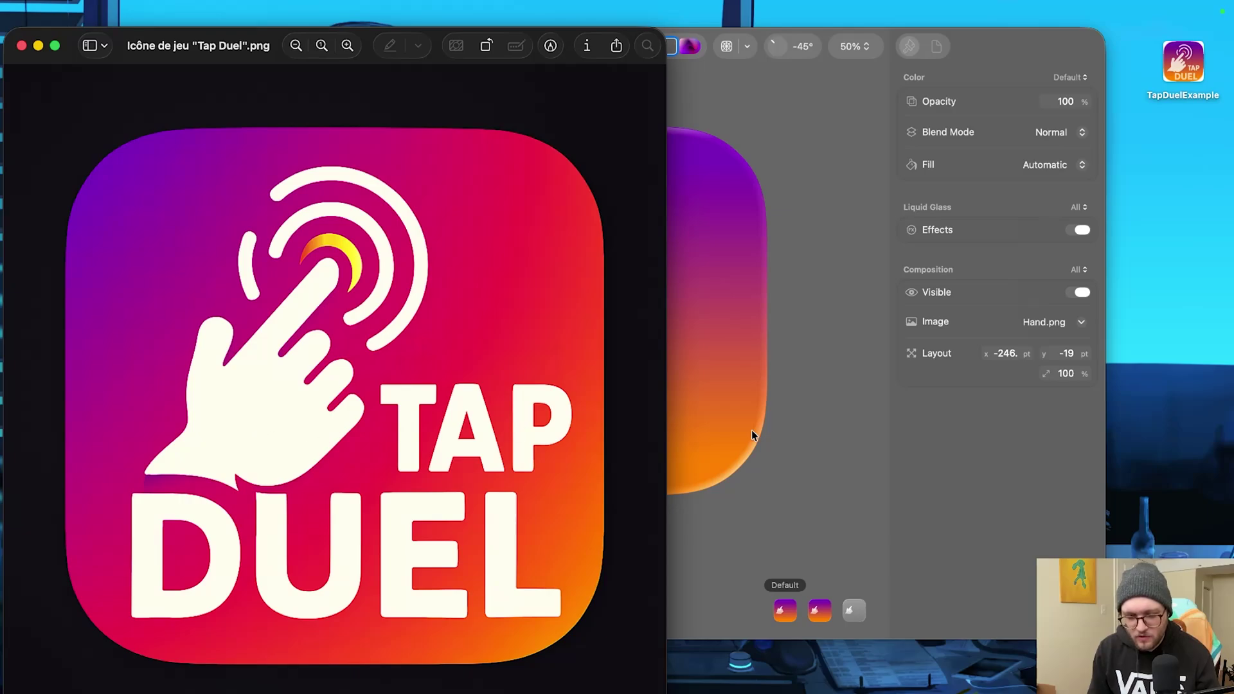
click(754, 436)
drag(477, 325, 504, 327)
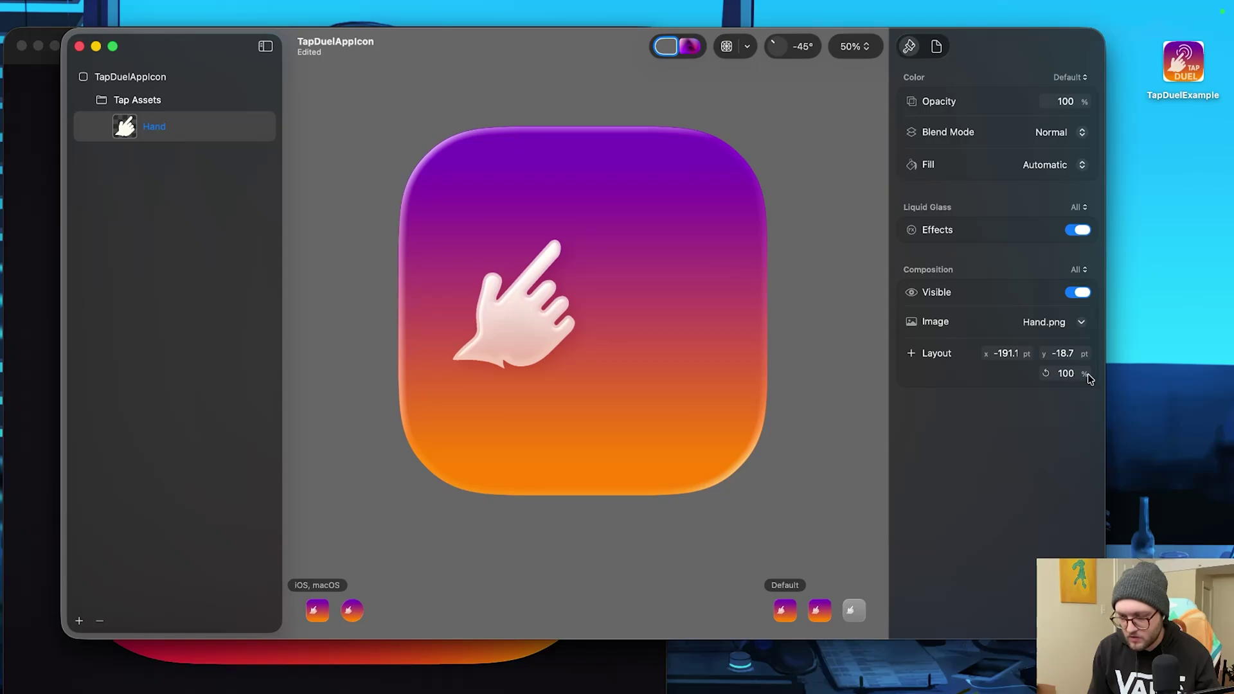
click(1066, 376)
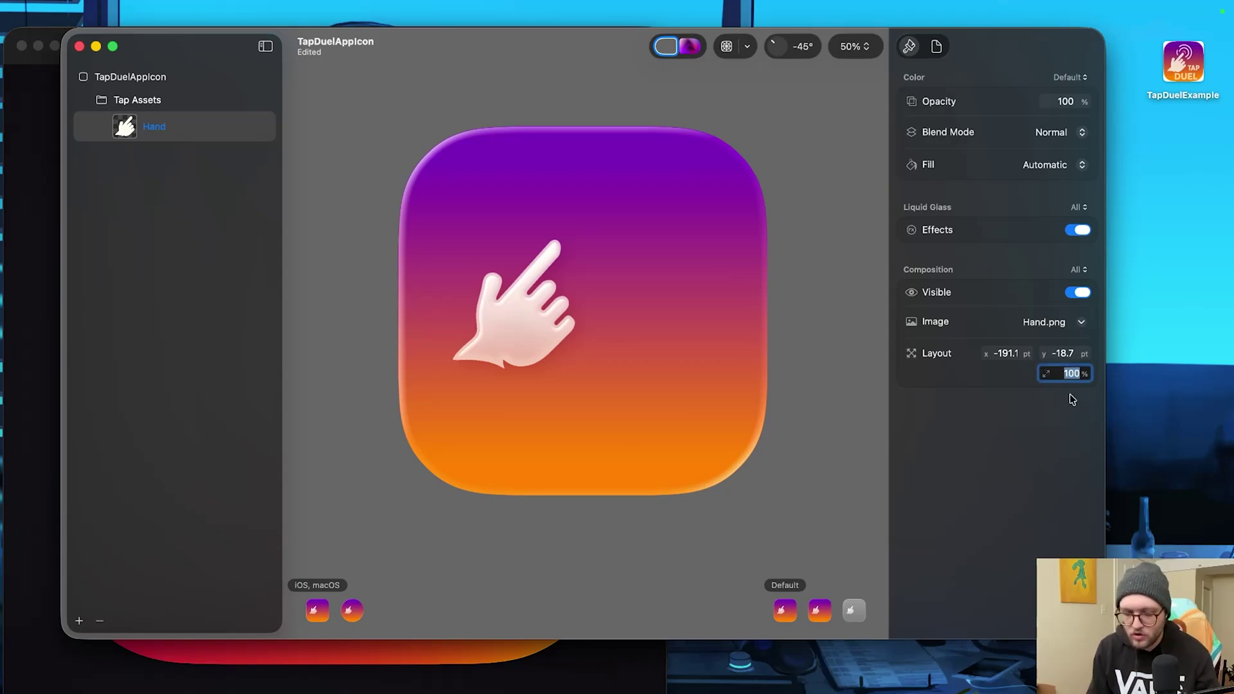
text(15)
key(Return)
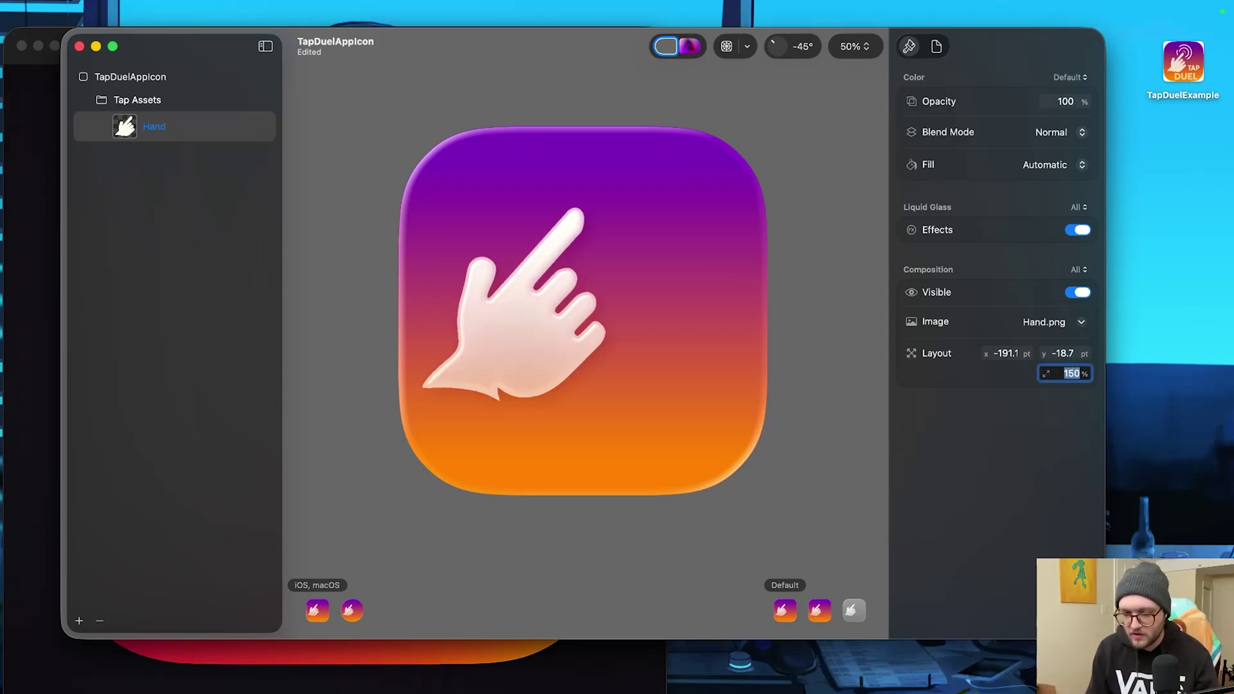
drag(519, 370, 538, 364)
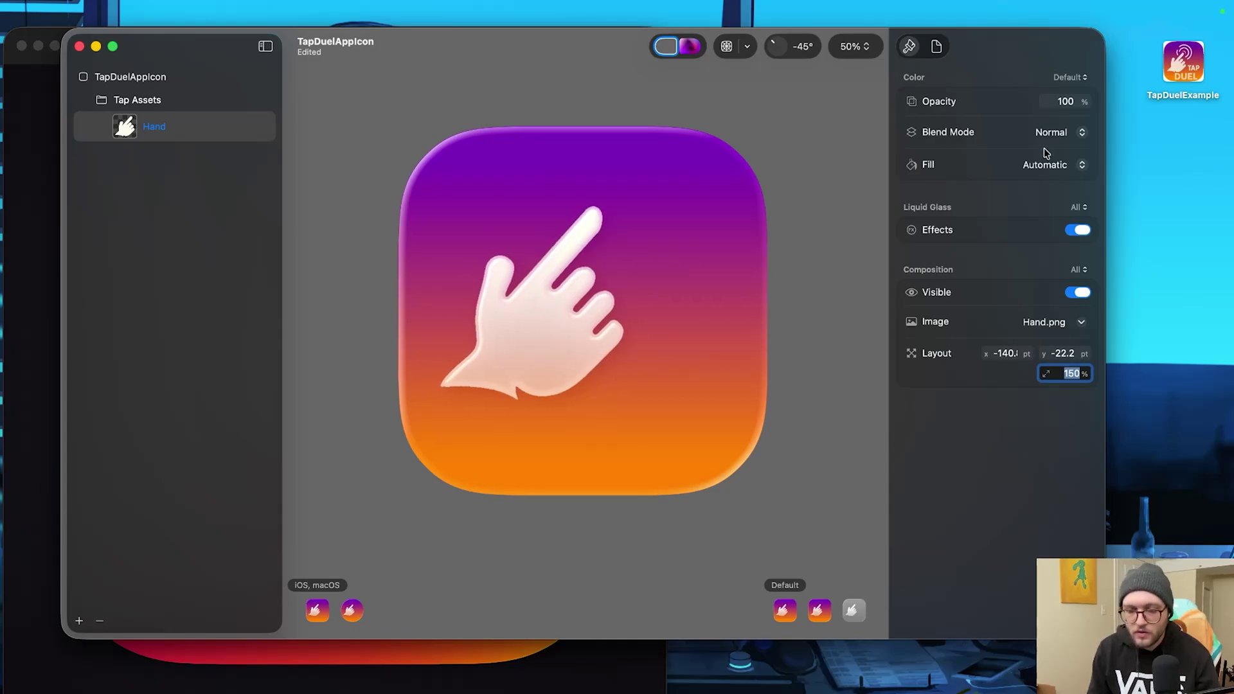
Step: Try a yellow fill on the hand, then set Fill to None so it stays white
click(1080, 170)
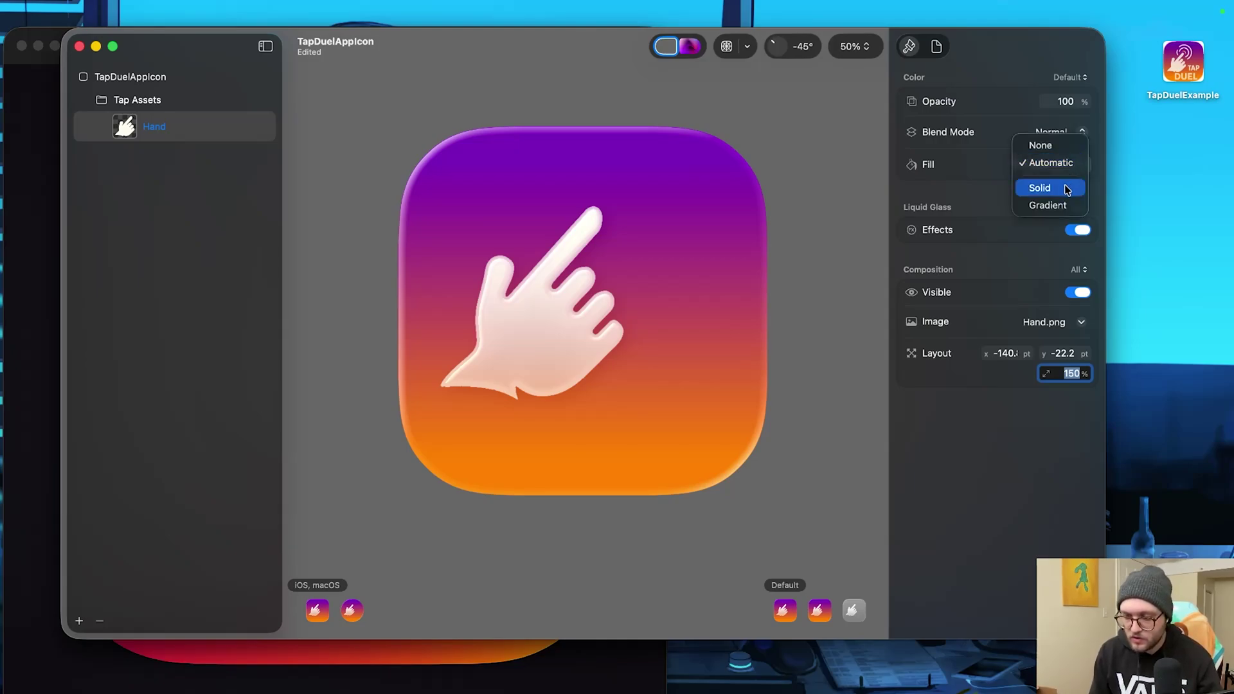
click(1068, 189)
click(1058, 191)
click(1003, 312)
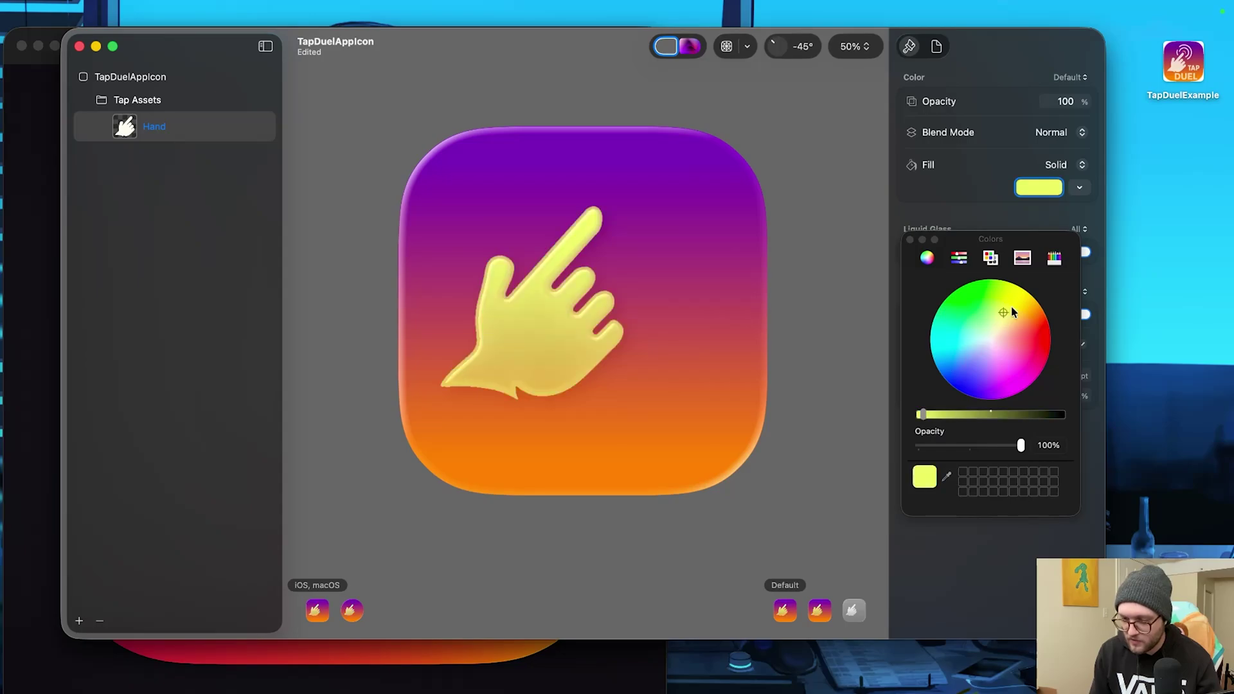
click(1073, 165)
click(1064, 120)
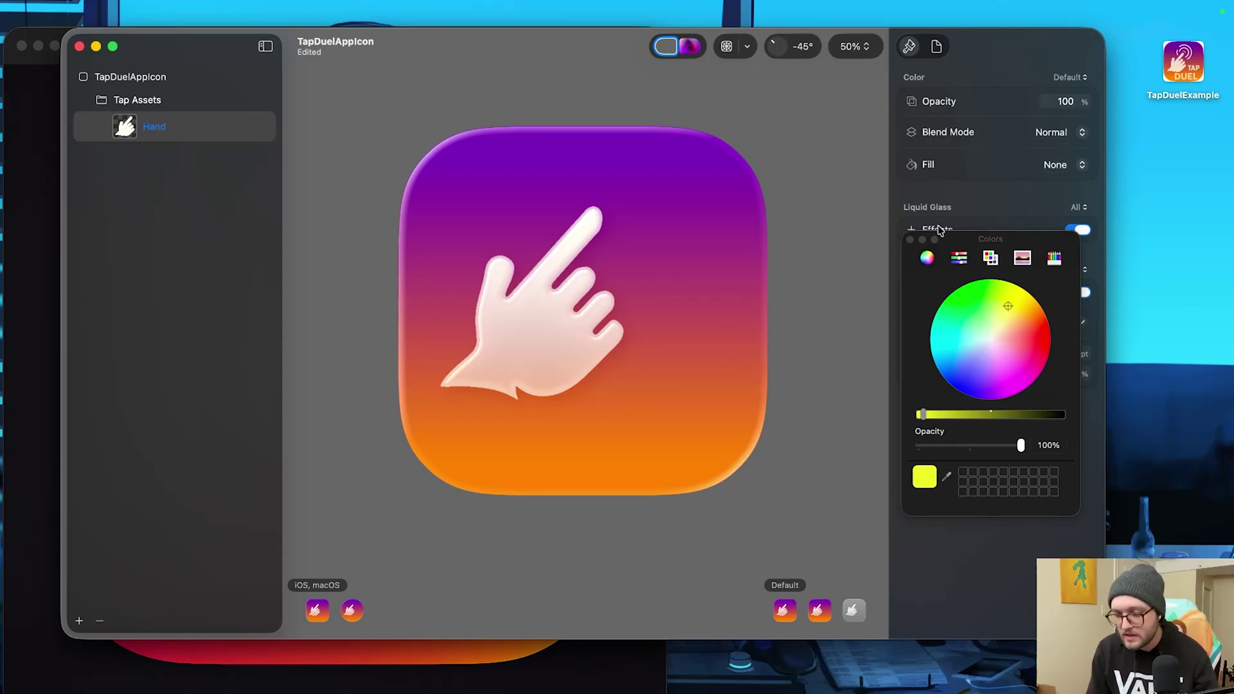
click(909, 240)
Step: Turn off the hand's Liquid Glass effects and make the setting vary for iOS / macOS
click(1079, 208)
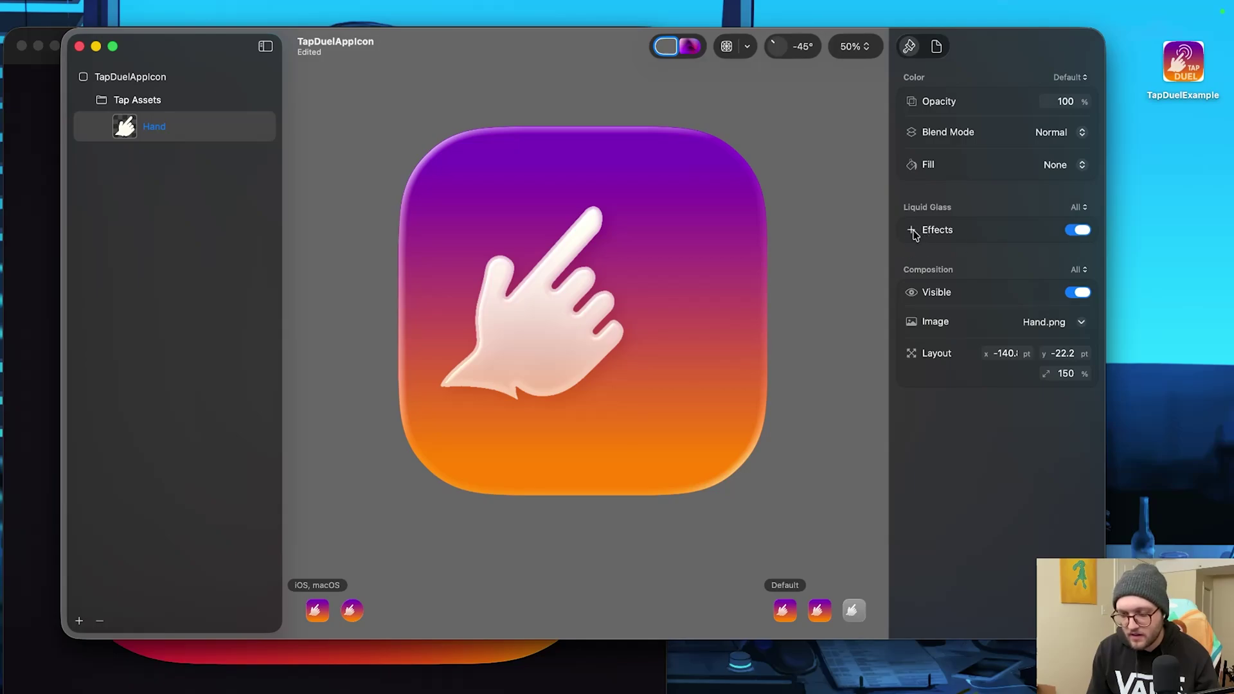
click(1079, 231)
click(912, 231)
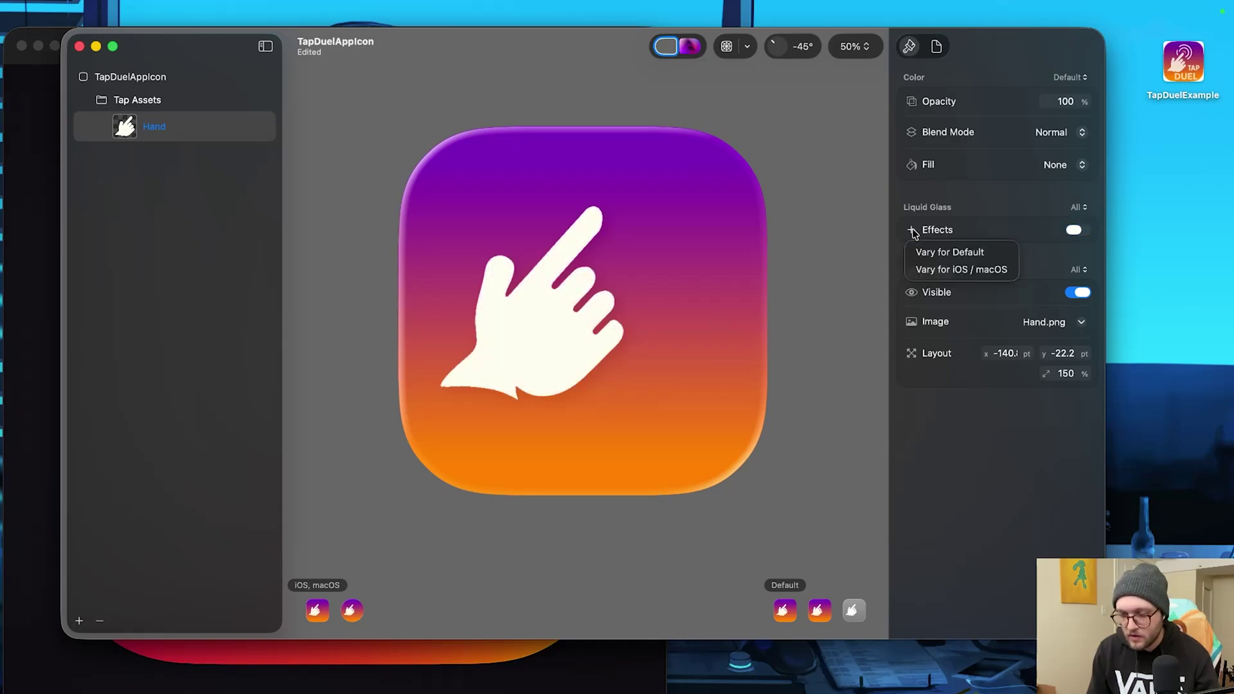
click(921, 270)
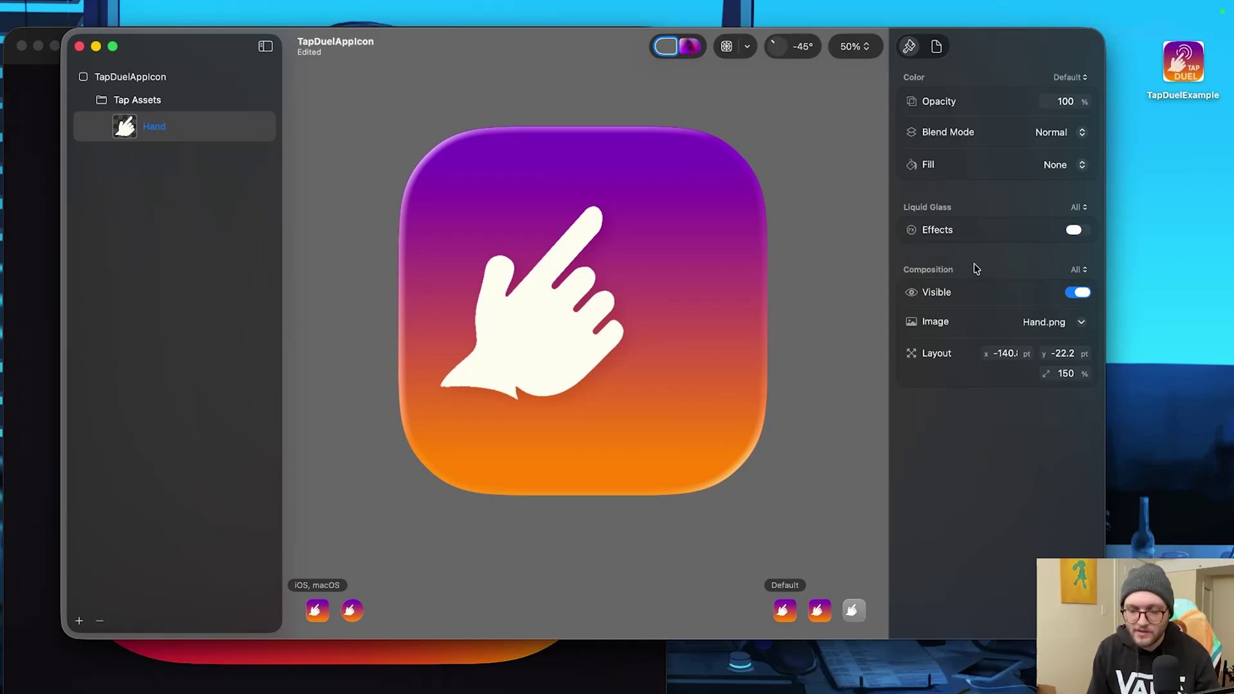
Step: Compare the icon against the original Tap Duel artwork
click(530, 680)
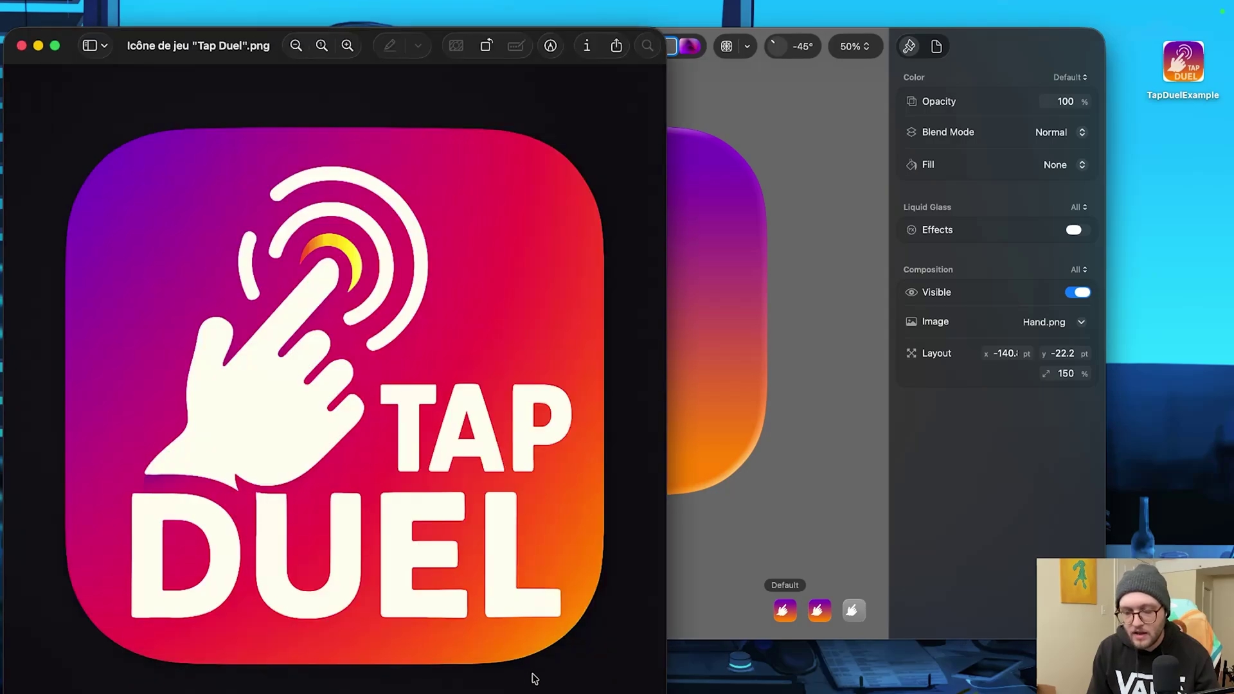
click(806, 510)
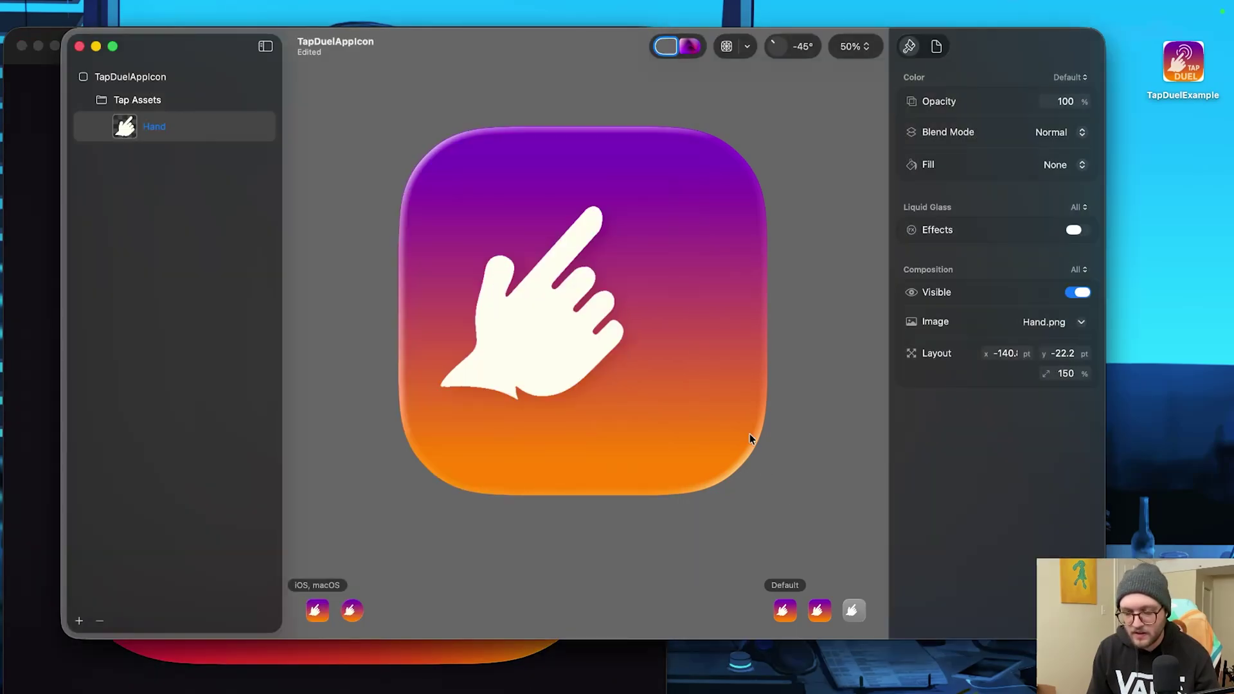
key(super+Tab)
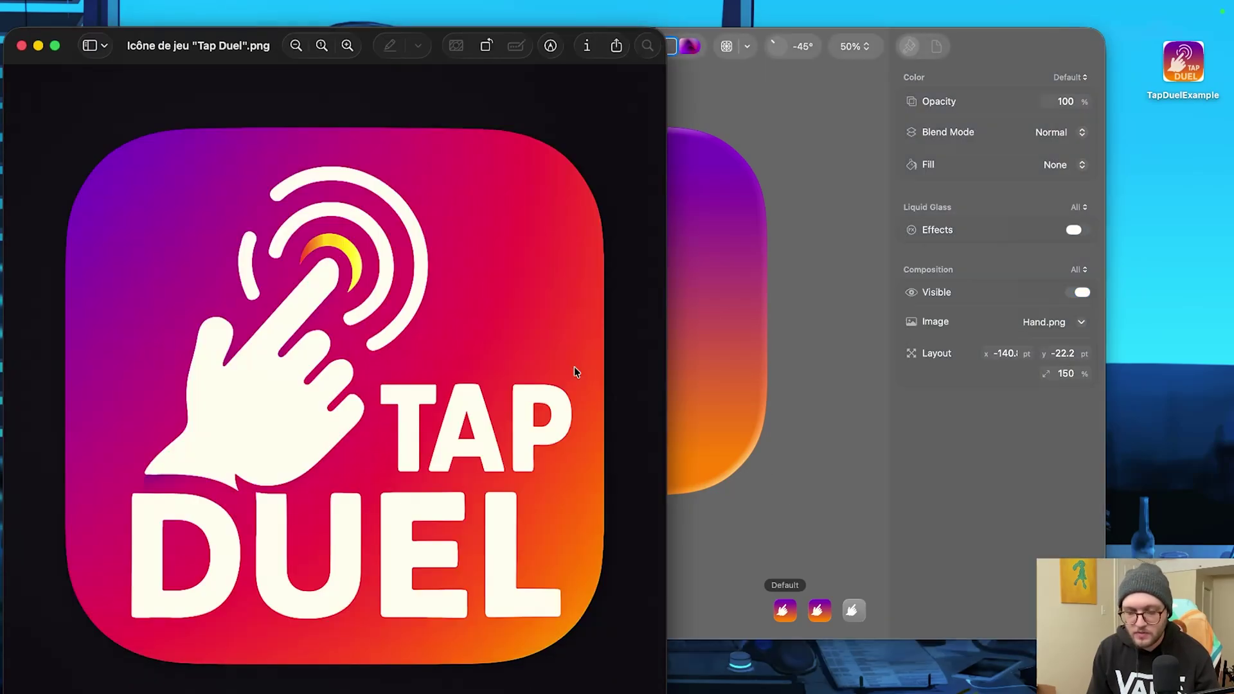
key(super+Tab)
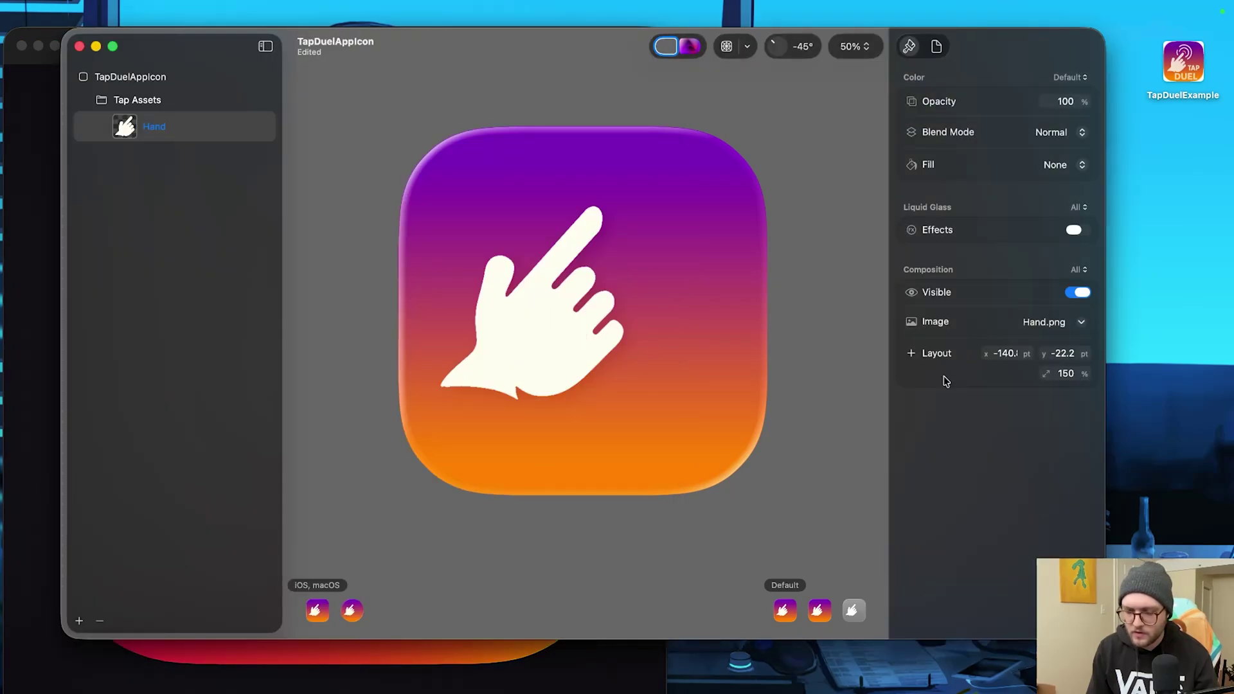
Step: Scale the hand to 125%, nudge it up-left, and bring up the TapDuelNewIcon folder
double_click(1066, 374)
text(1)
key(Return)
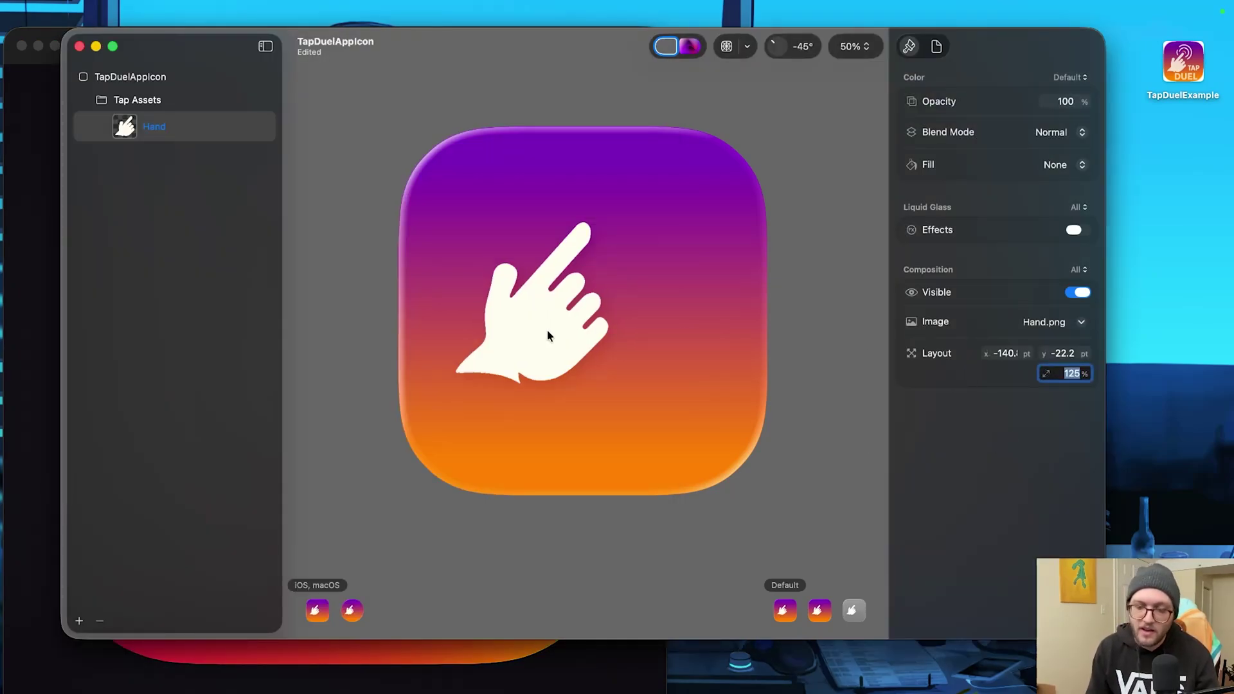
drag(547, 330, 545, 325)
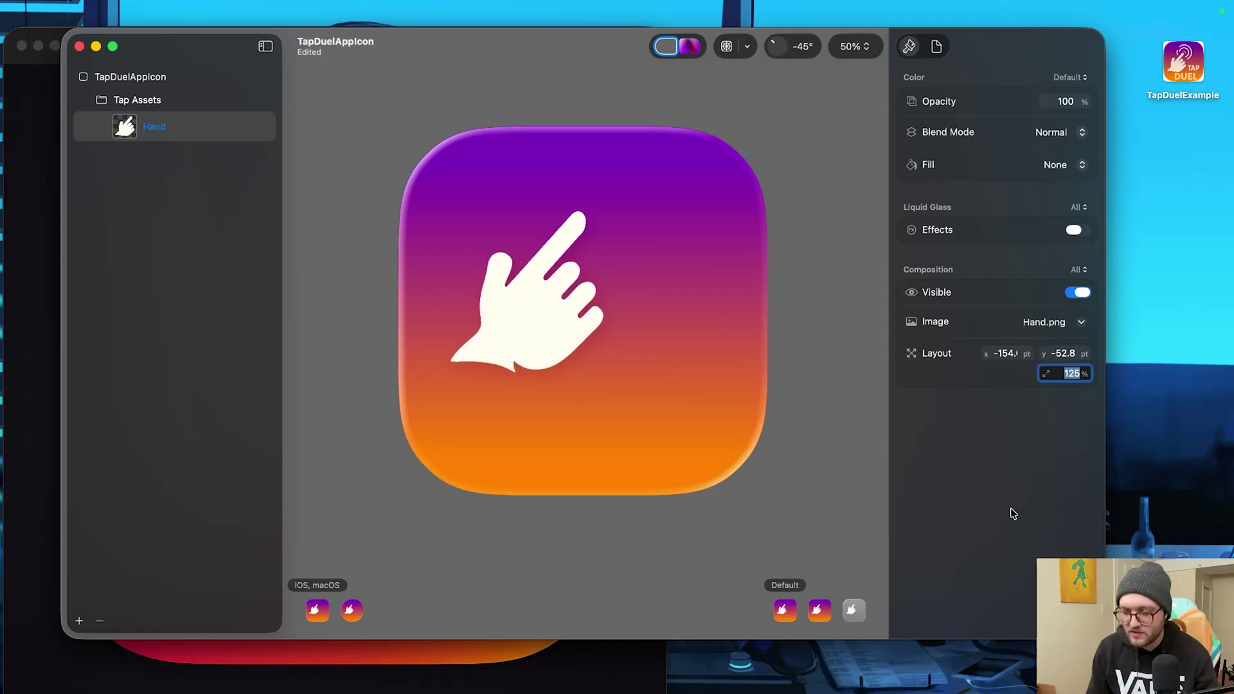
click(188, 425)
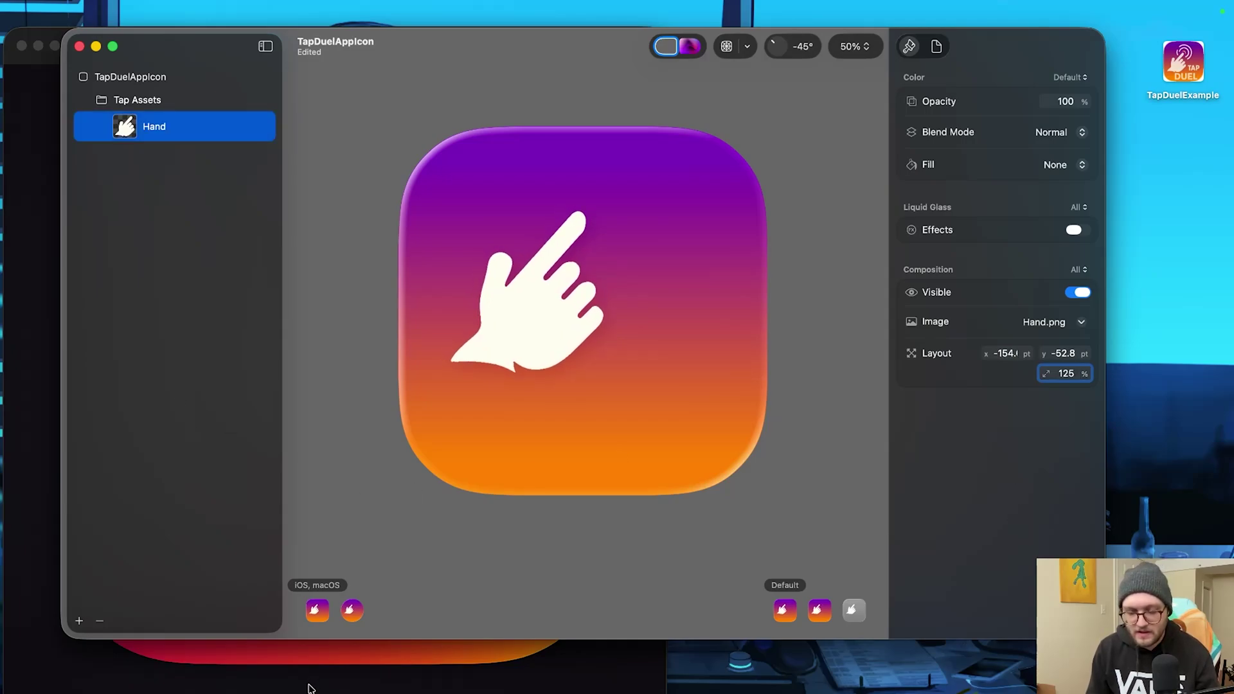
key(super+Tab)
Step: Add Gradient_press.png as a layer placed behind the hand
click(514, 317)
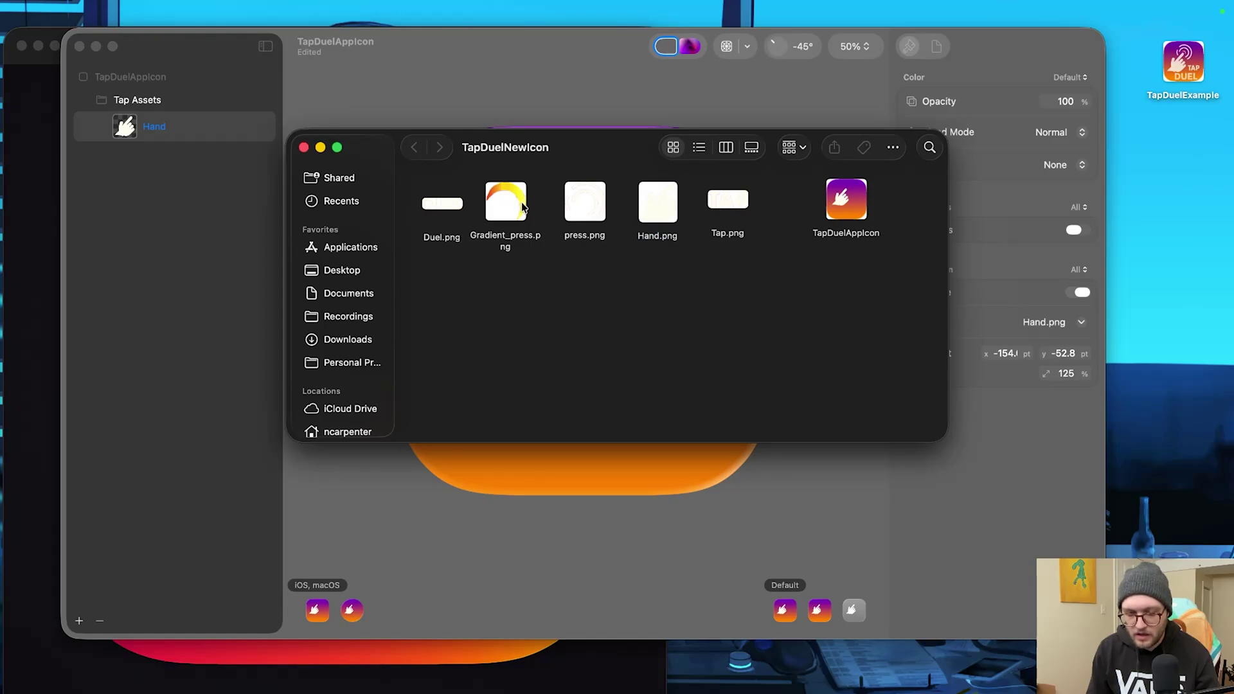
drag(523, 206, 130, 179)
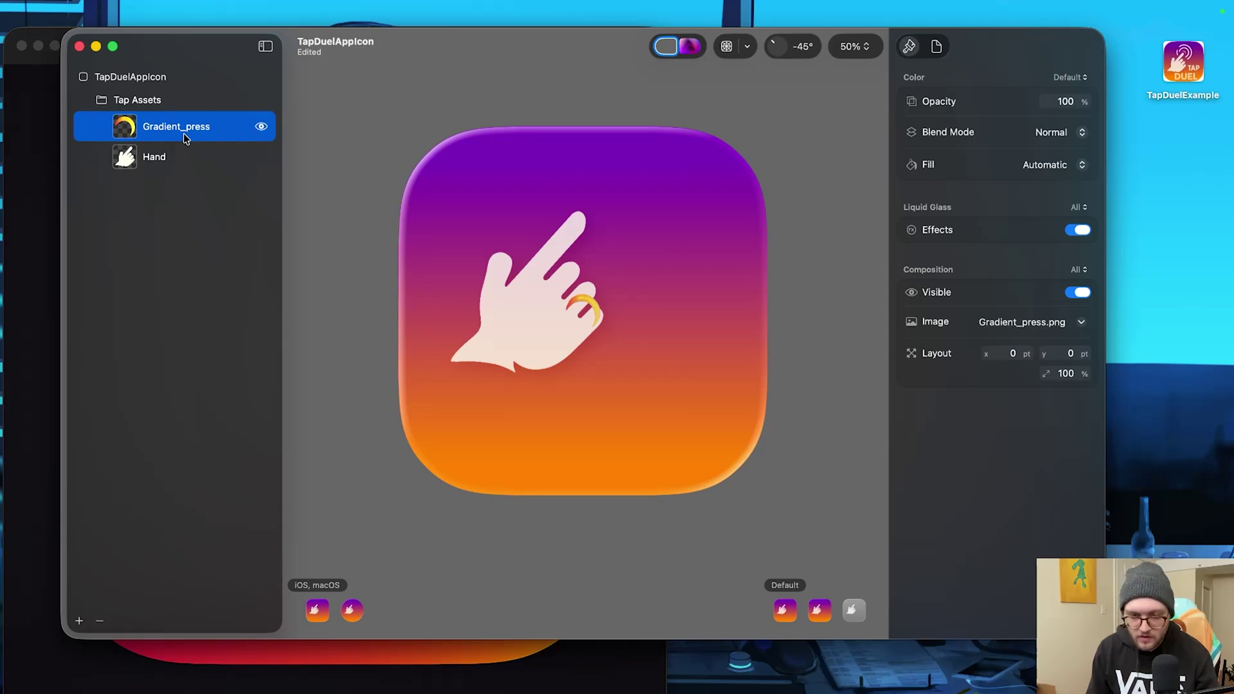
mouse_move(190, 137)
mouse_down()
mouse_move(188, 158)
mouse_move(179, 125)
mouse_up()
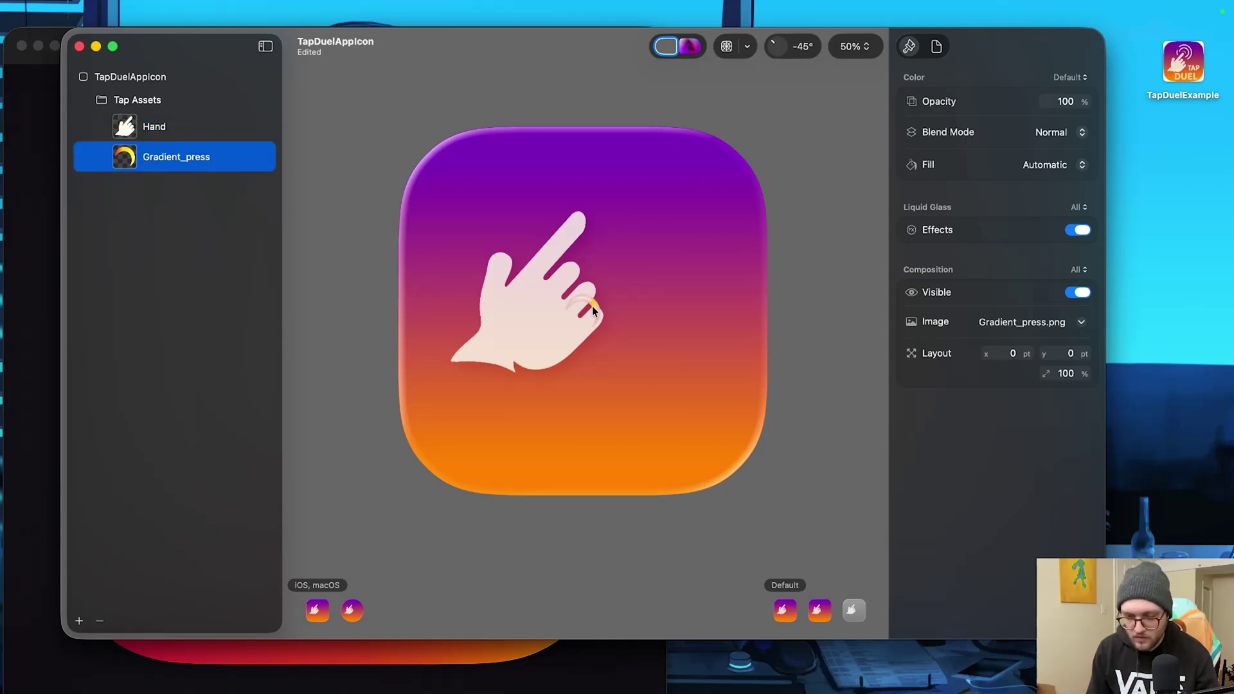
Step: Scale the yellow ring to 115% and position it at the hand's fingertip
drag(595, 297, 606, 292)
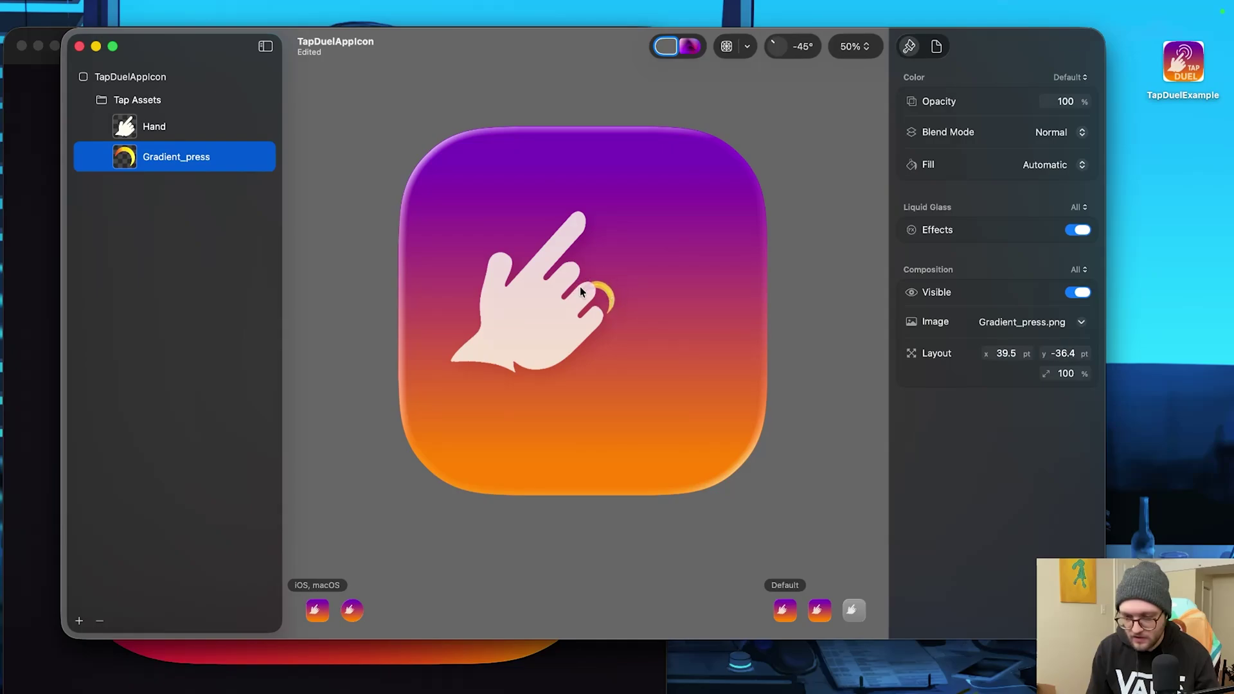
scroll(580, 286, up, 3)
mouse_move(635, 309)
mouse_down()
mouse_move(659, 346)
mouse_move(633, 378)
mouse_move(607, 137)
mouse_up()
scroll(608, 136, down, 3)
scroll(608, 136, down, 2)
key(super+Tab)
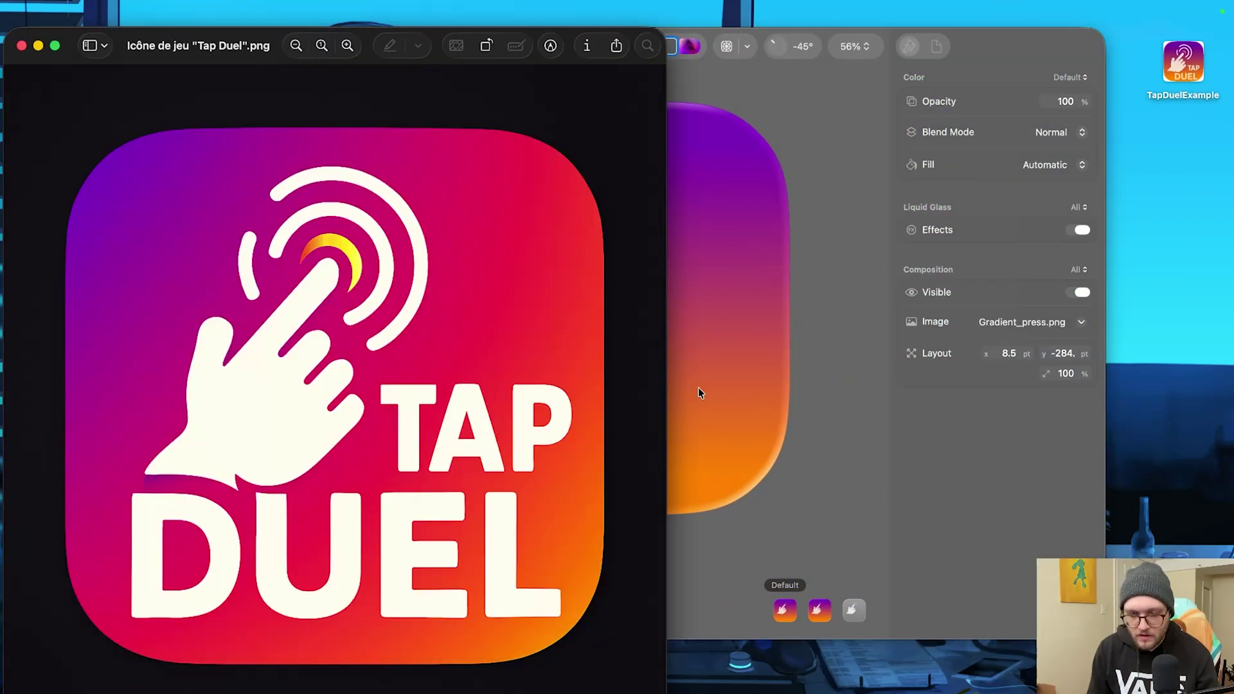
click(788, 410)
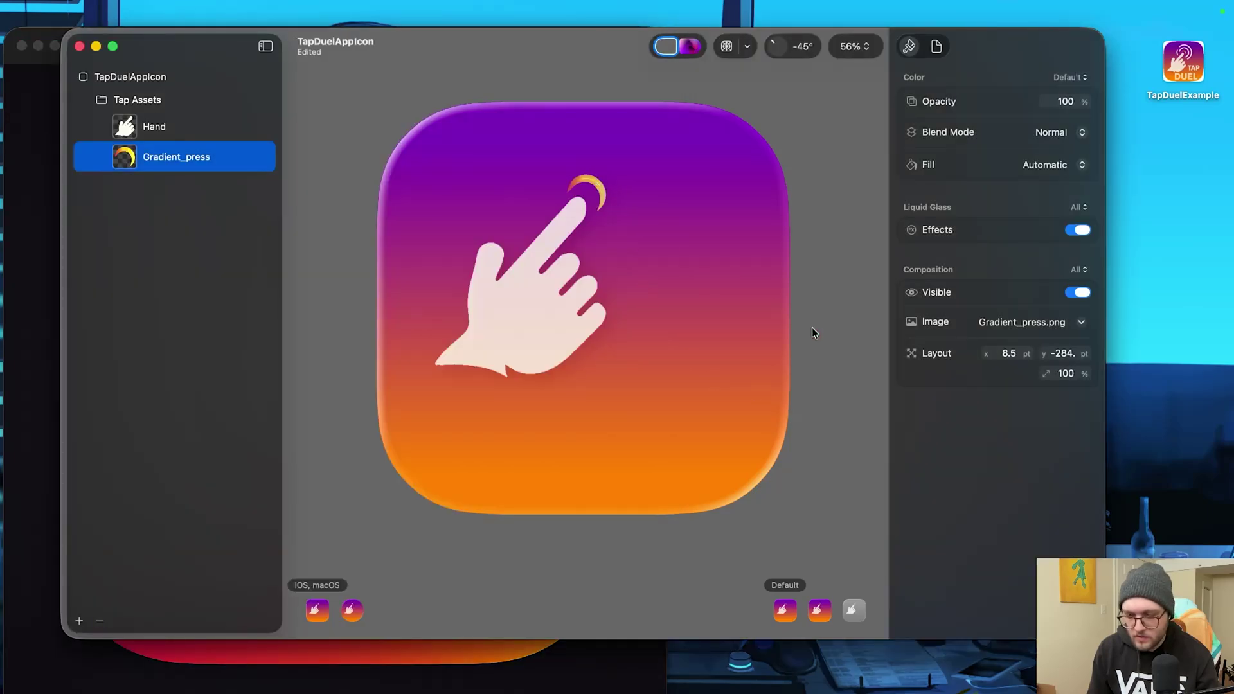
double_click(1066, 373)
text(115)
key(Return)
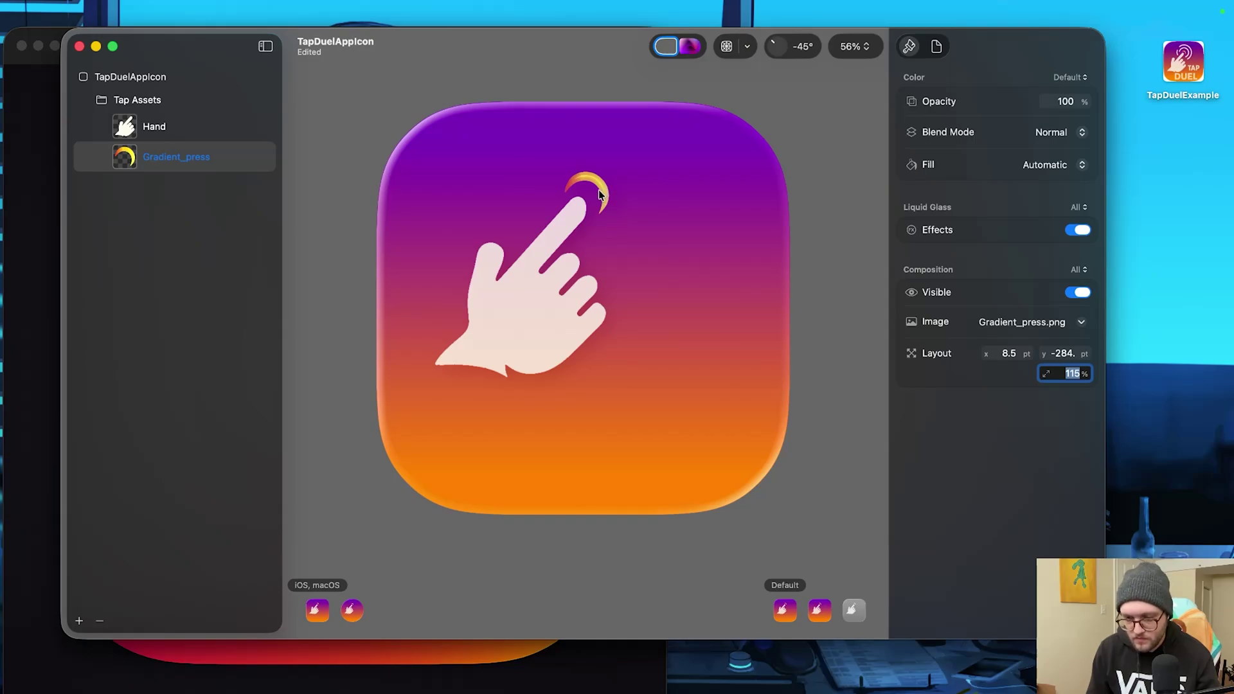
drag(599, 196, 598, 195)
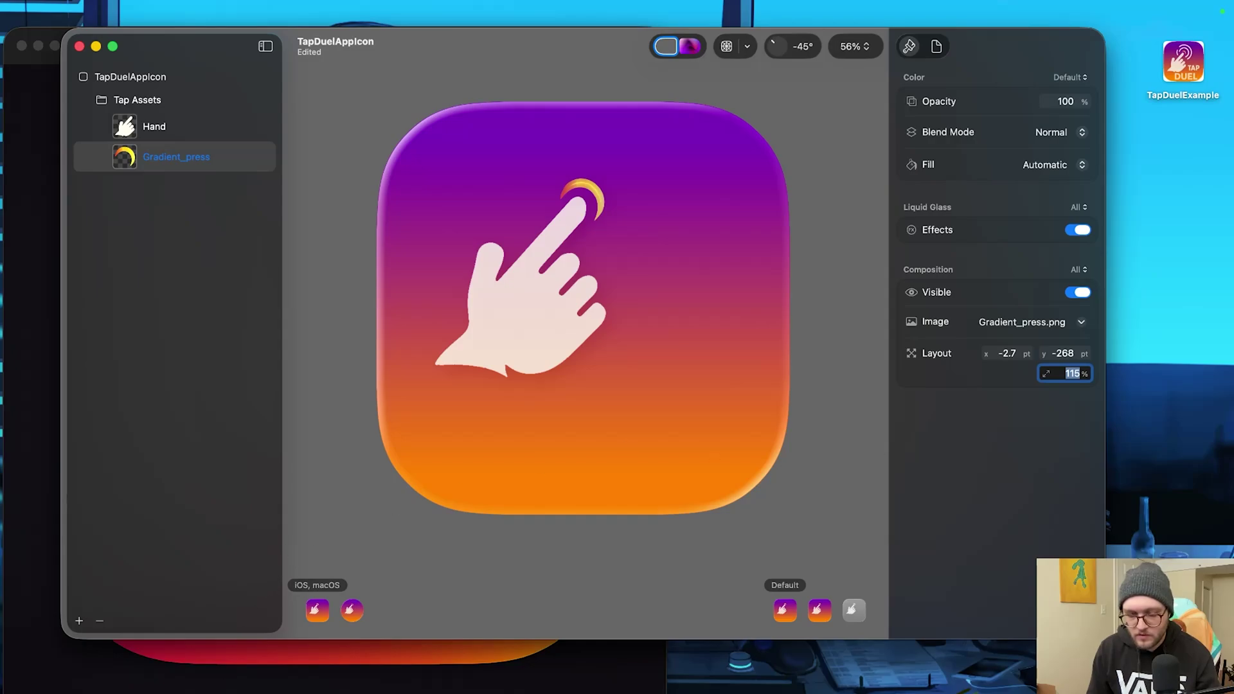
Step: Add press.png as a layer and place its rings on the fingertip
key(super+Tab)
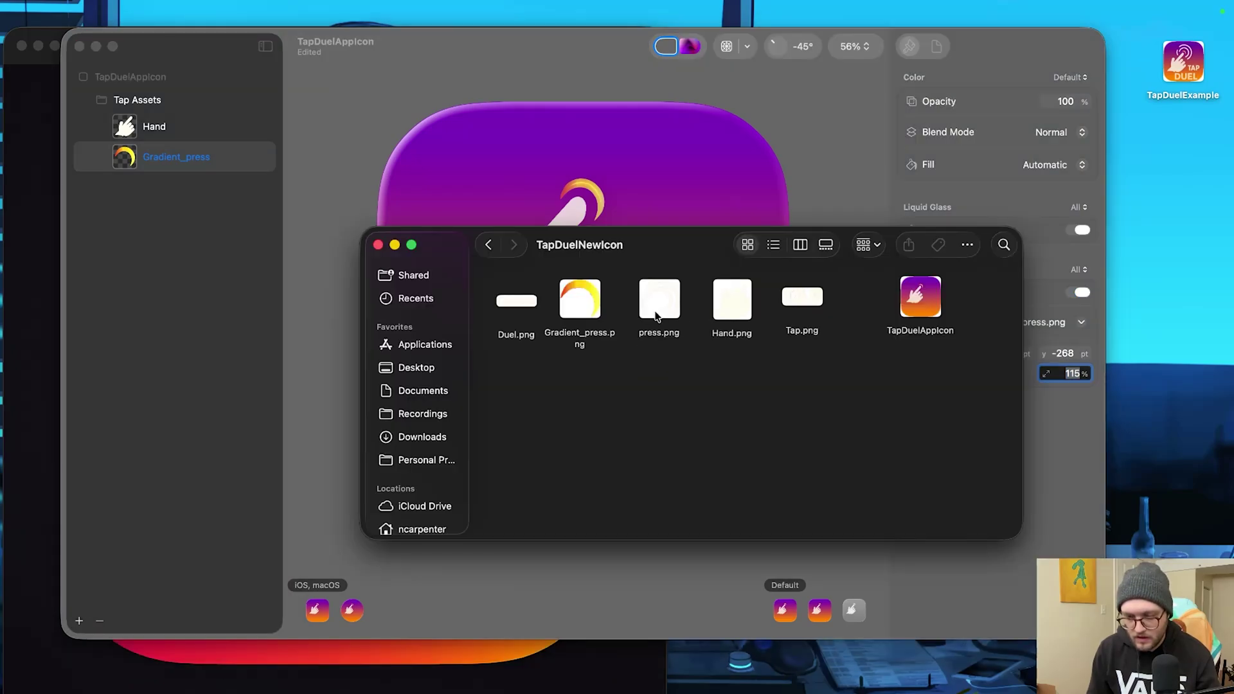
drag(656, 316, 140, 208)
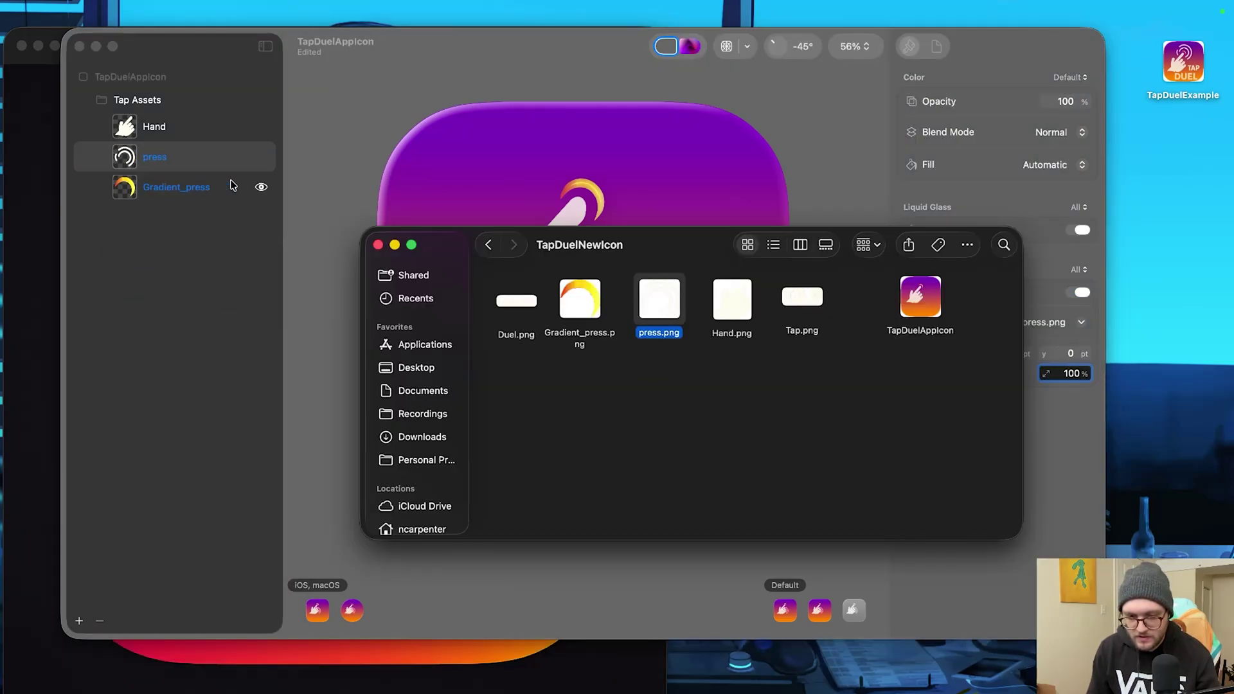
key(super+Tab)
drag(614, 300, 618, 176)
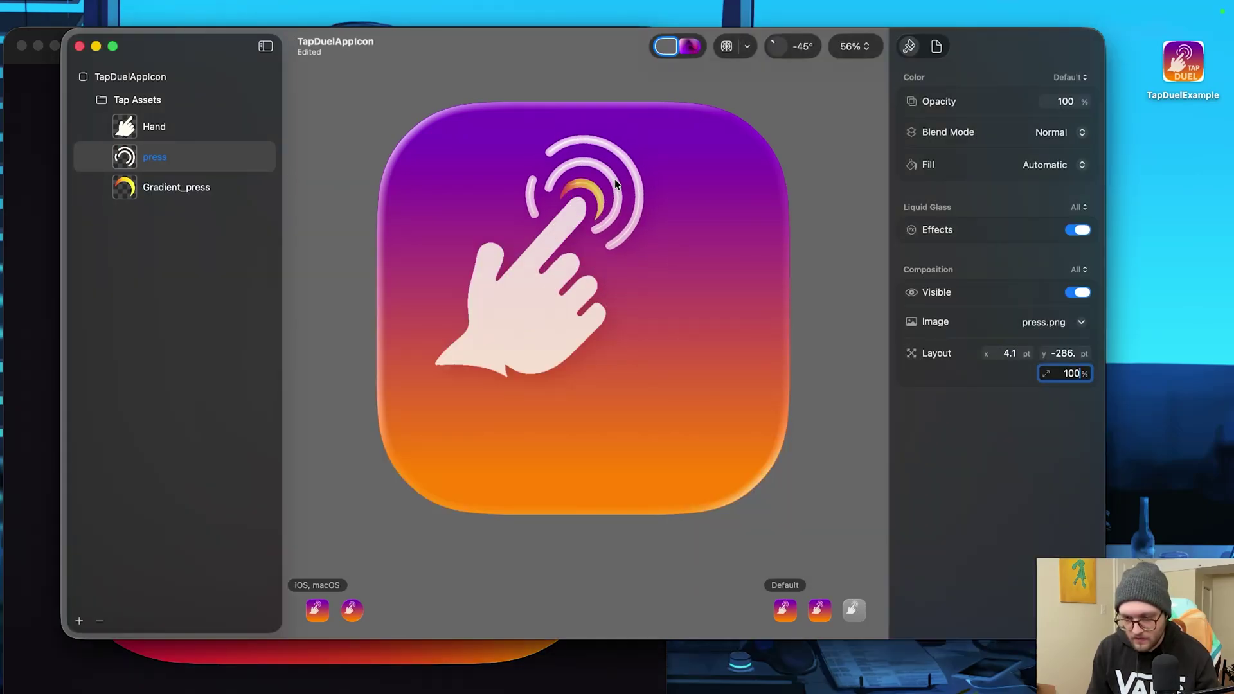
drag(619, 175, 615, 184)
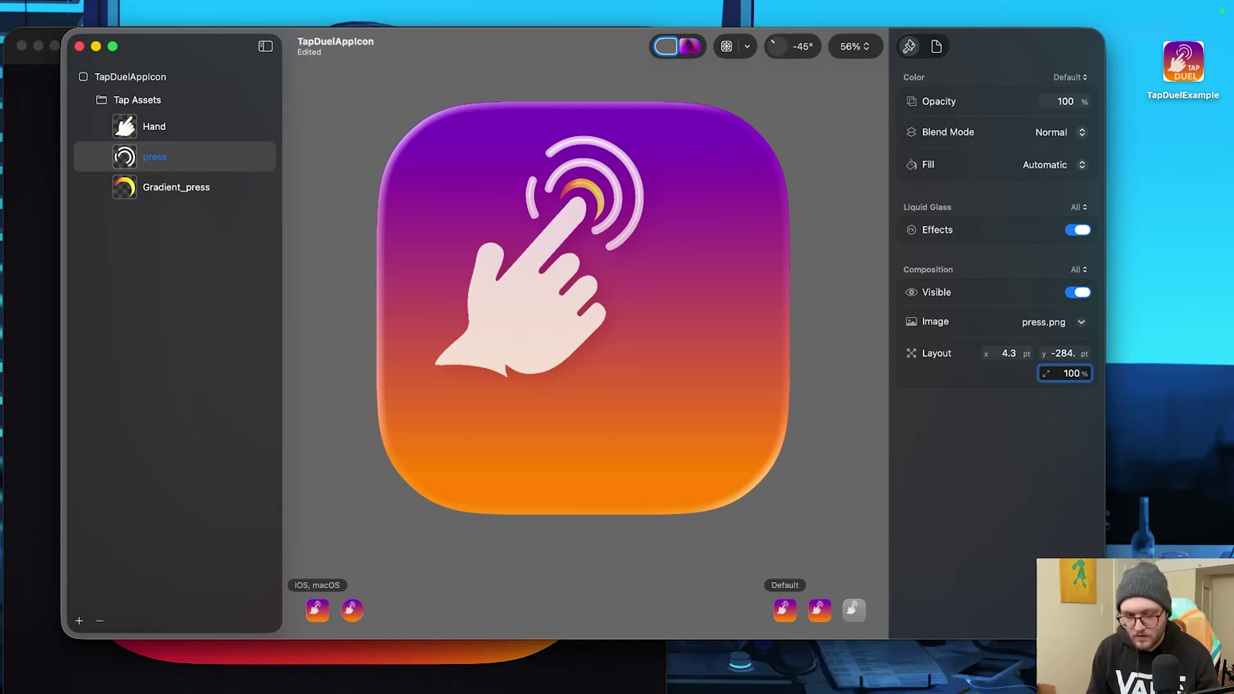
Step: Add the Tap and Duel images as new layers
key(super+Tab)
click(682, 428)
click(805, 307)
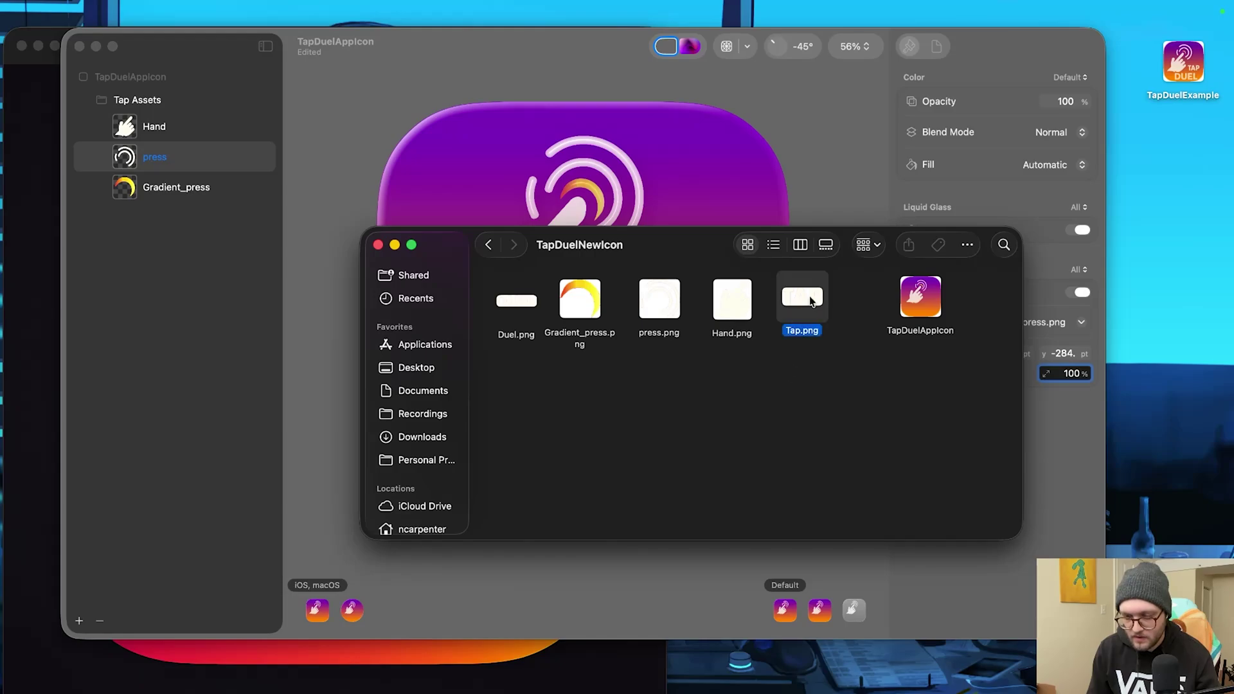
super+click(529, 304)
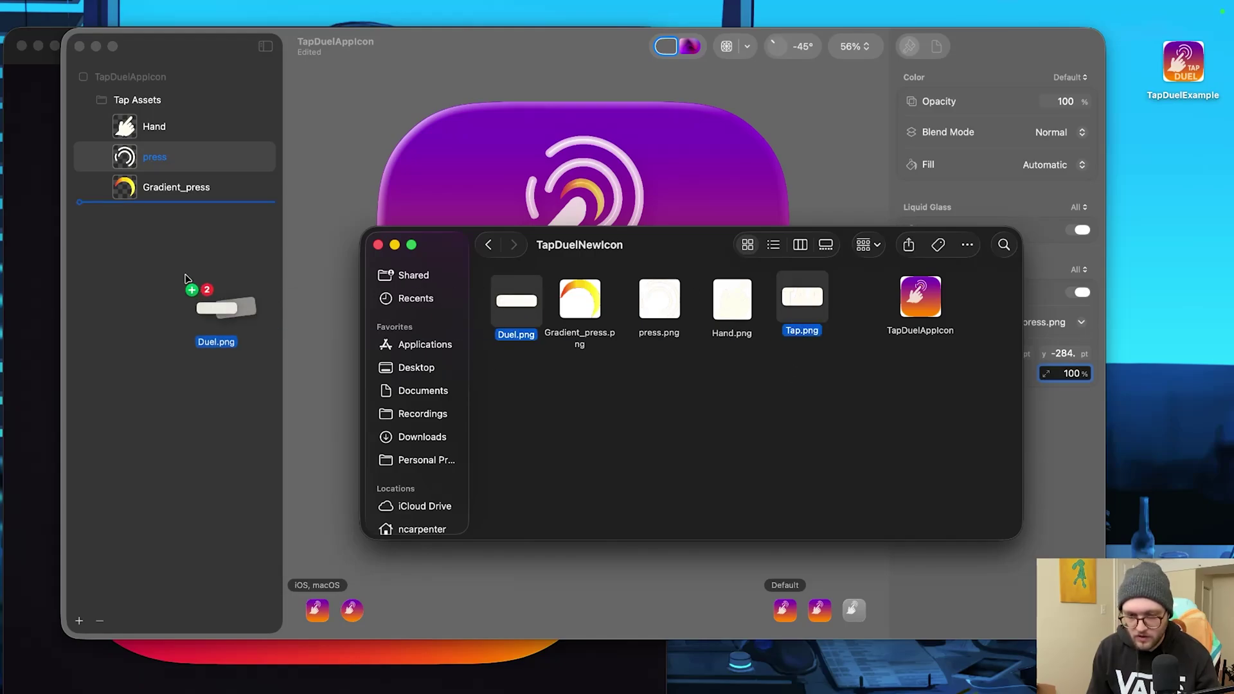
drag(530, 305, 187, 280)
click(215, 287)
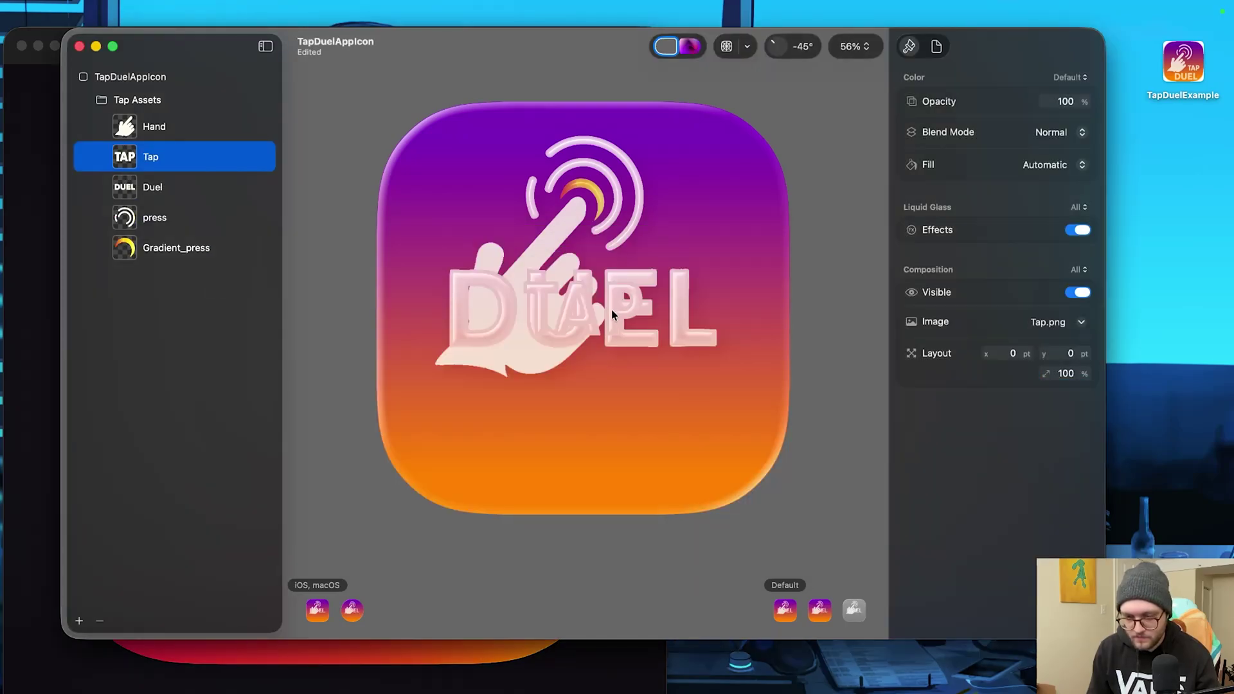
Step: Arrange the TAP text beside DUEL in the icon's lower right
mouse_move(587, 321)
mouse_down()
mouse_move(688, 359)
mouse_move(643, 413)
mouse_move(631, 337)
mouse_up()
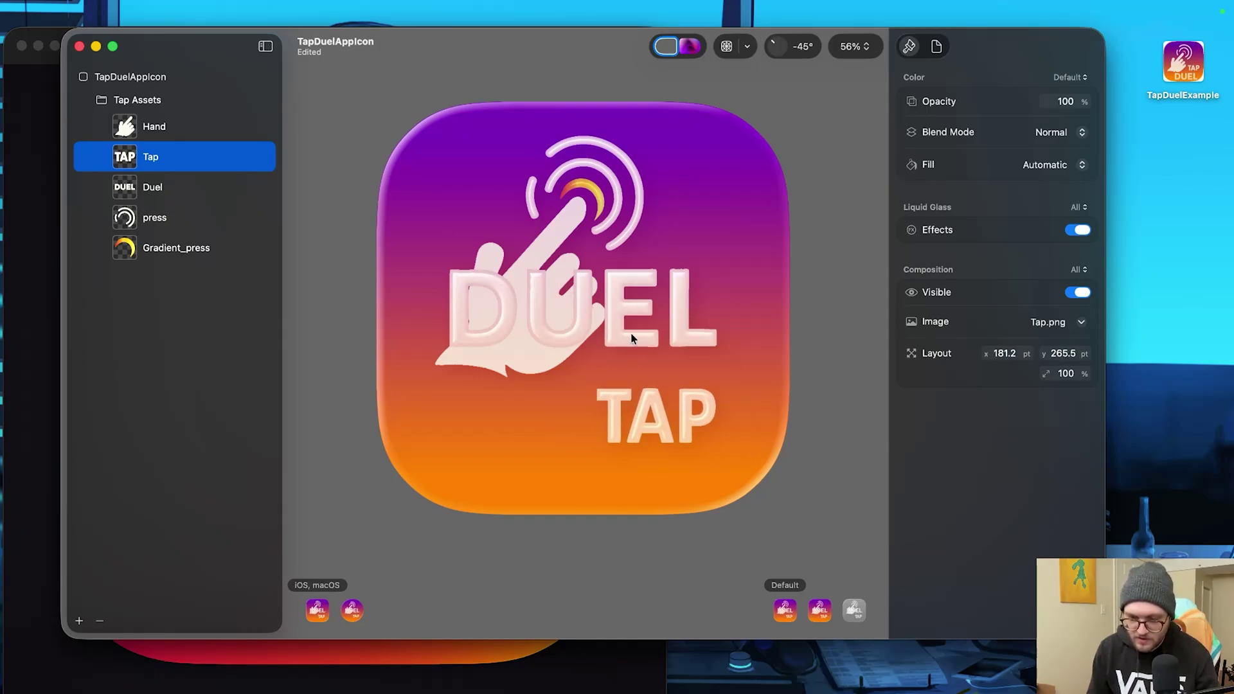
mouse_move(616, 350)
mouse_down()
mouse_move(608, 313)
mouse_move(584, 445)
mouse_move(598, 441)
mouse_up()
click(206, 192)
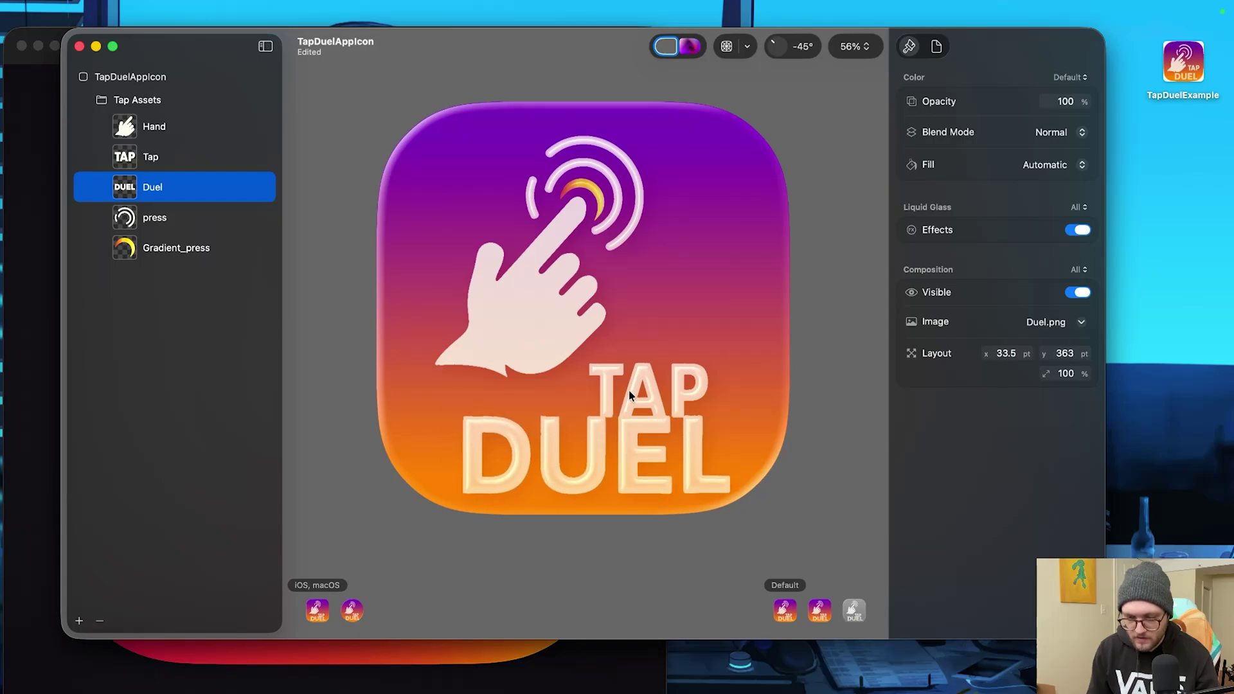
click(193, 156)
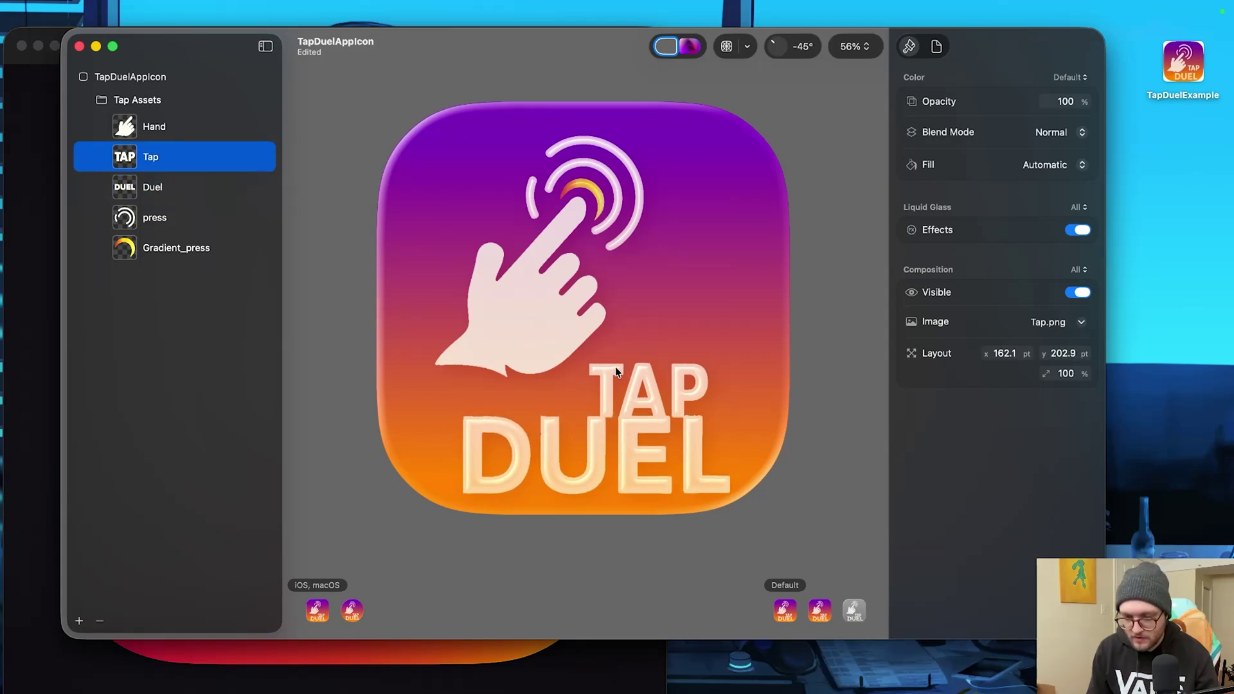
drag(629, 370, 642, 347)
Step: Scale TAP to 125% and shift TAP and DUEL slightly right
click(1065, 373)
text(125)
key(Return)
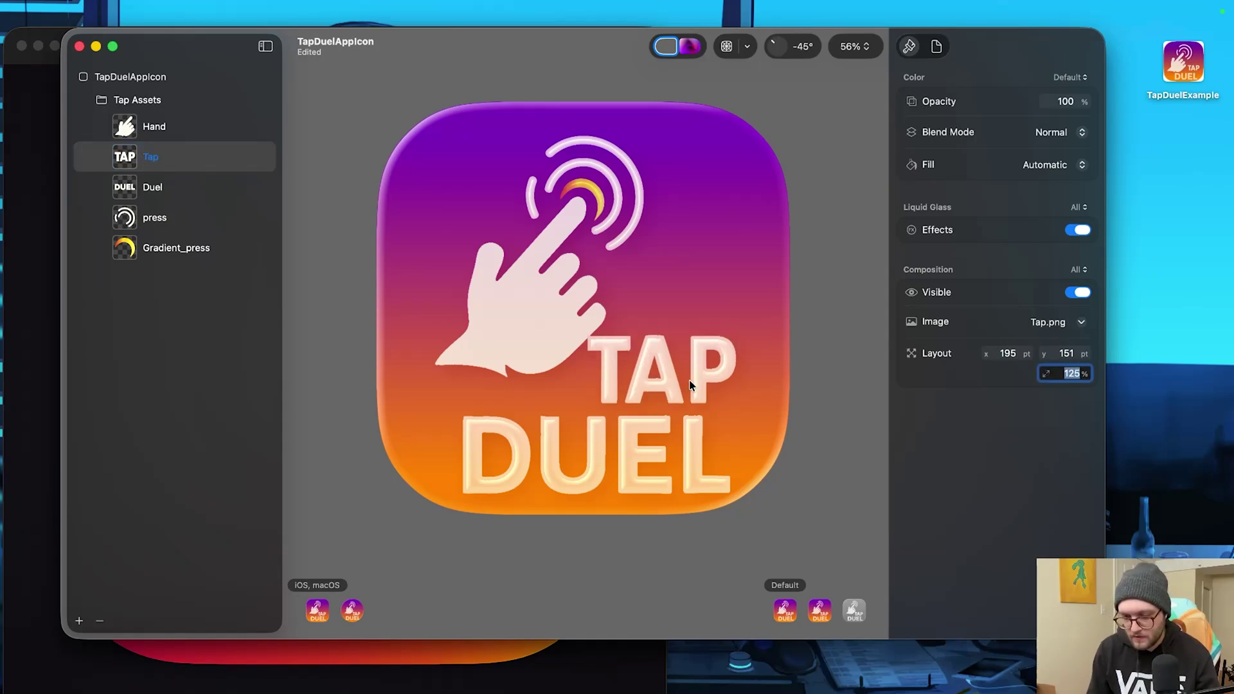
drag(690, 385, 691, 383)
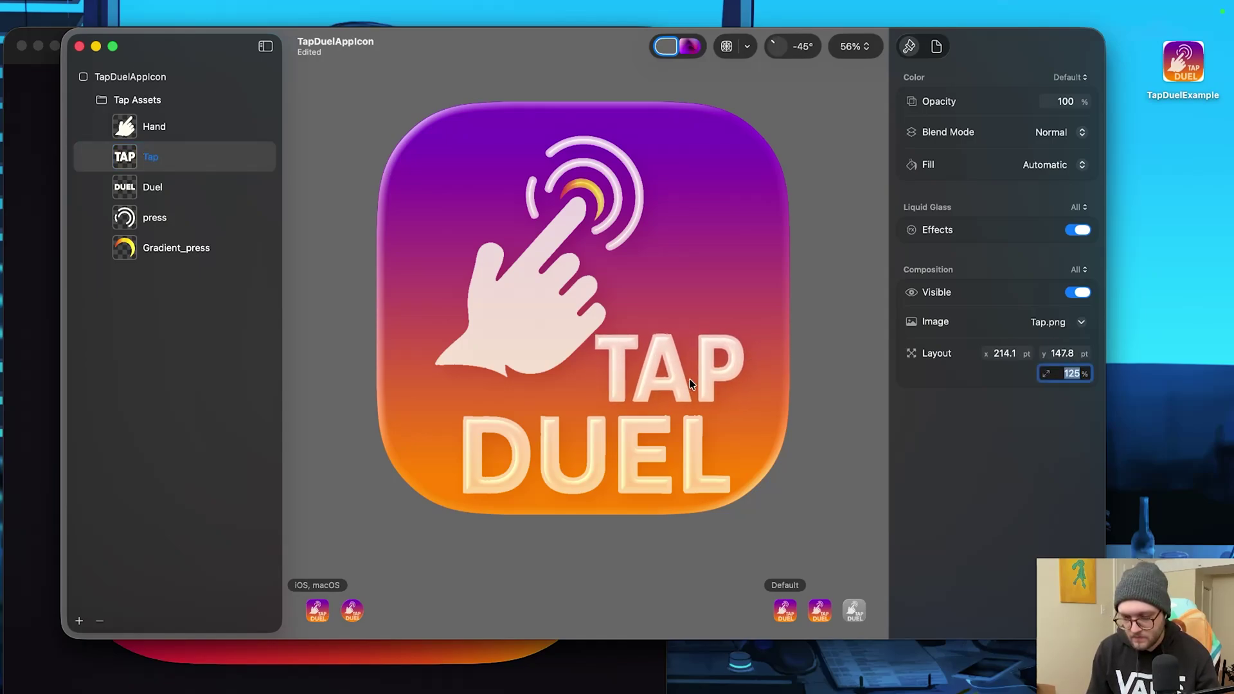
drag(642, 439, 645, 443)
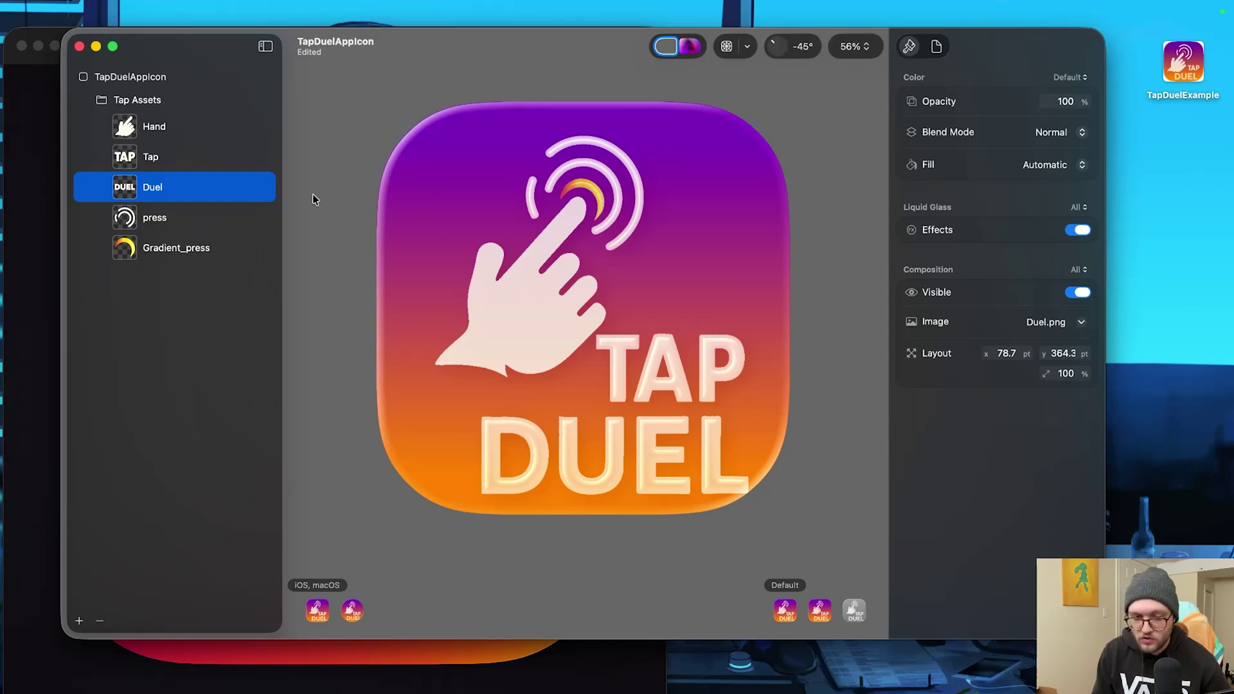
Step: Check DUEL and the watchOS preview, shift DUEL left under TAP, and save
click(262, 189)
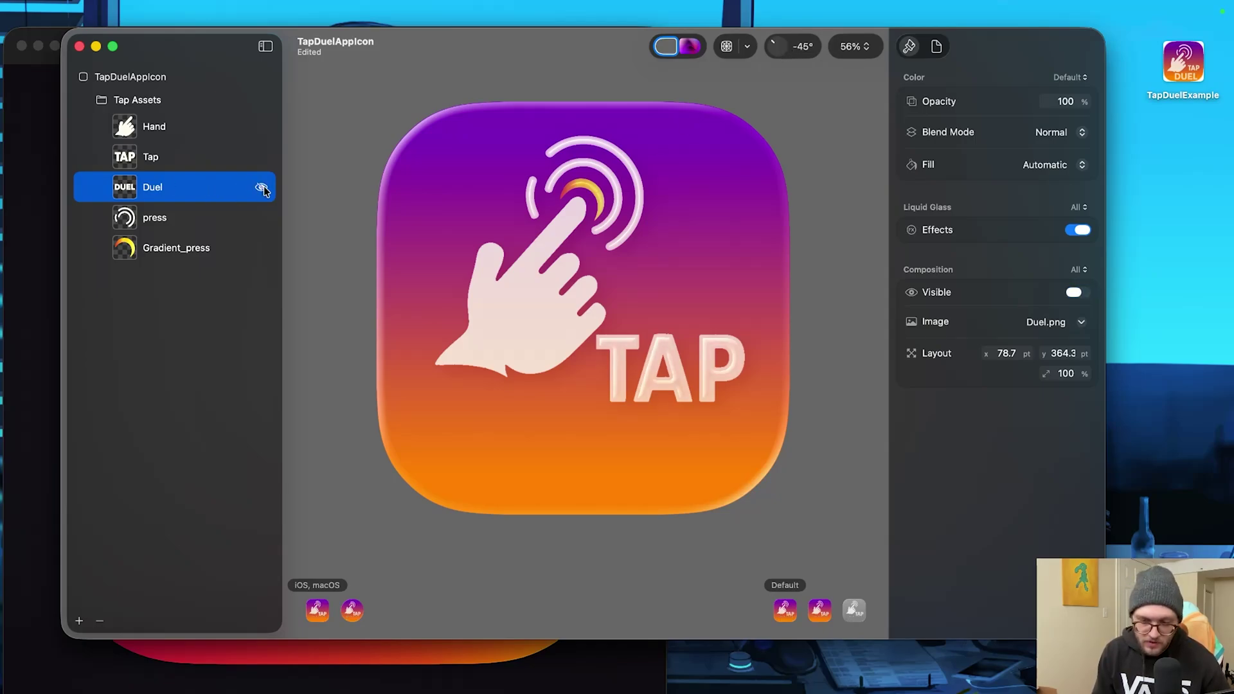
click(263, 189)
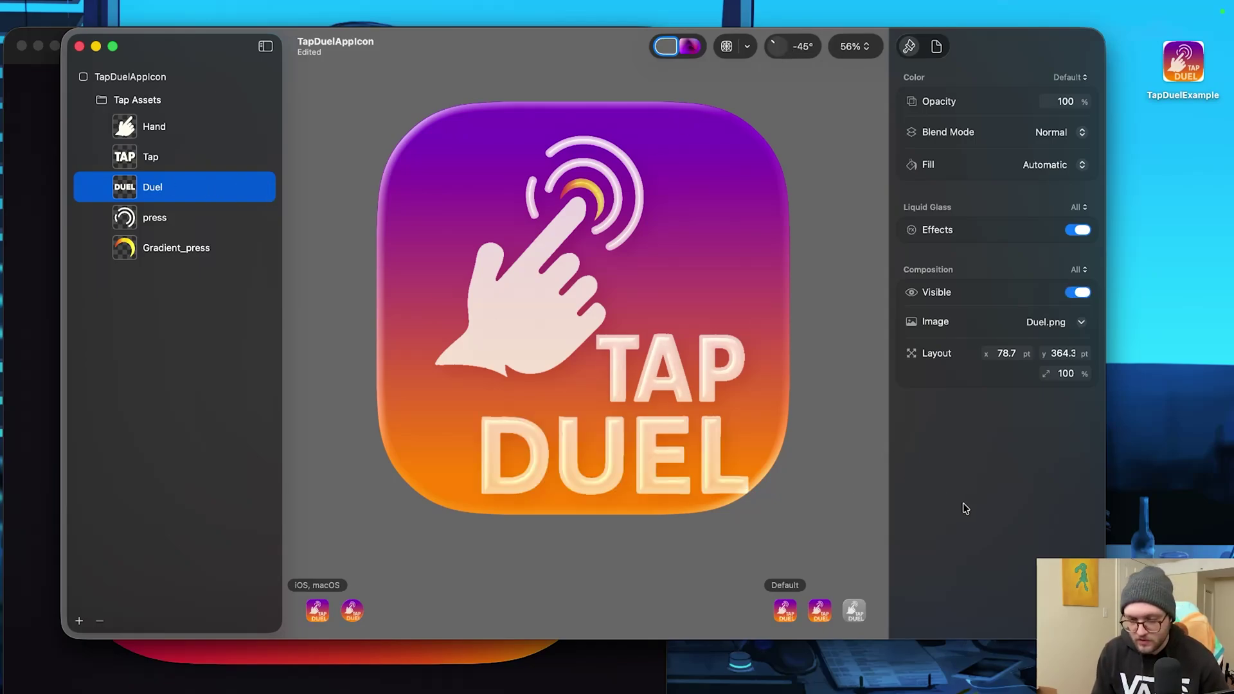
click(353, 610)
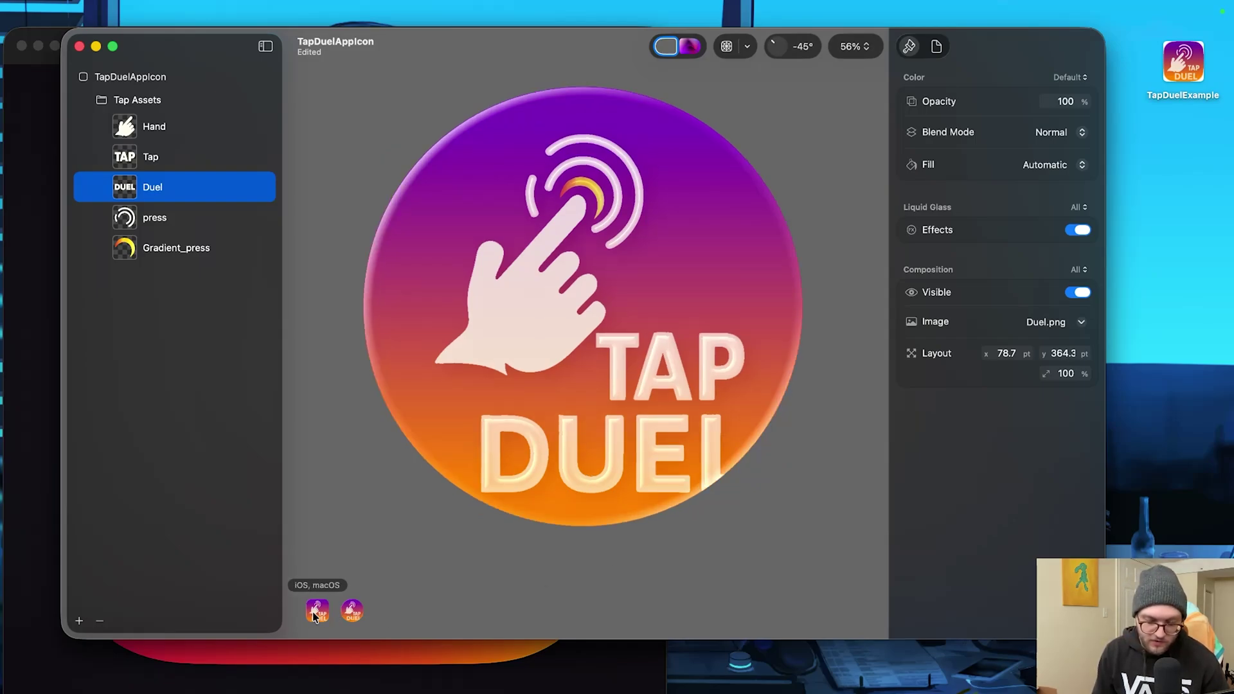
click(317, 611)
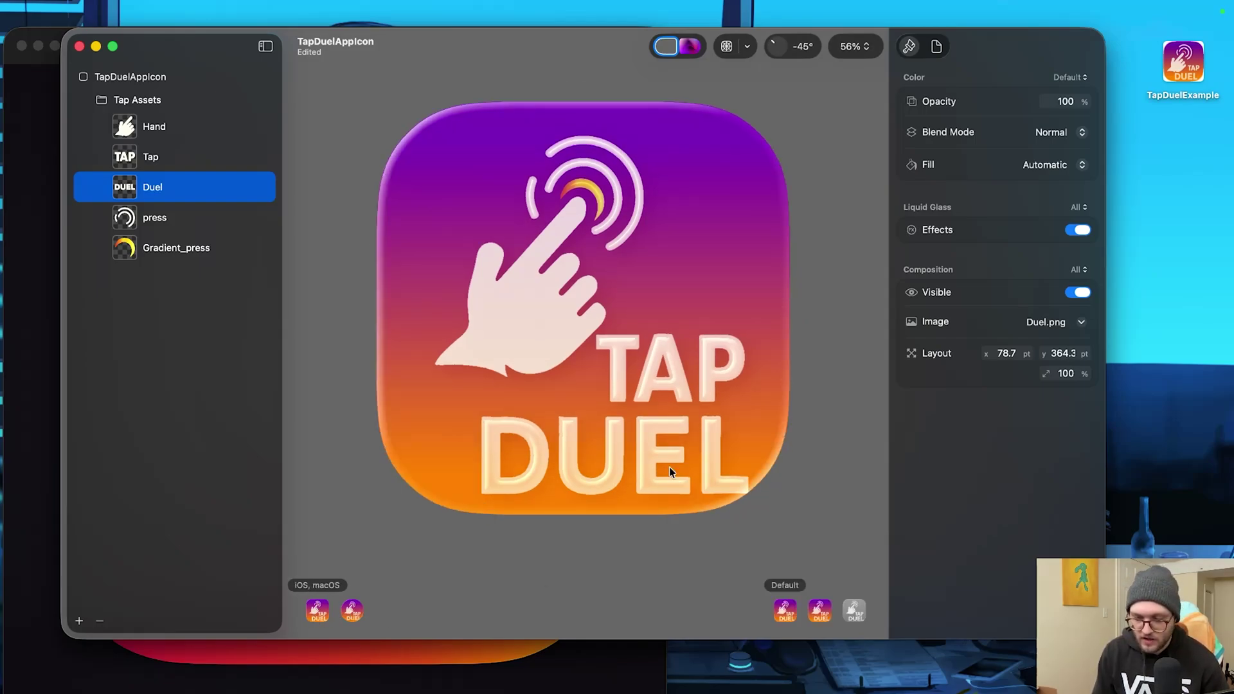
drag(611, 435, 588, 434)
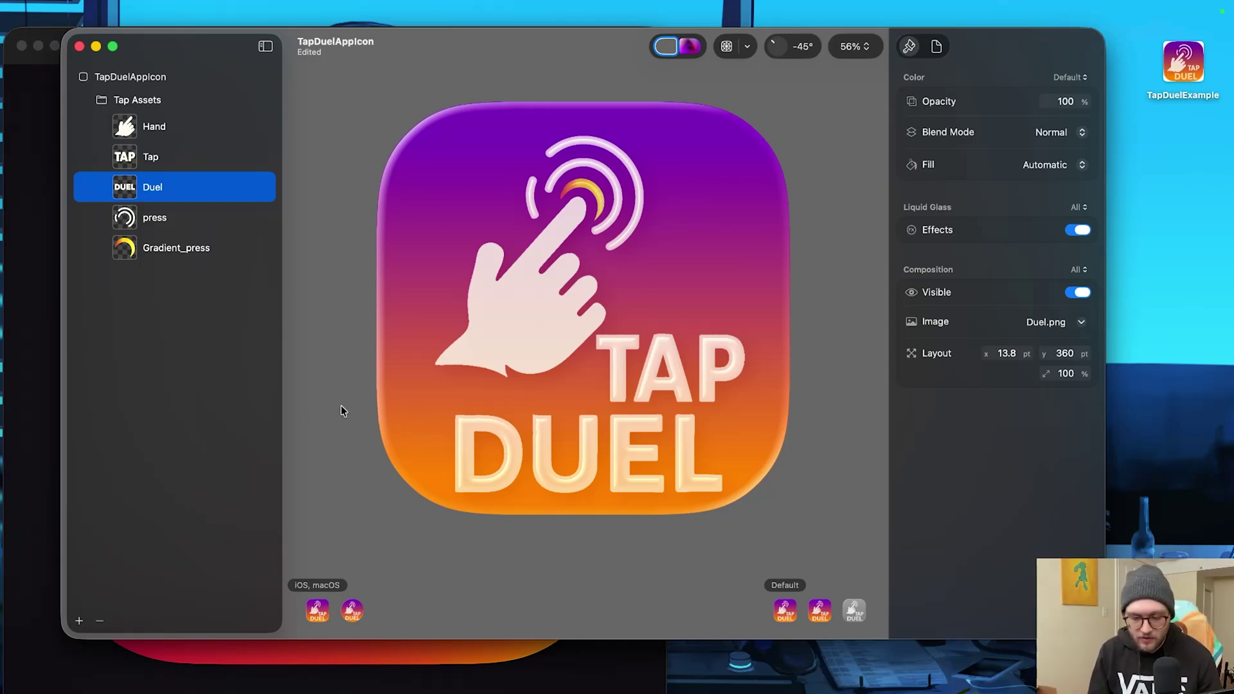
key(super+s)
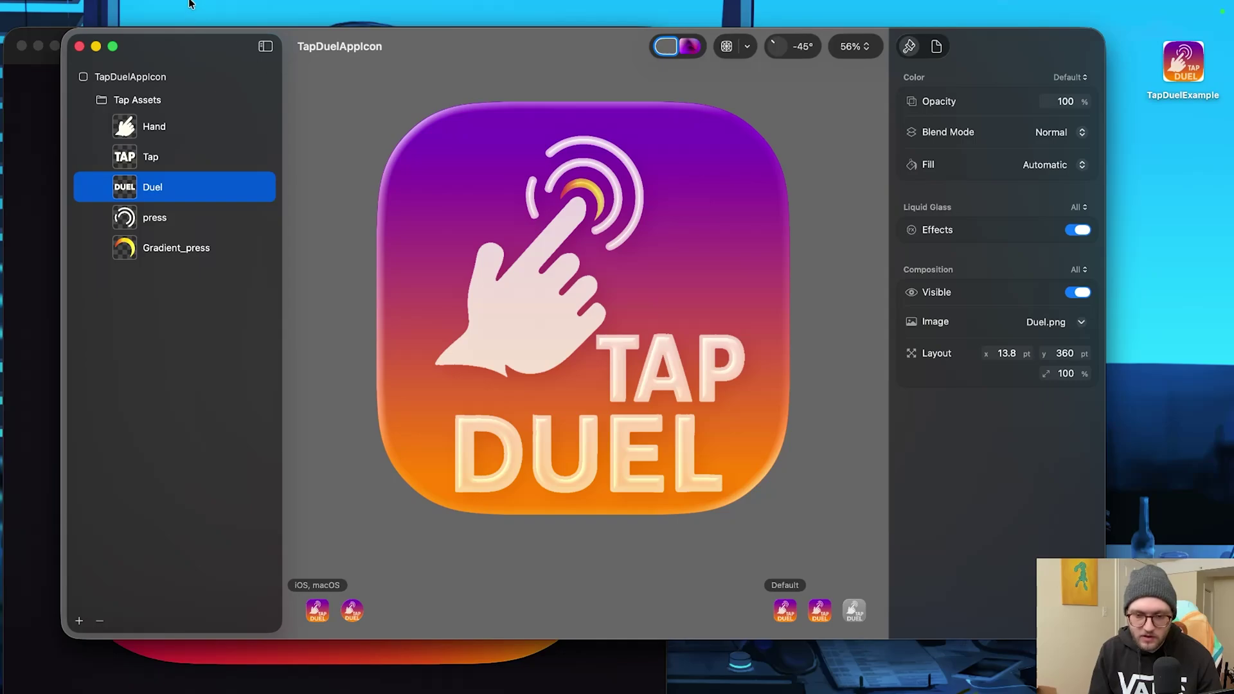
Step: Bring up the icon's export settings
mouse_move(189, 3)
click(131, 12)
mouse_move(128, 5)
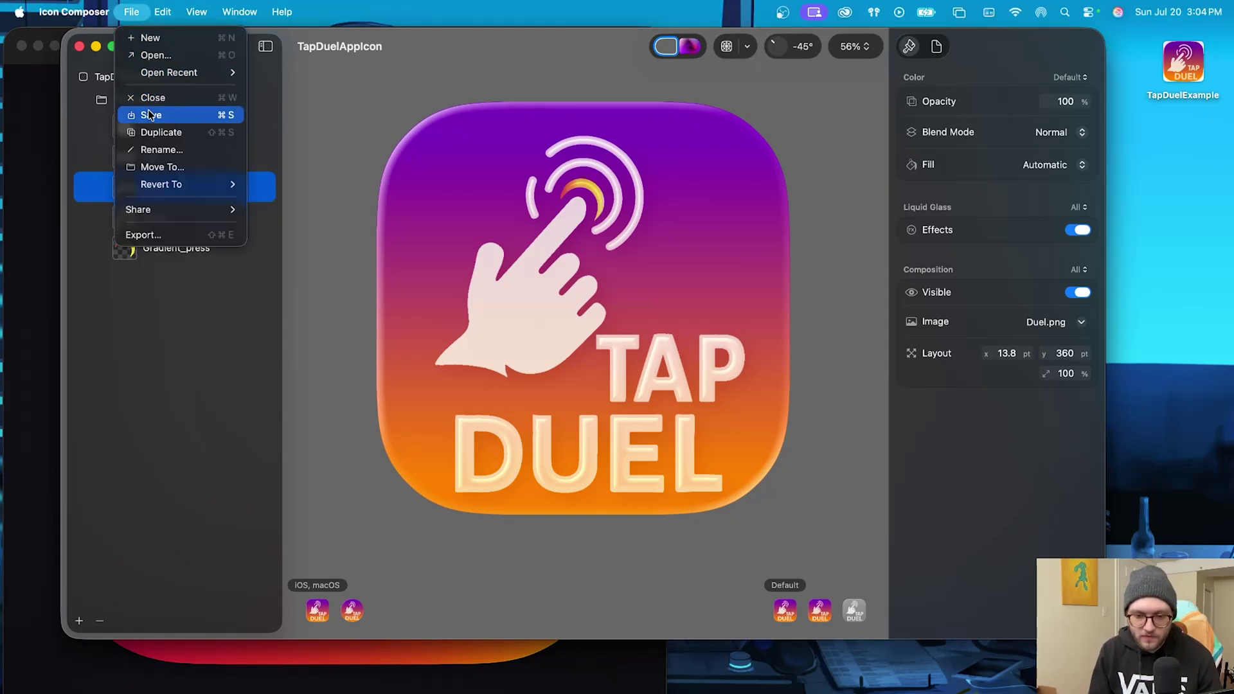
click(352, 115)
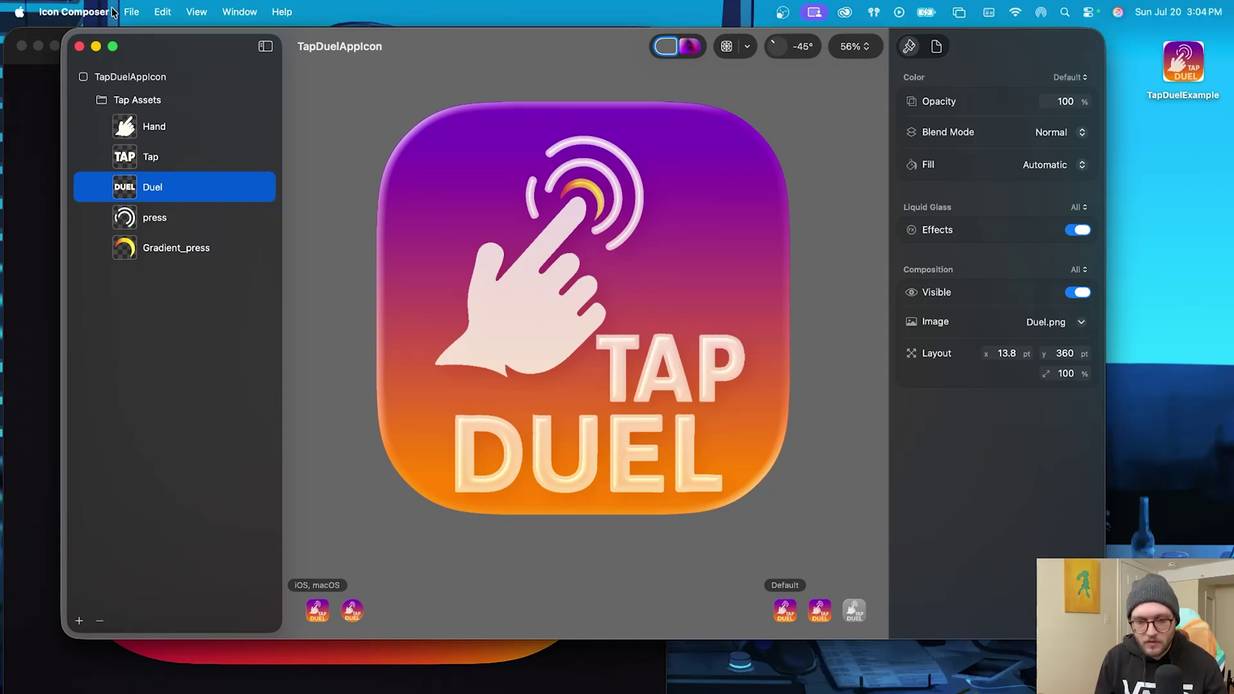
click(106, 11)
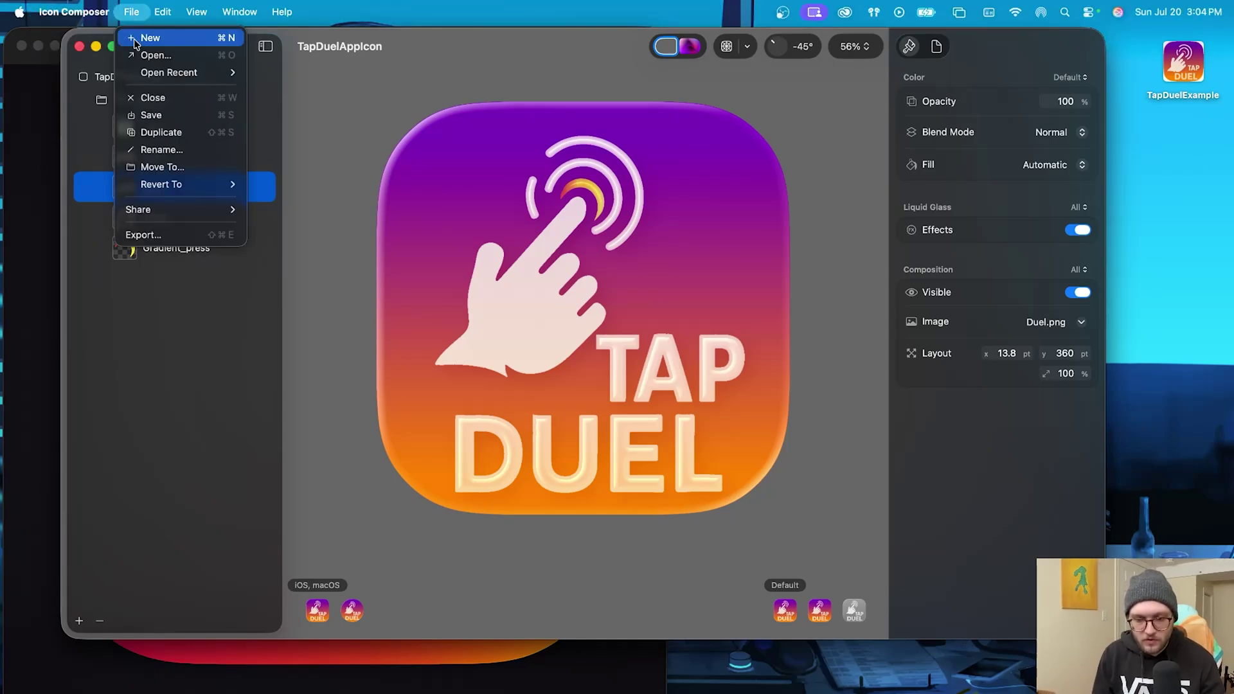
click(167, 237)
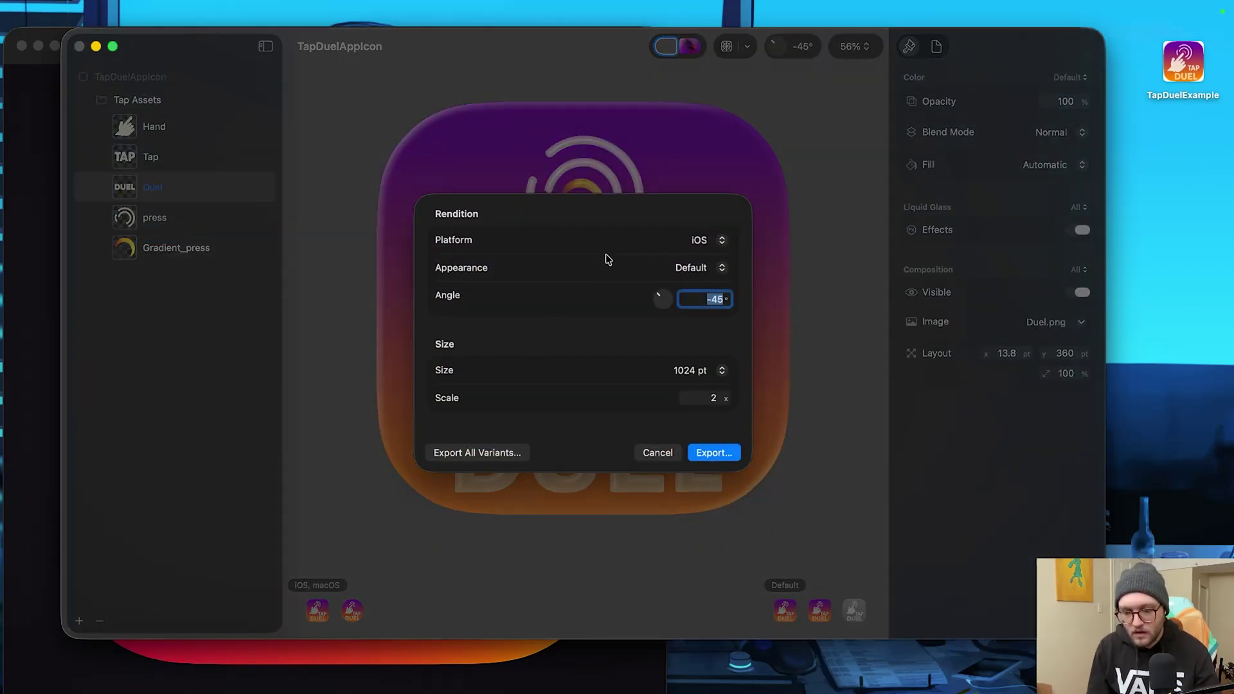
Step: Keep iOS and Default appearance, and export all icon variants
click(709, 239)
click(622, 336)
click(698, 274)
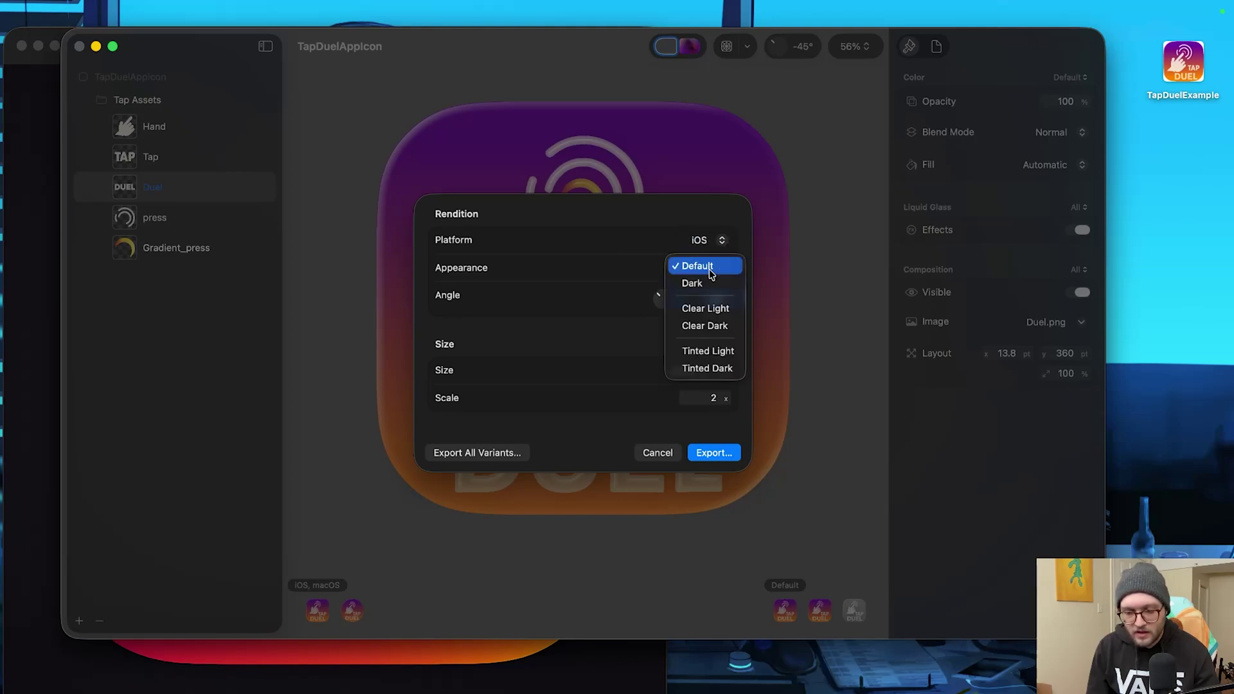
click(607, 339)
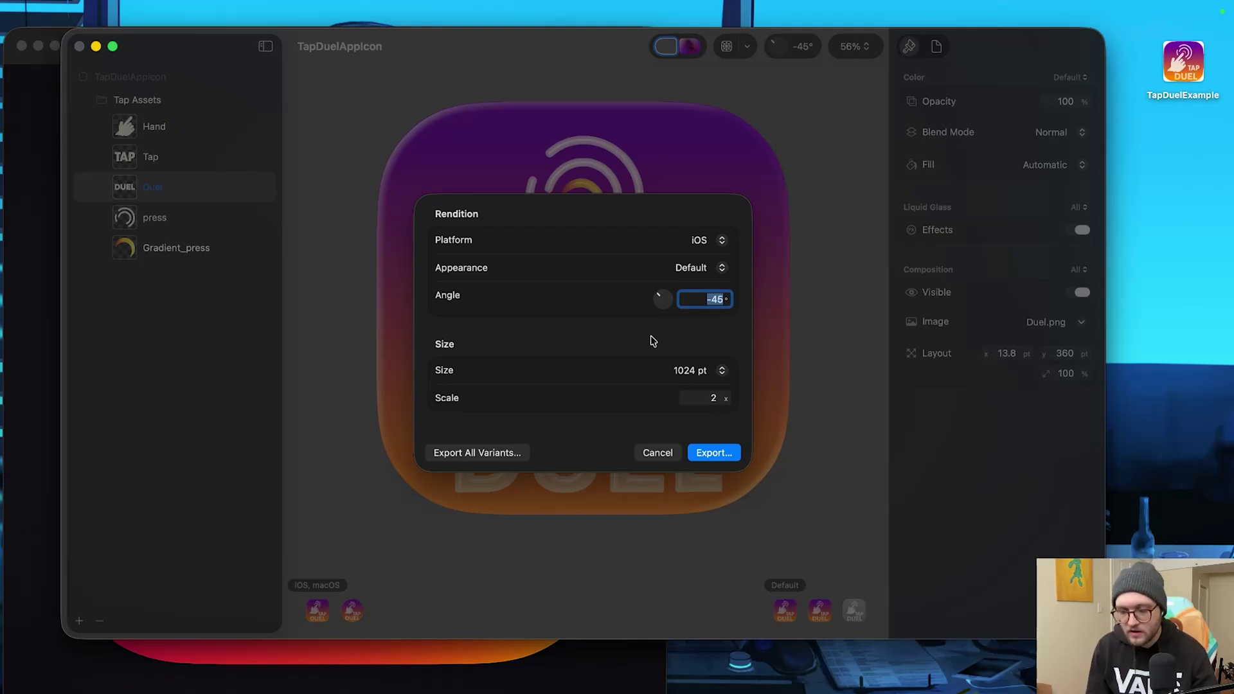
click(512, 453)
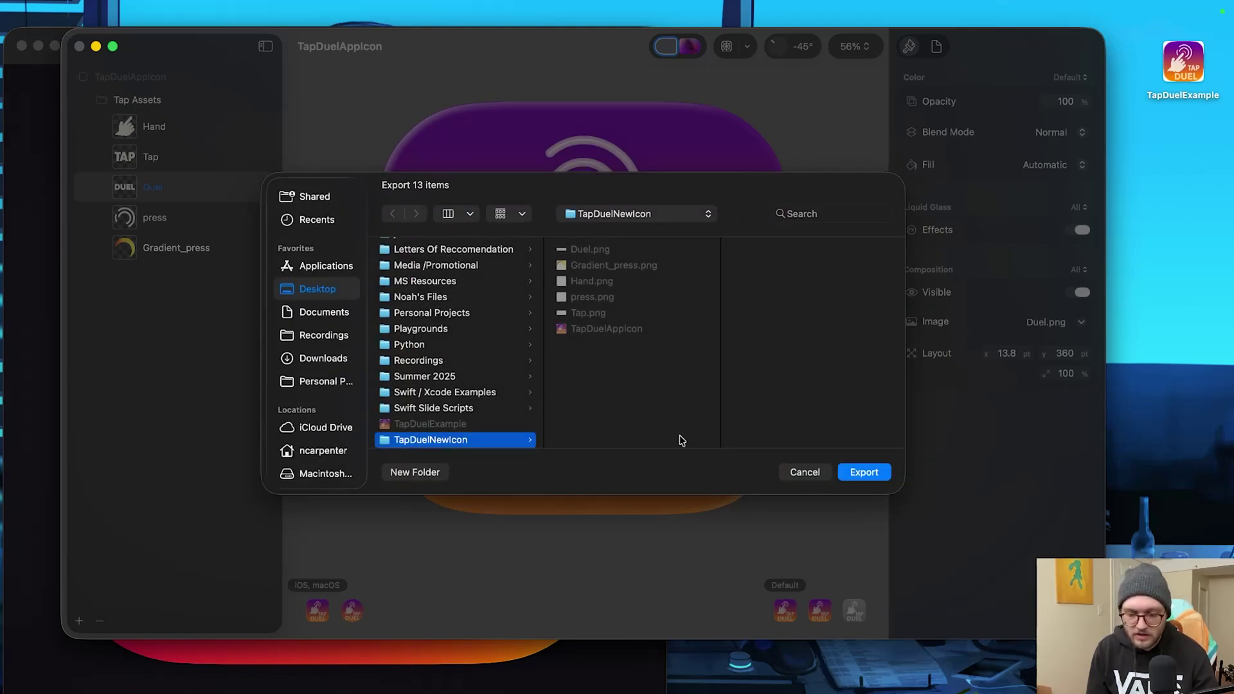
Step: Export the variants into TapDuelNewIcon and inspect a grey macOS PNG
click(868, 476)
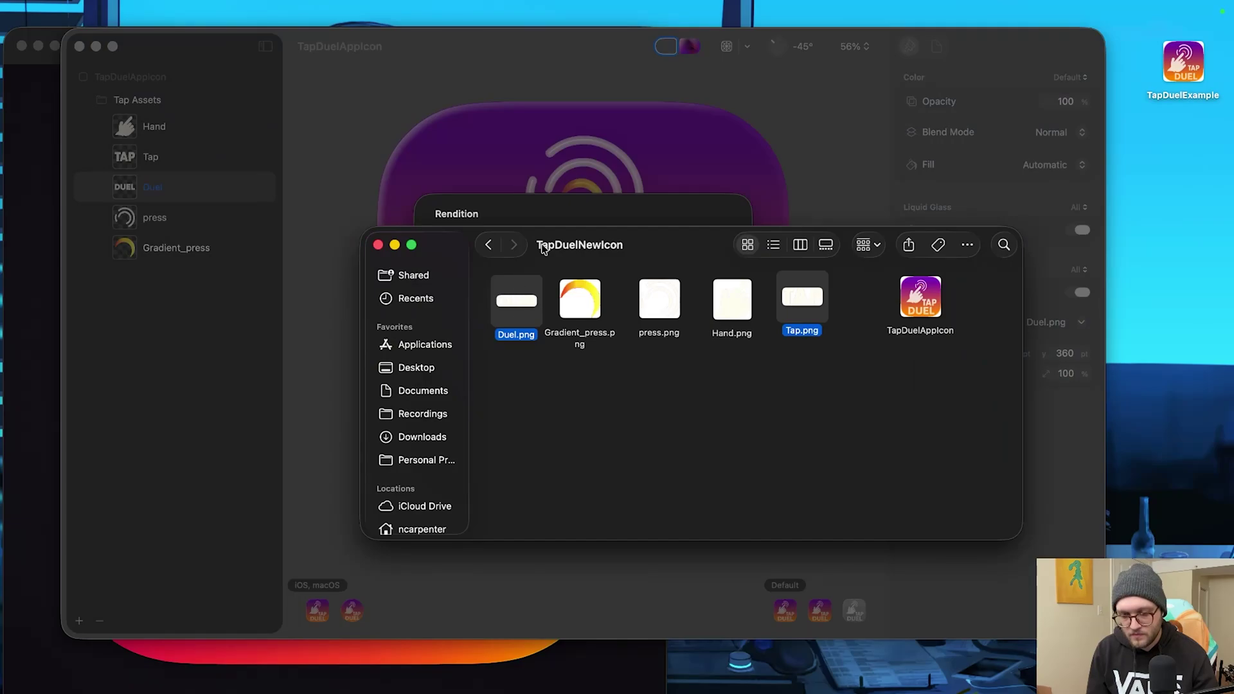
click(591, 204)
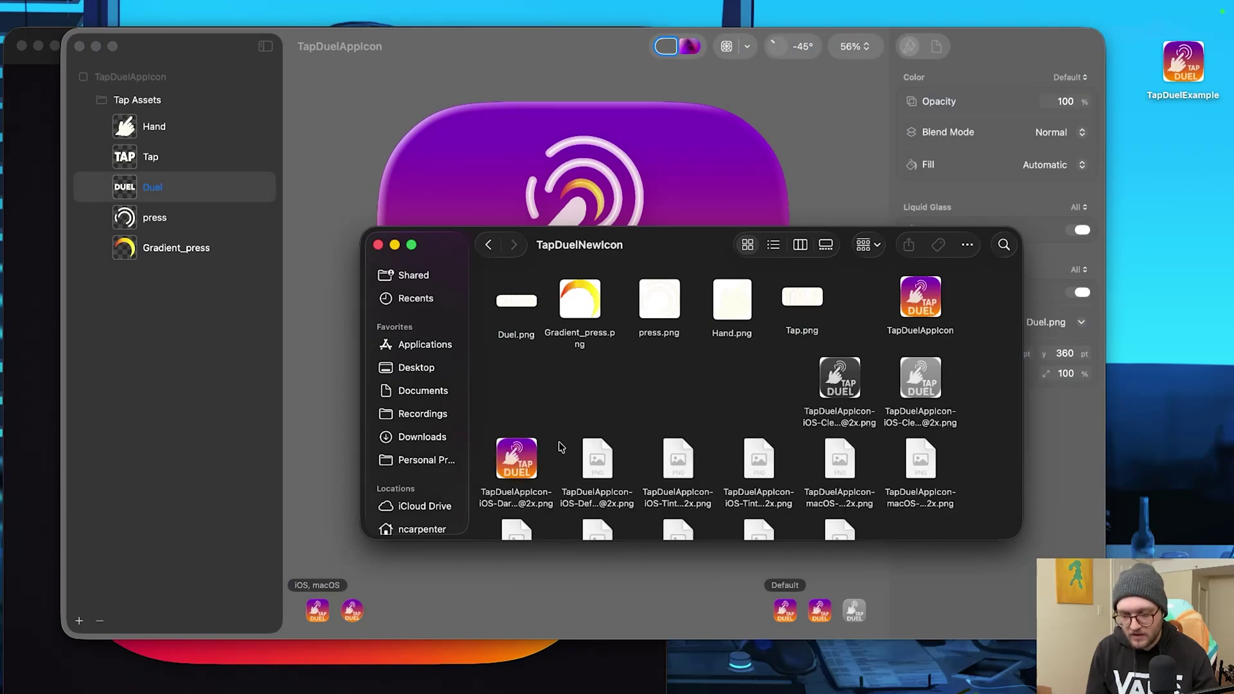
scroll(560, 449, down, 2)
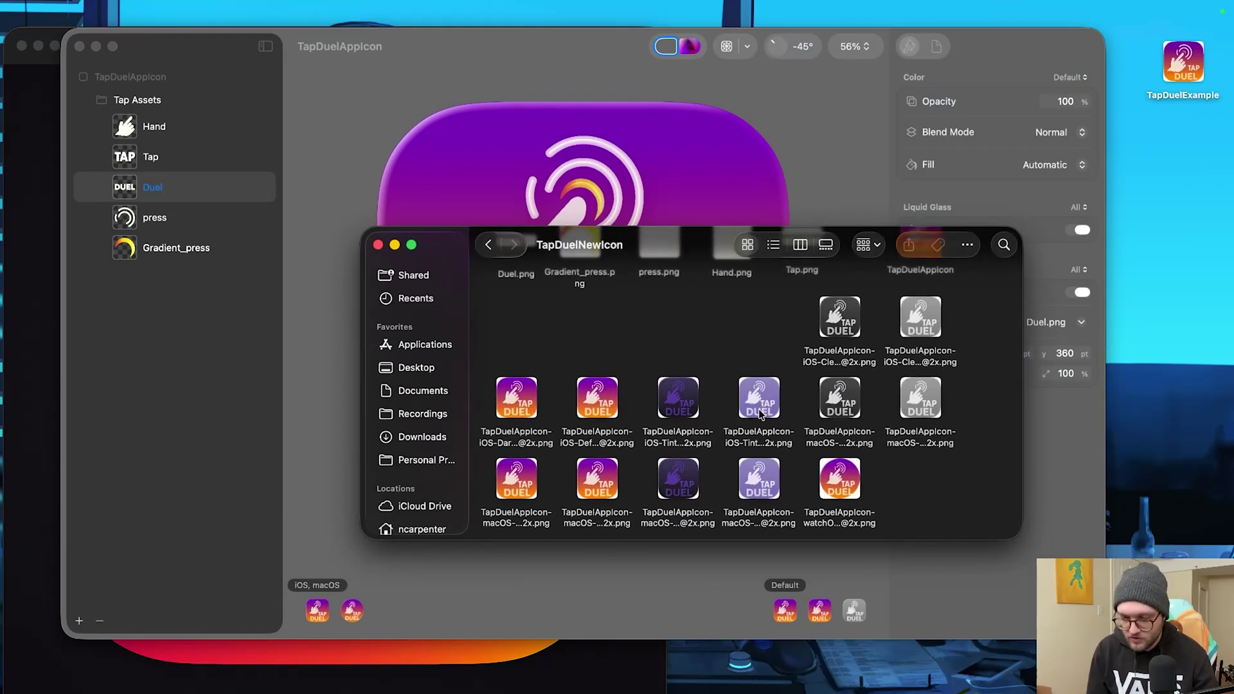
click(921, 400)
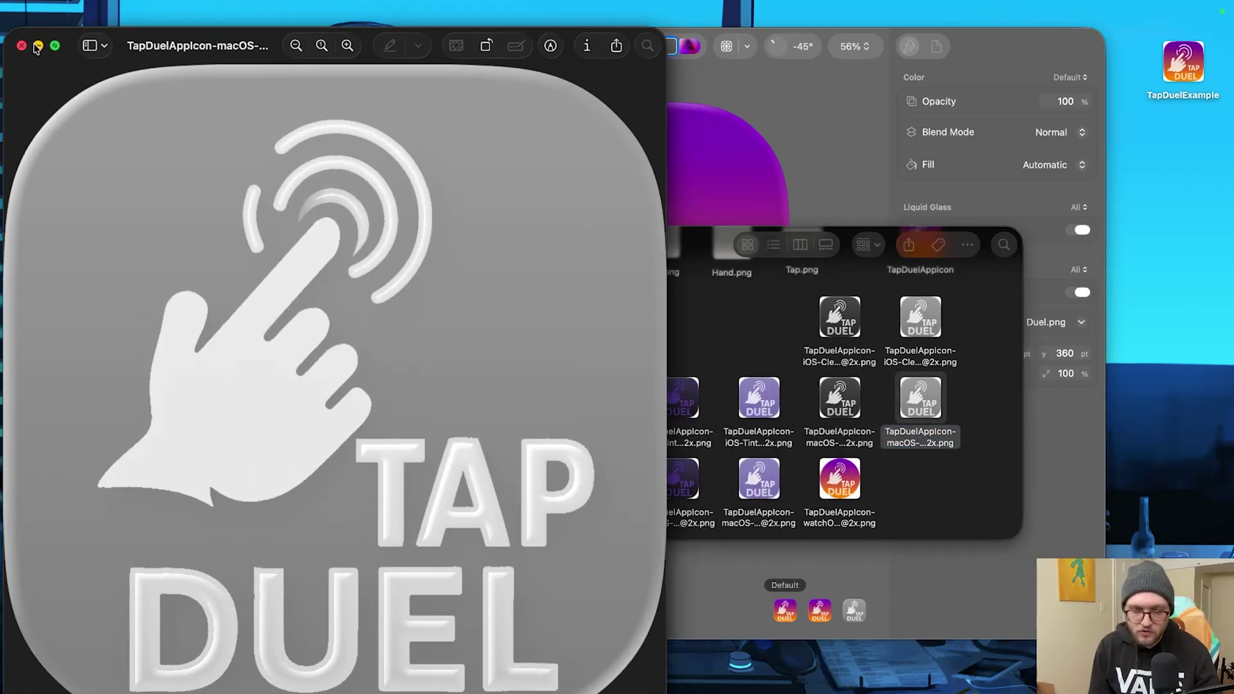
click(32, 46)
click(32, 45)
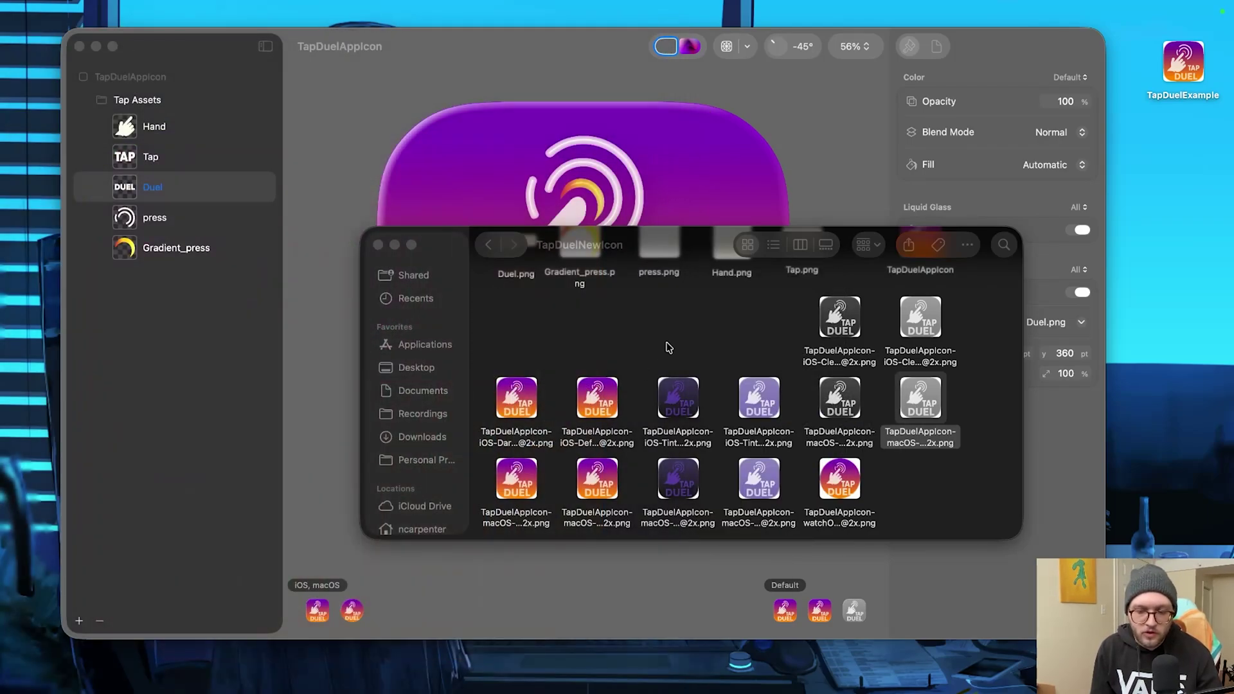
Step: Preview the iOS default variant PNG, then close it
click(666, 348)
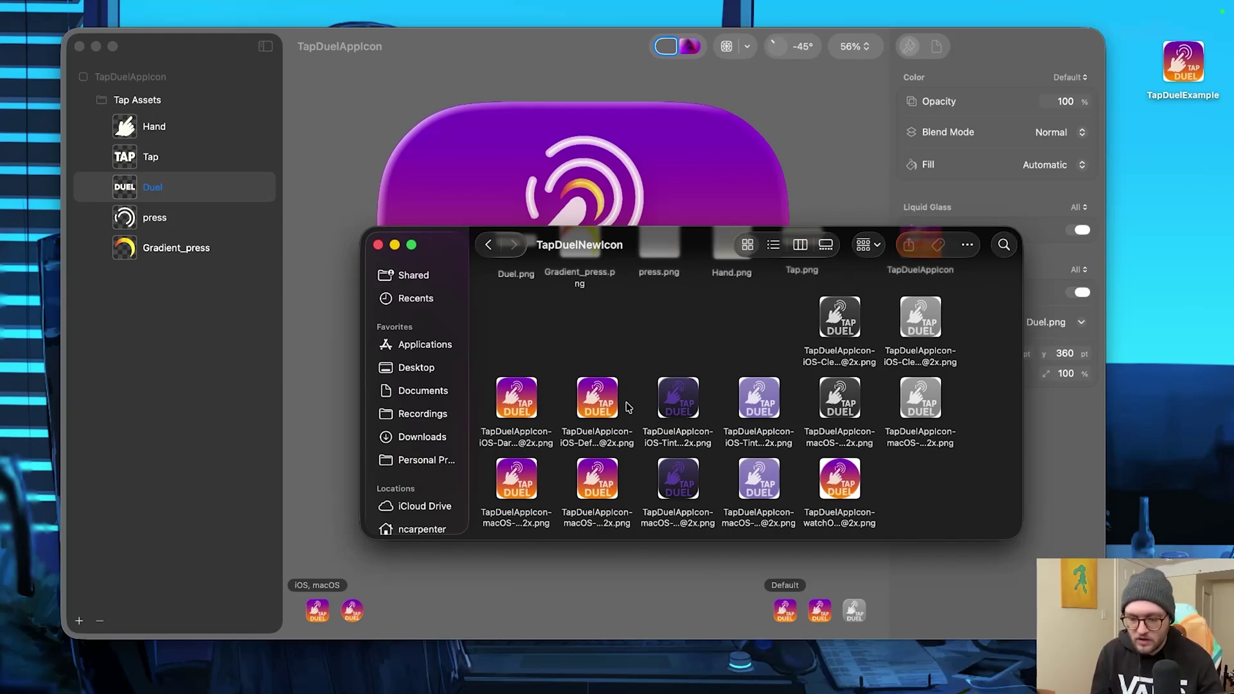
double_click(581, 410)
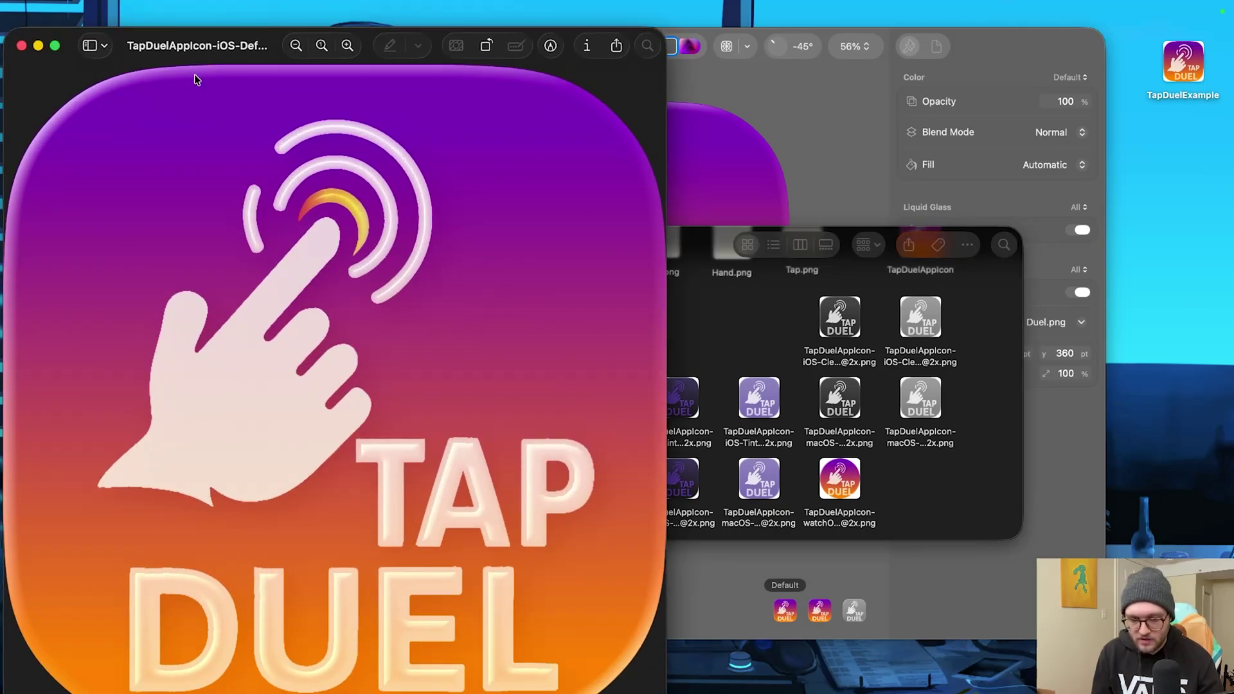
click(20, 46)
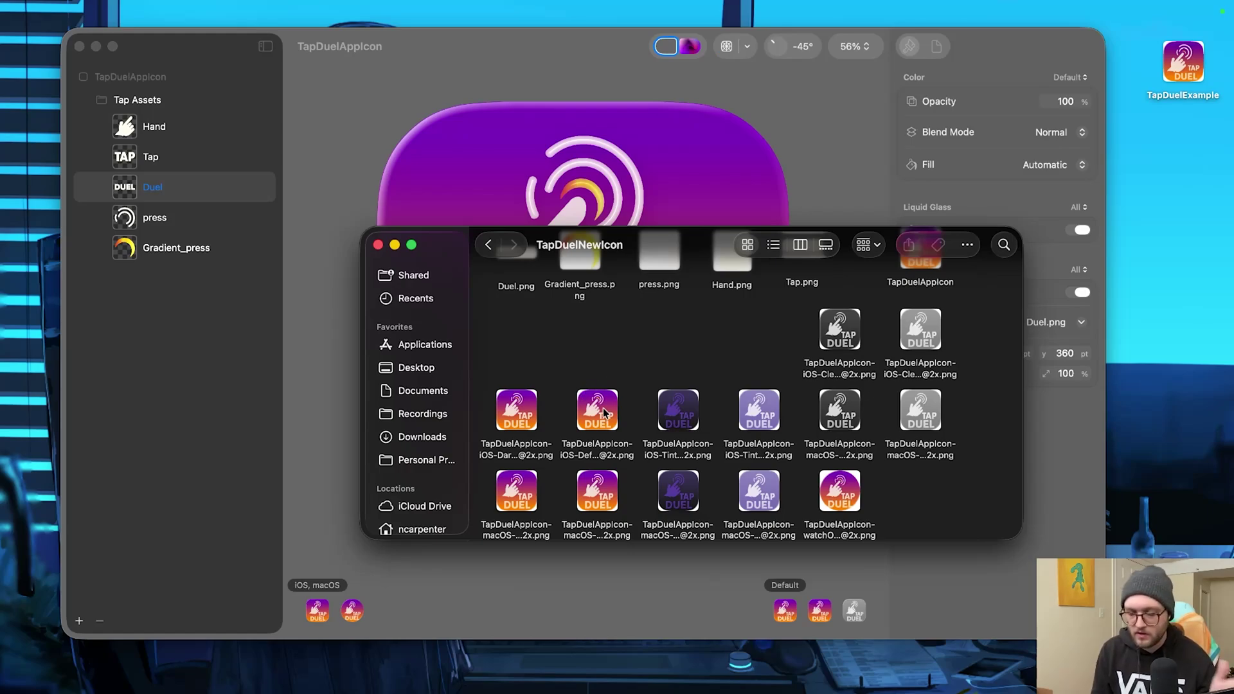
scroll(923, 311, up, 2)
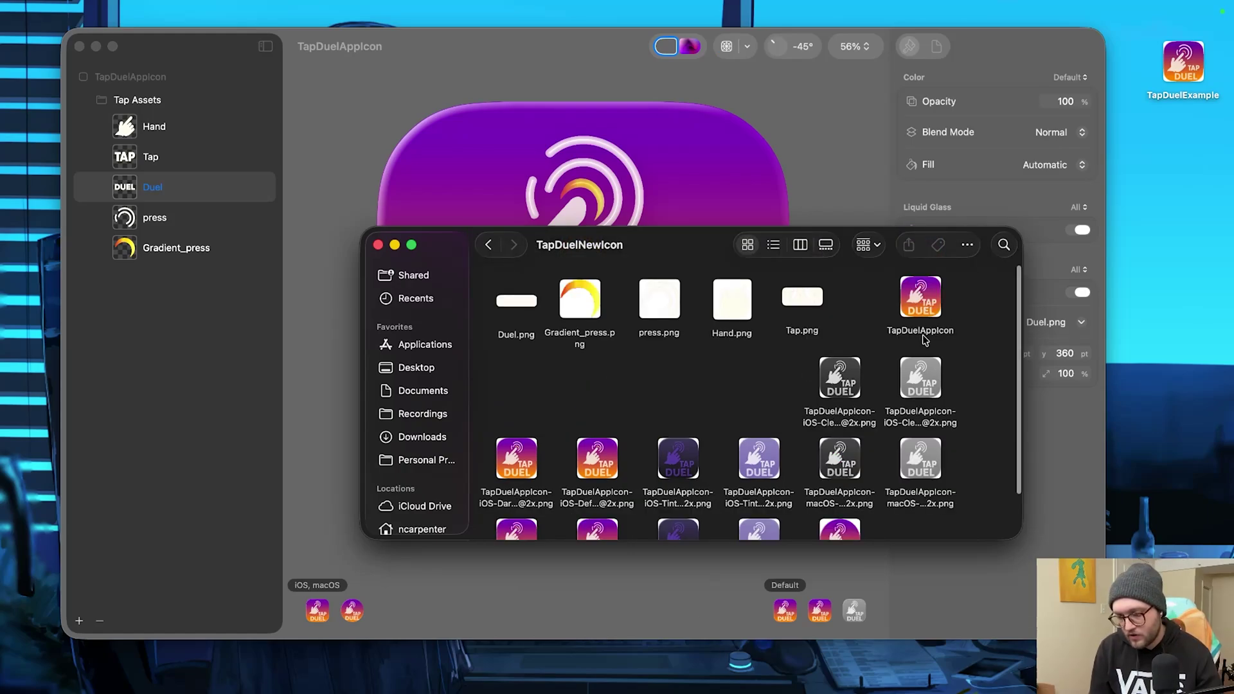
Step: Review TapDuelAppIcon's Get Info kind and size, then close the Info window
click(923, 311)
right_click(921, 307)
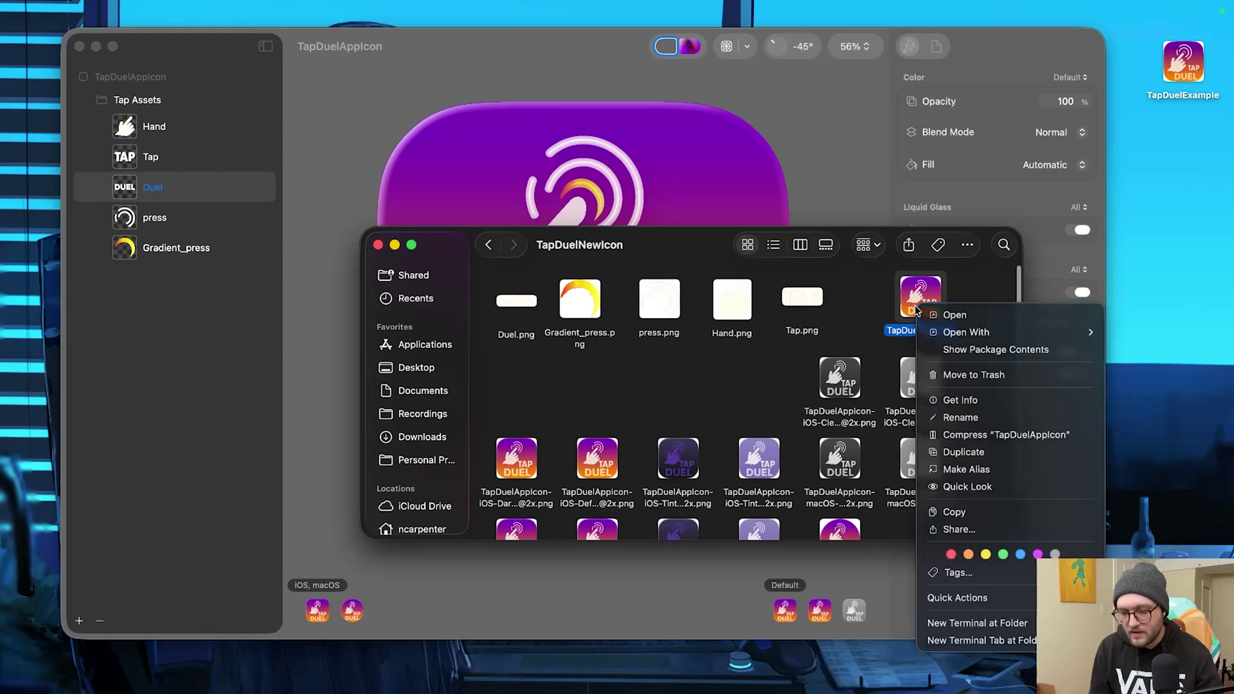
click(959, 401)
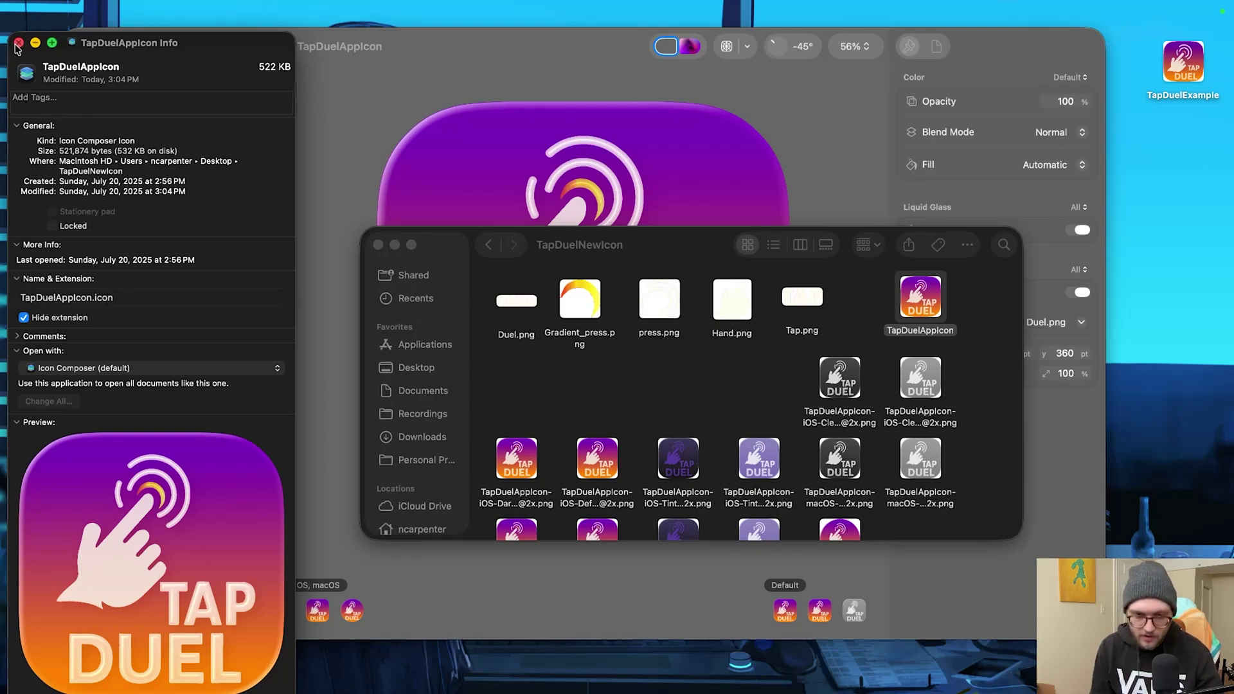
click(18, 43)
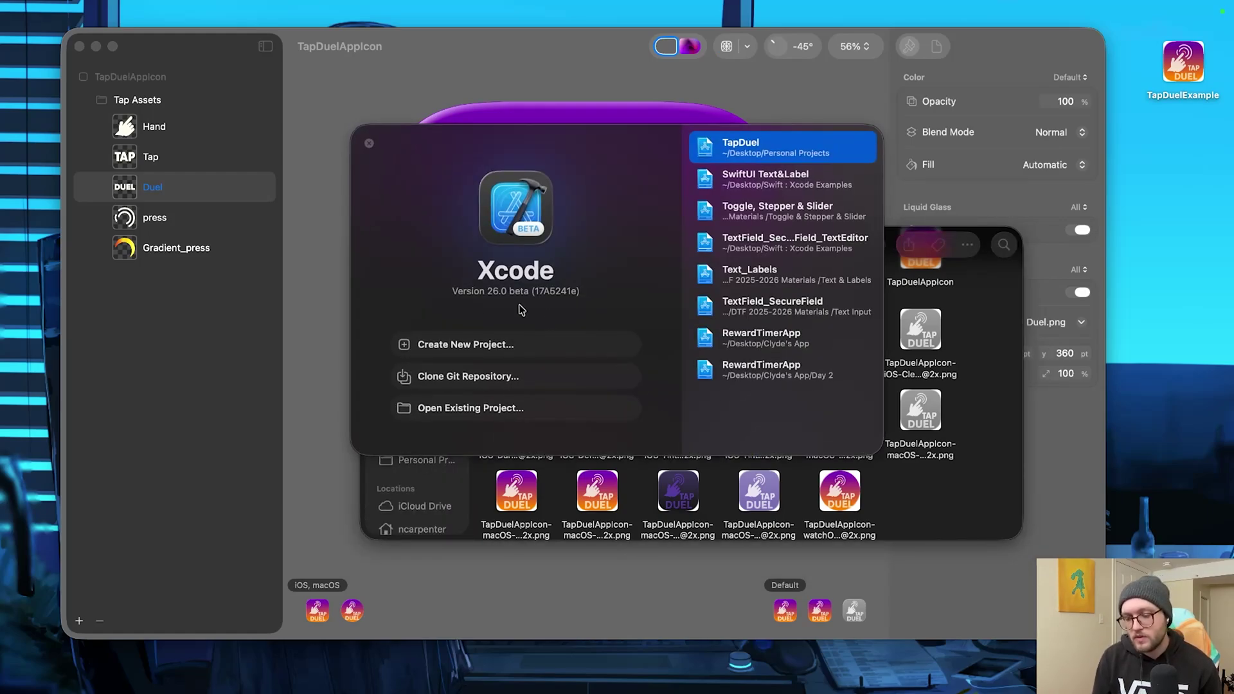
Step: Open TapDuel, view its AppIcon asset, and select TapDuelAppIcon in Finder
double_click(749, 148)
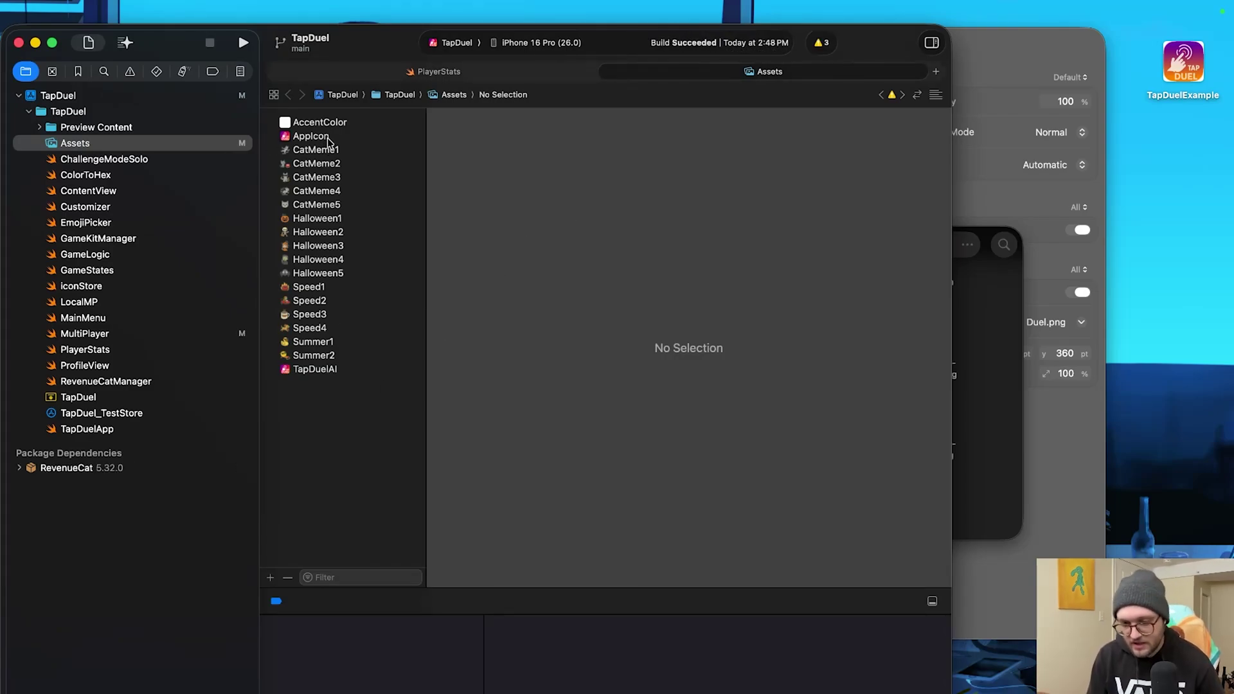
click(319, 138)
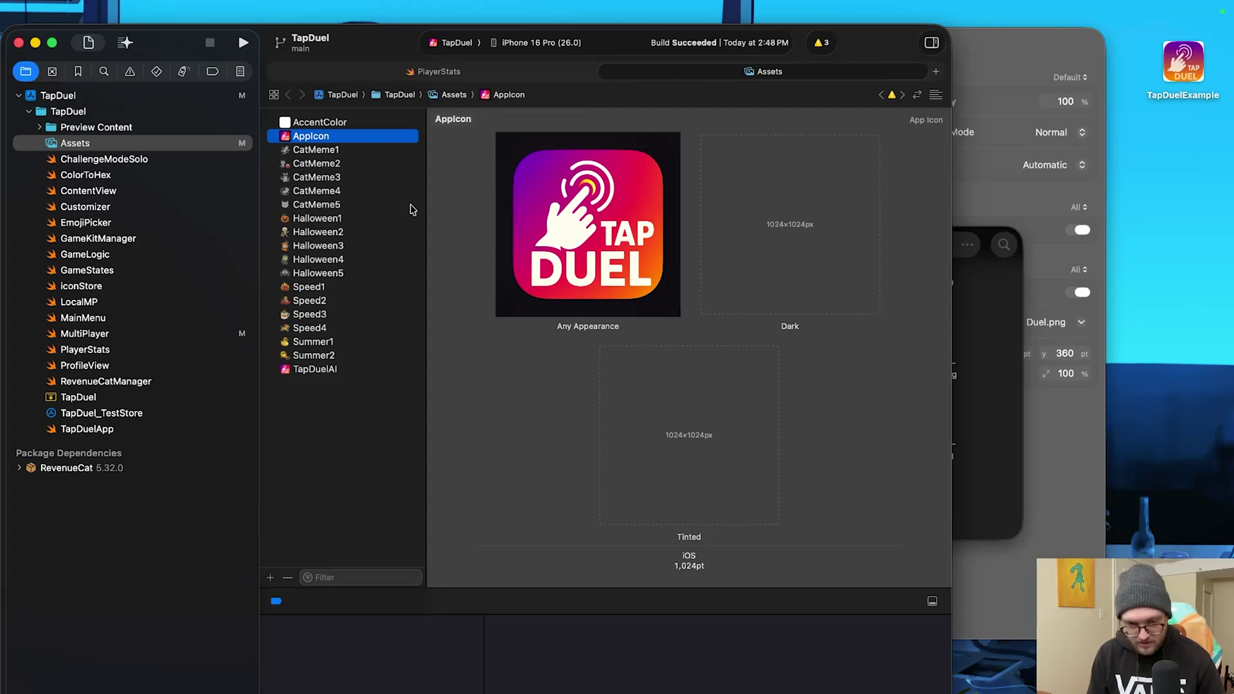
key(super+Tab)
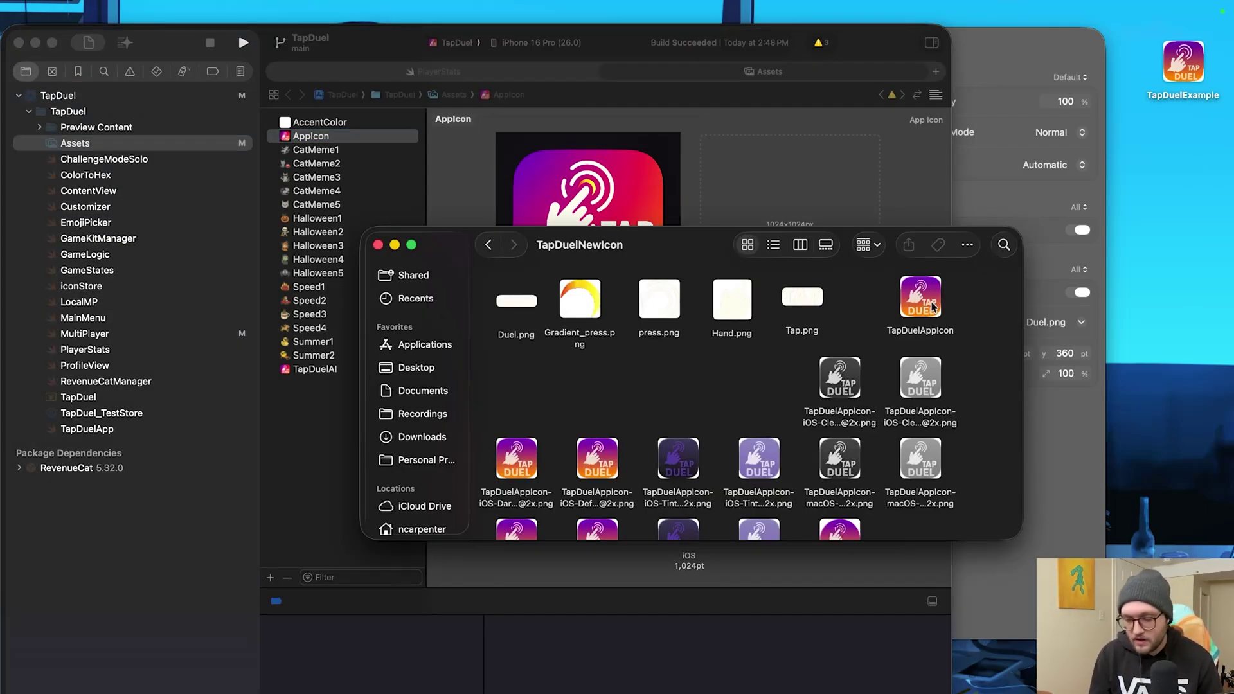
click(931, 311)
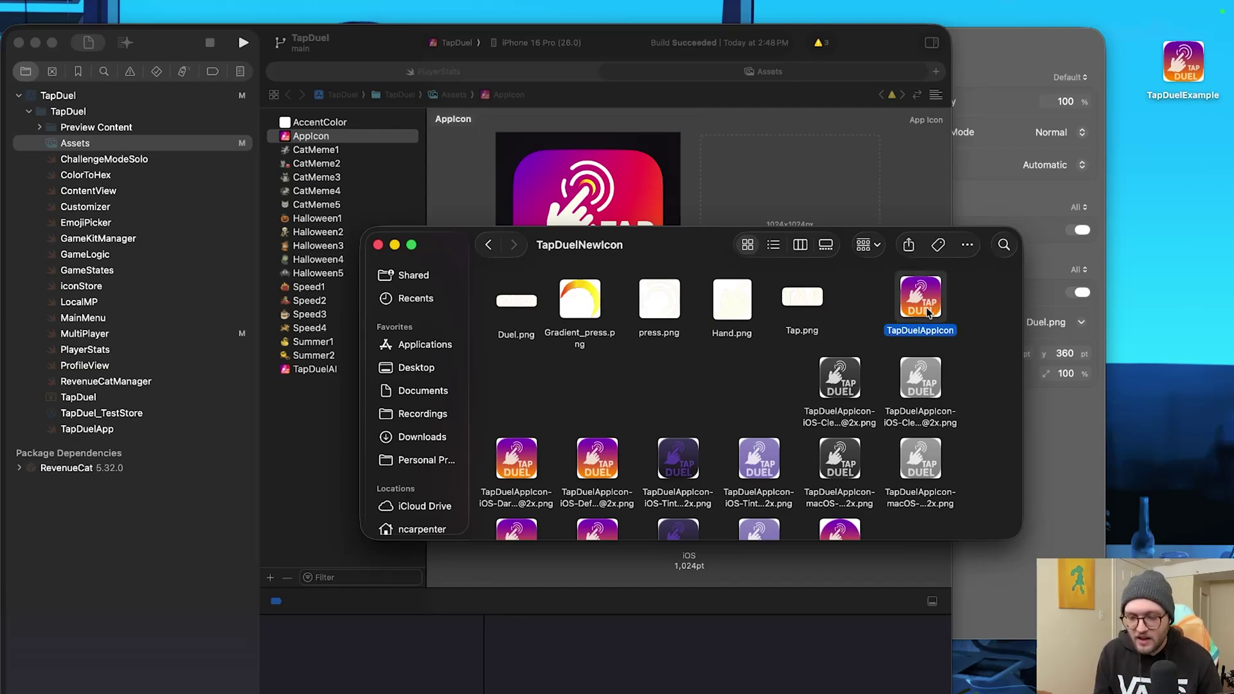
Step: Copy TapDuelAppIcon into the TapDuel project for the TapDuel target
drag(899, 309, 23, 400)
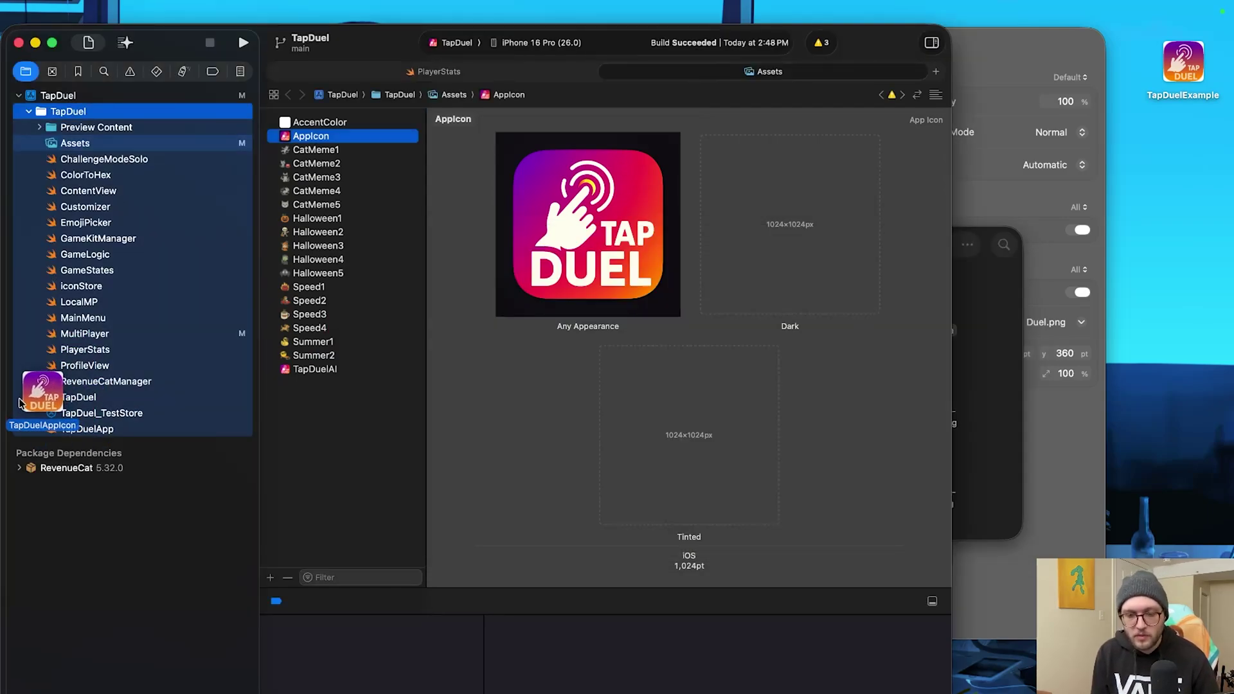
drag(23, 401, 19, 404)
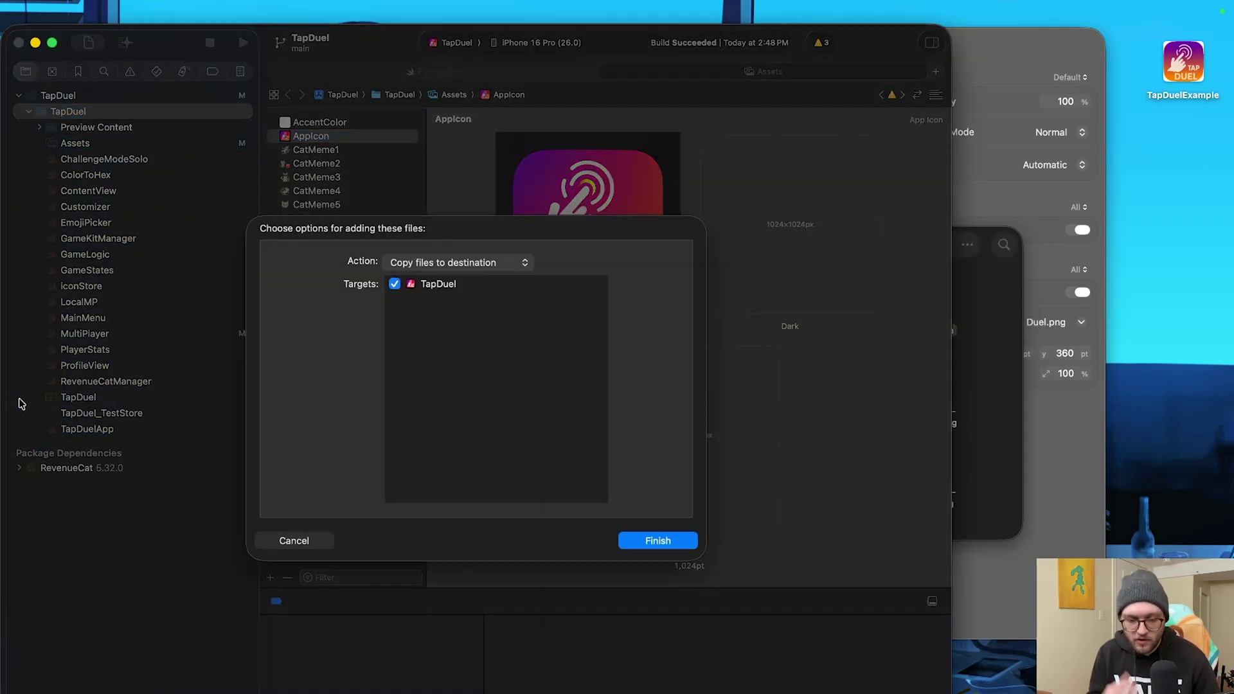
click(655, 542)
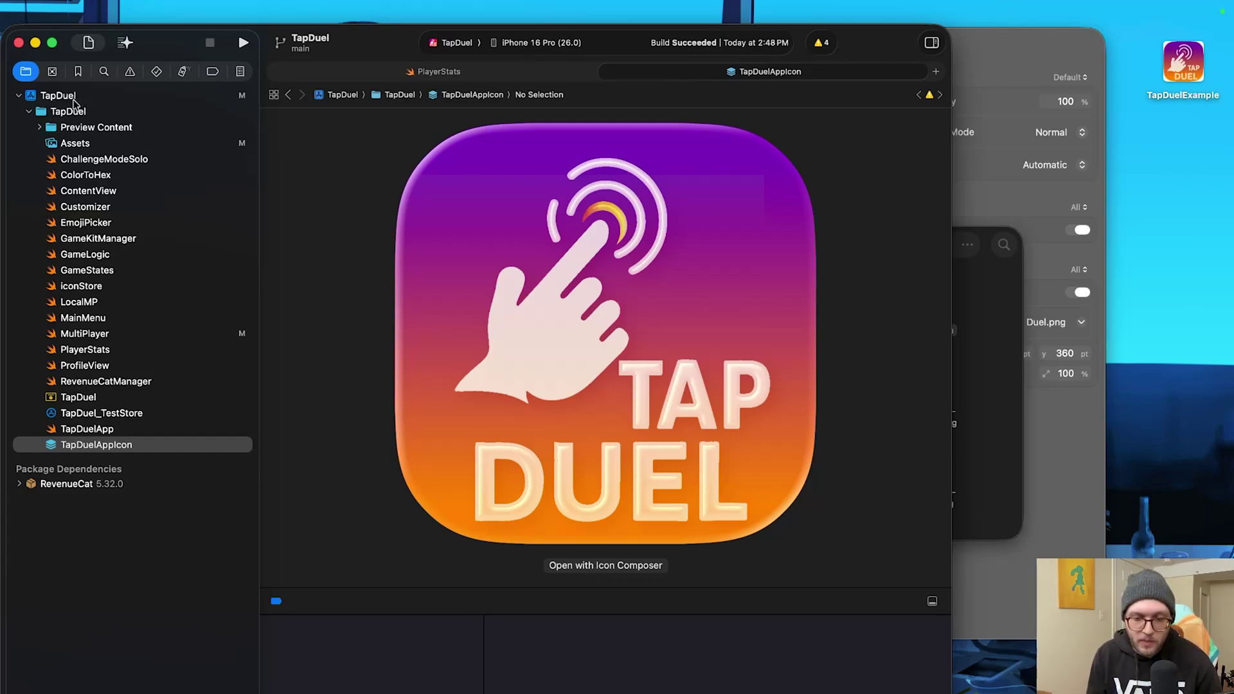
Step: In the TapDuel target's settings, select the current AppIcon name for replacement
click(39, 97)
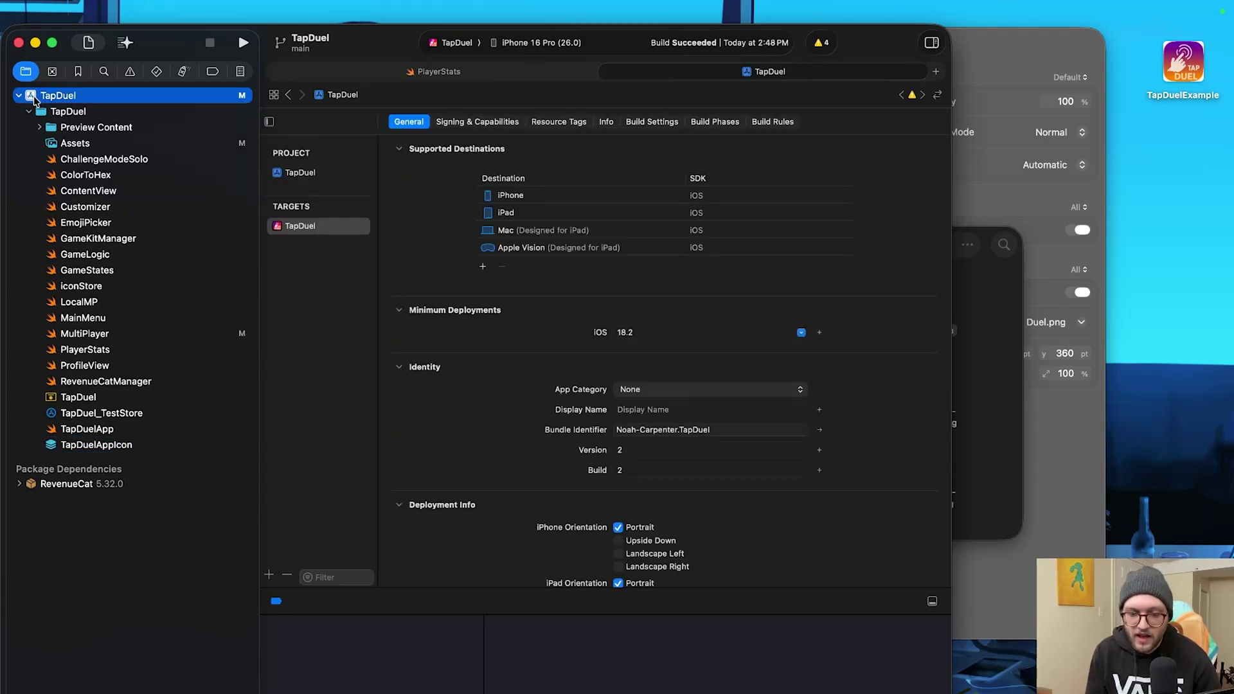
click(308, 229)
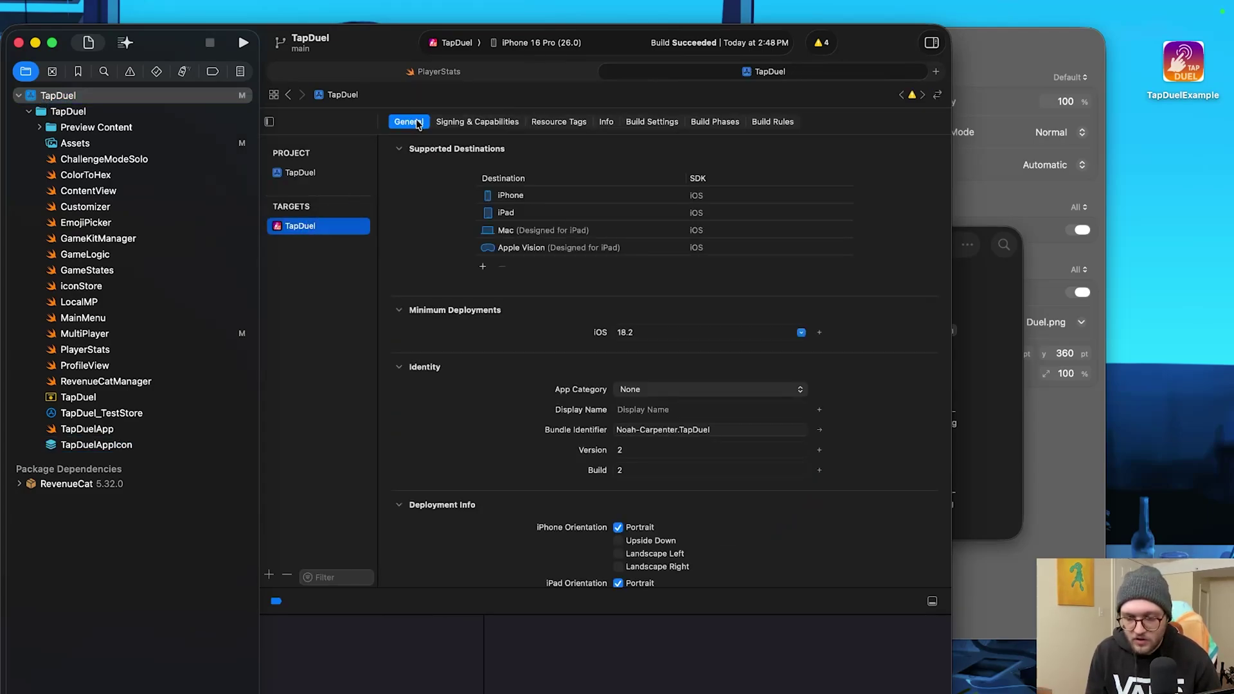
scroll(459, 400, down, 5)
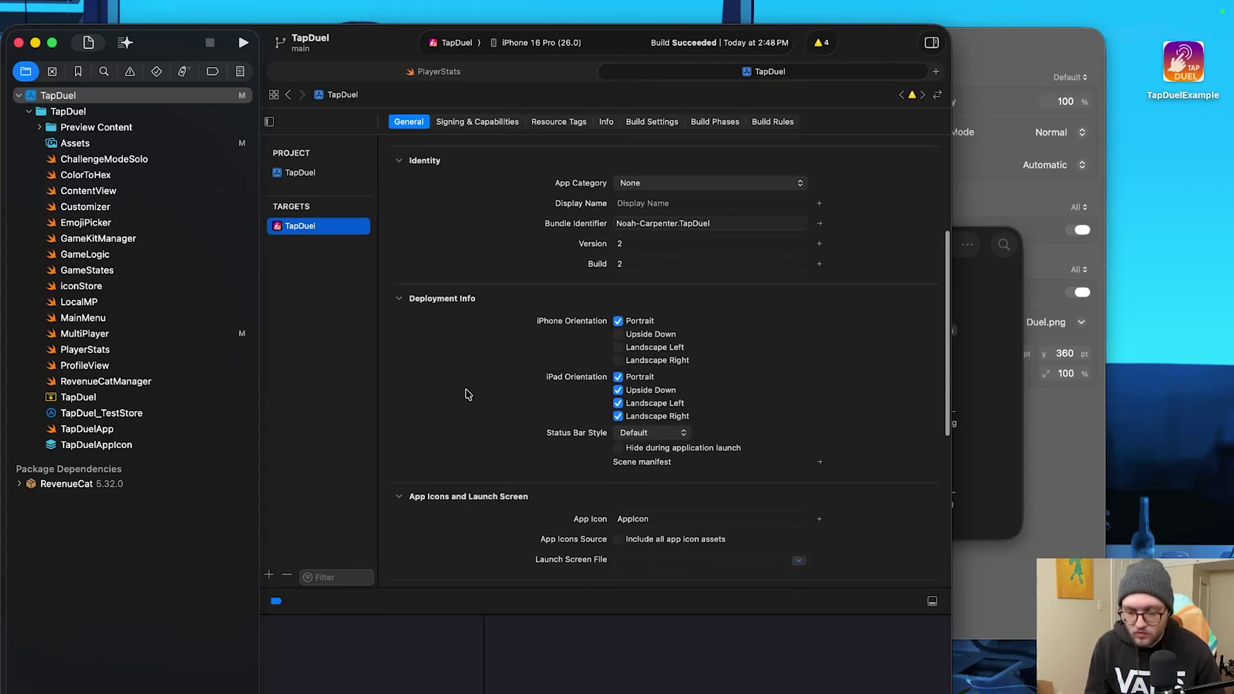
scroll(466, 394, down, 4)
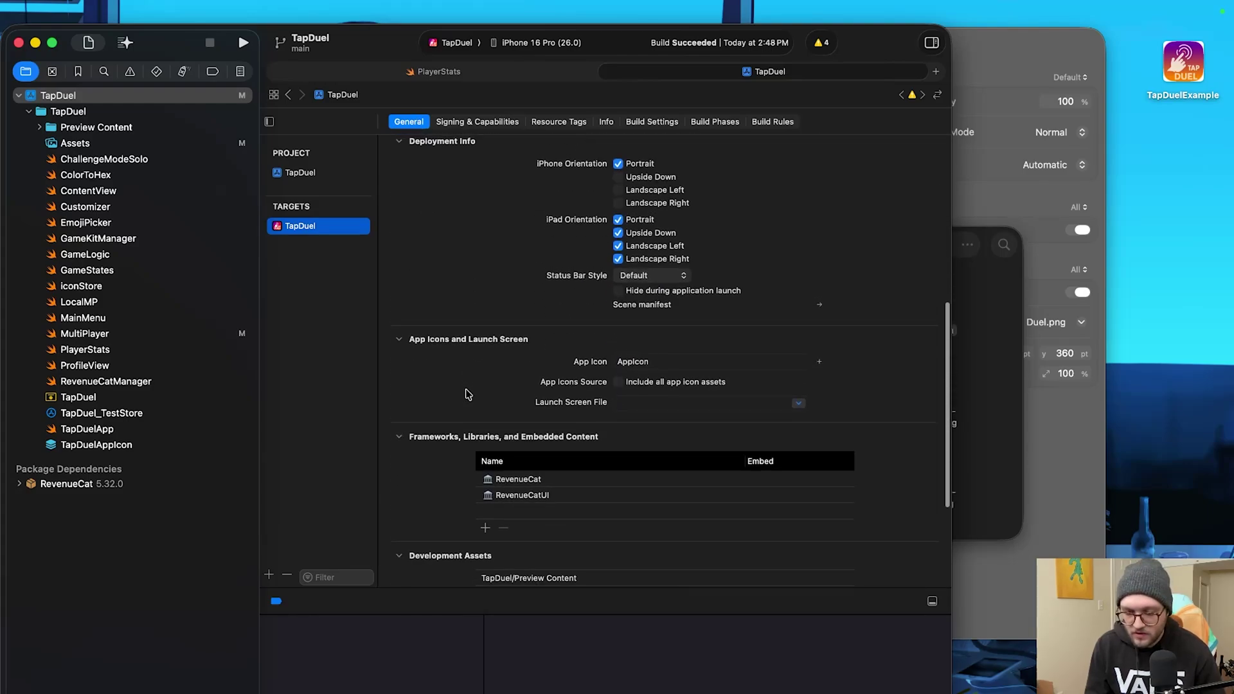
click(400, 344)
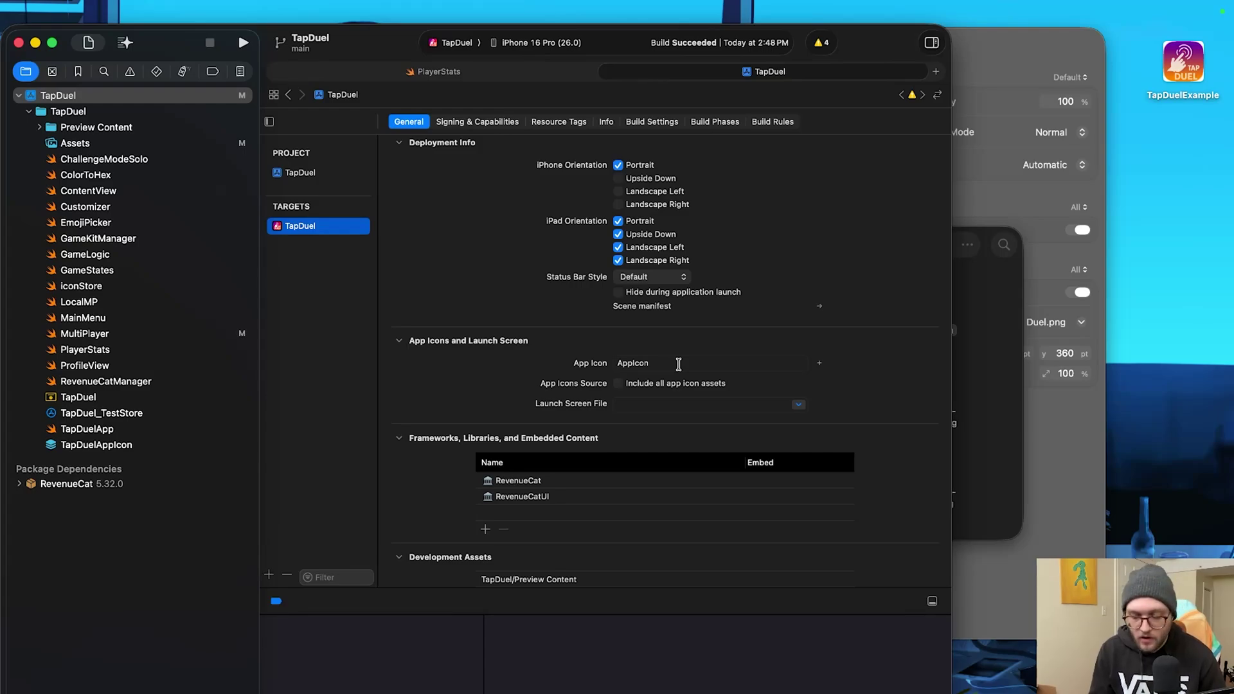
drag(679, 364, 619, 367)
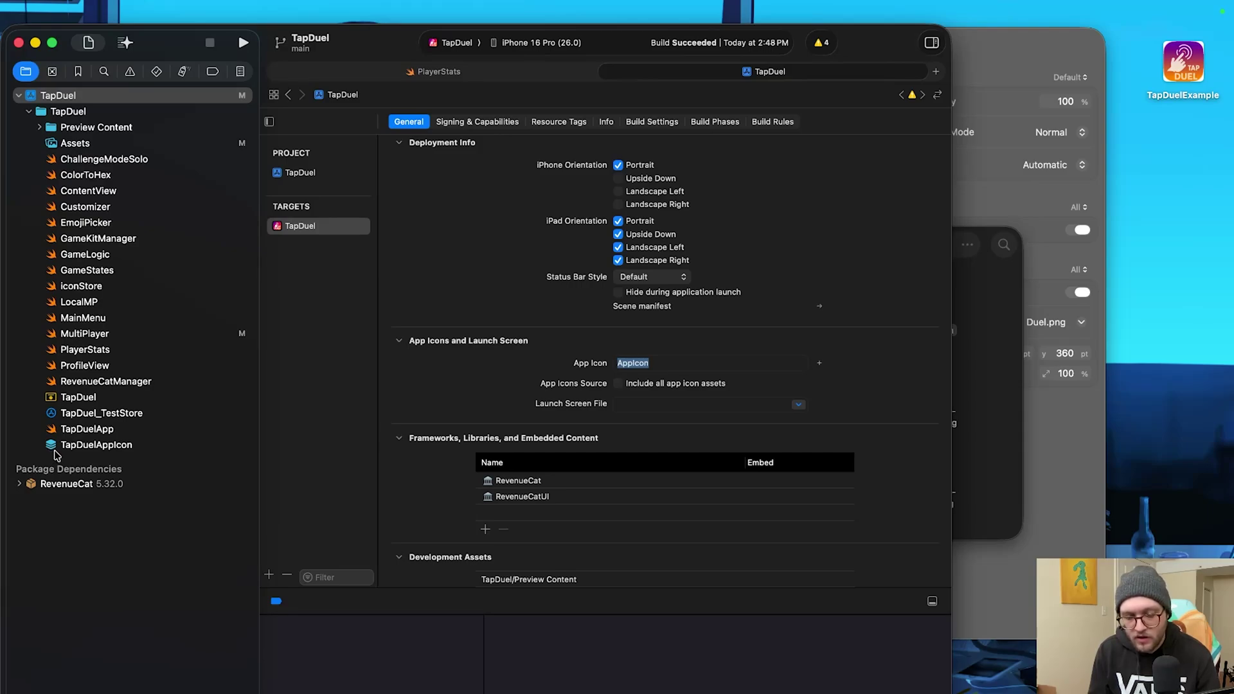
text(TapDuel)
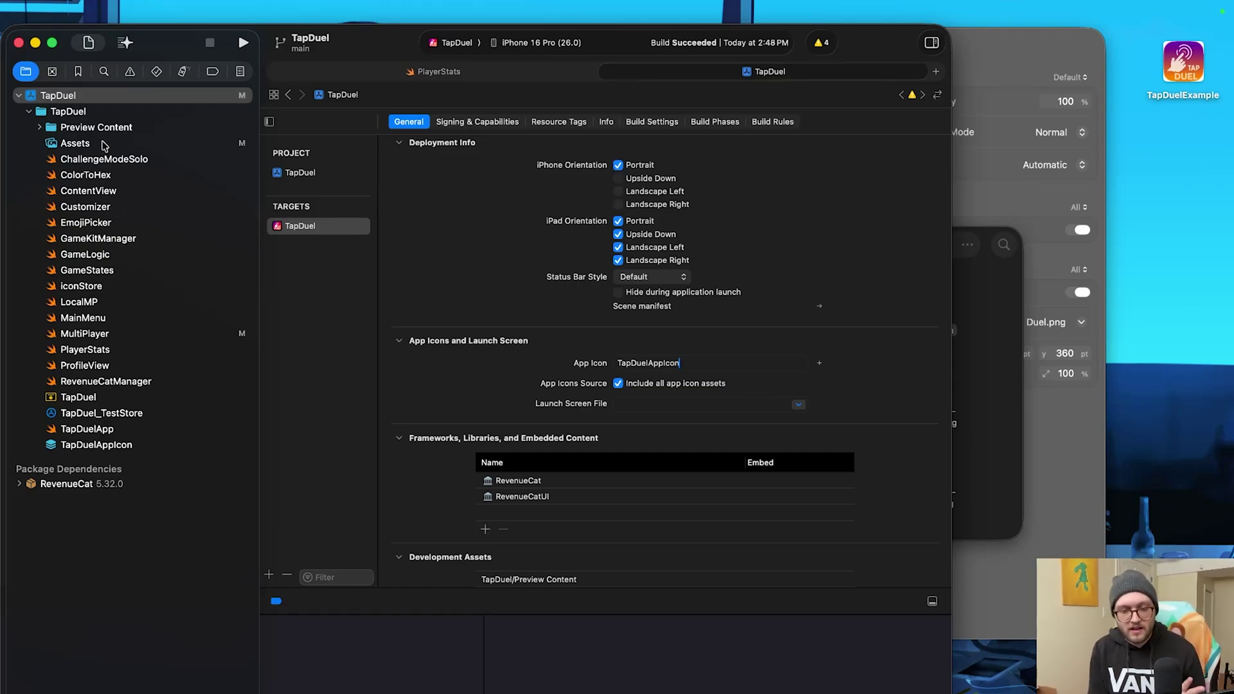
Step: View the old AppIcon asset, then show the new TapDuelAppIcon's purple-to-orange preview
click(76, 143)
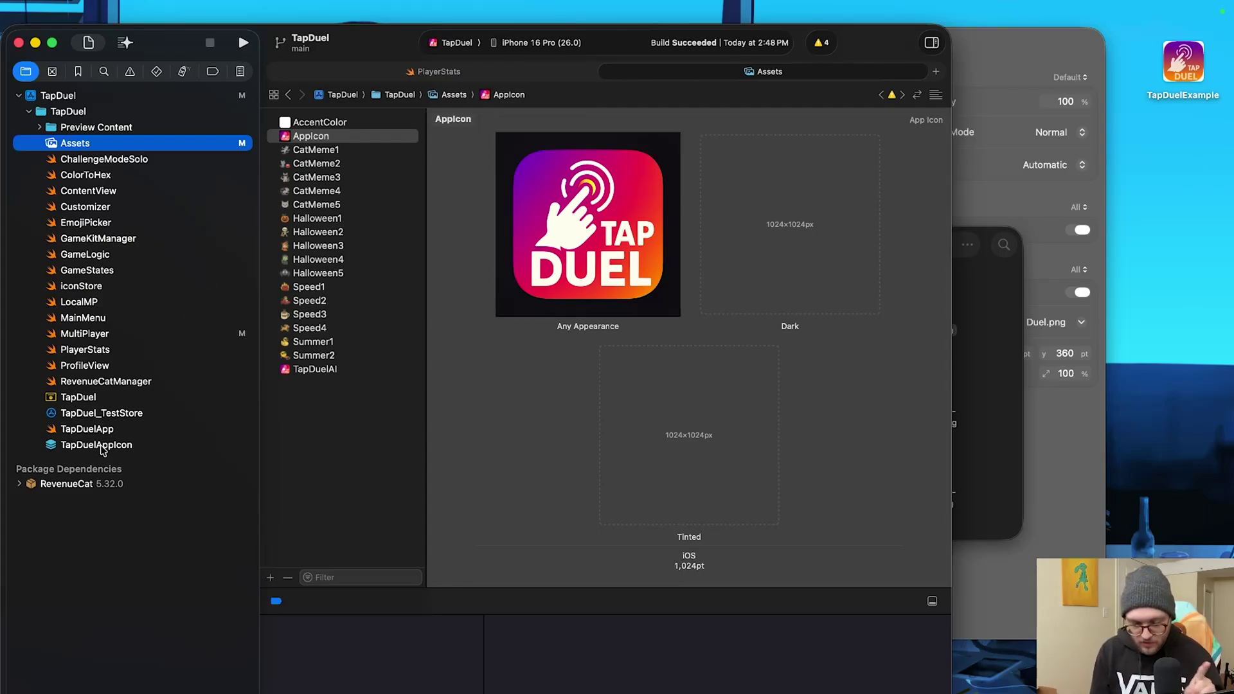
click(103, 444)
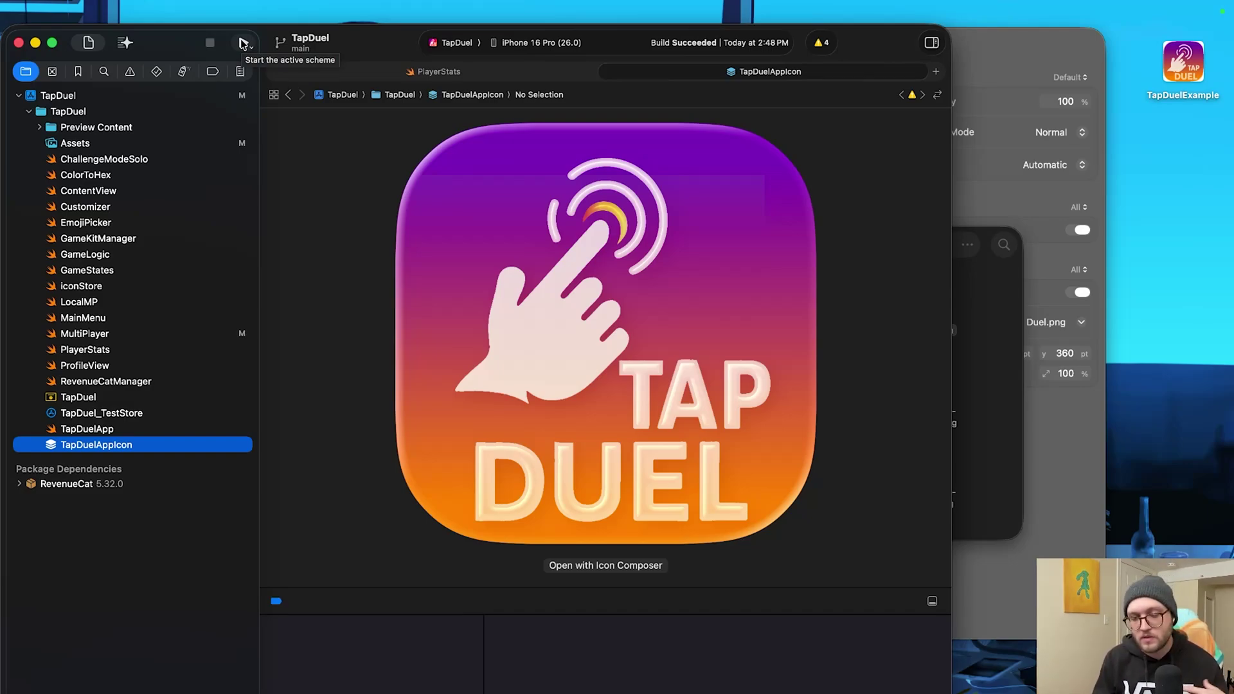
Step: Run TapDuel and check its purple-to-orange icon on the simulator's second home page
click(243, 43)
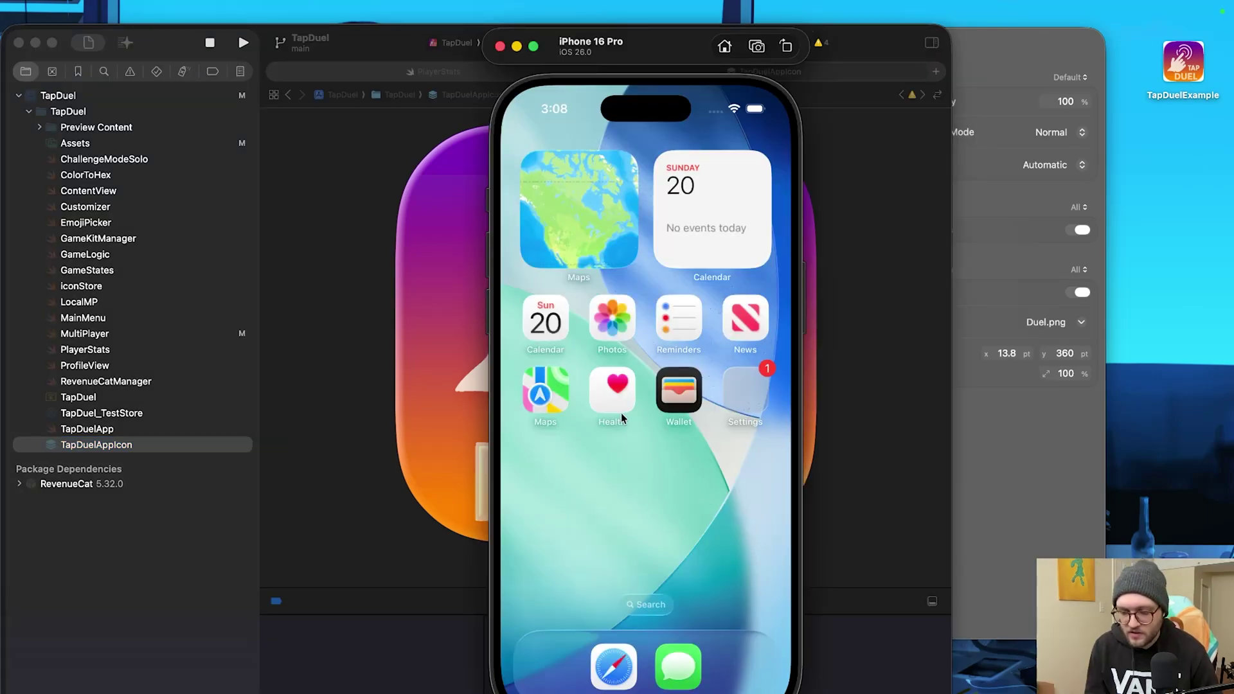
drag(723, 489, 588, 487)
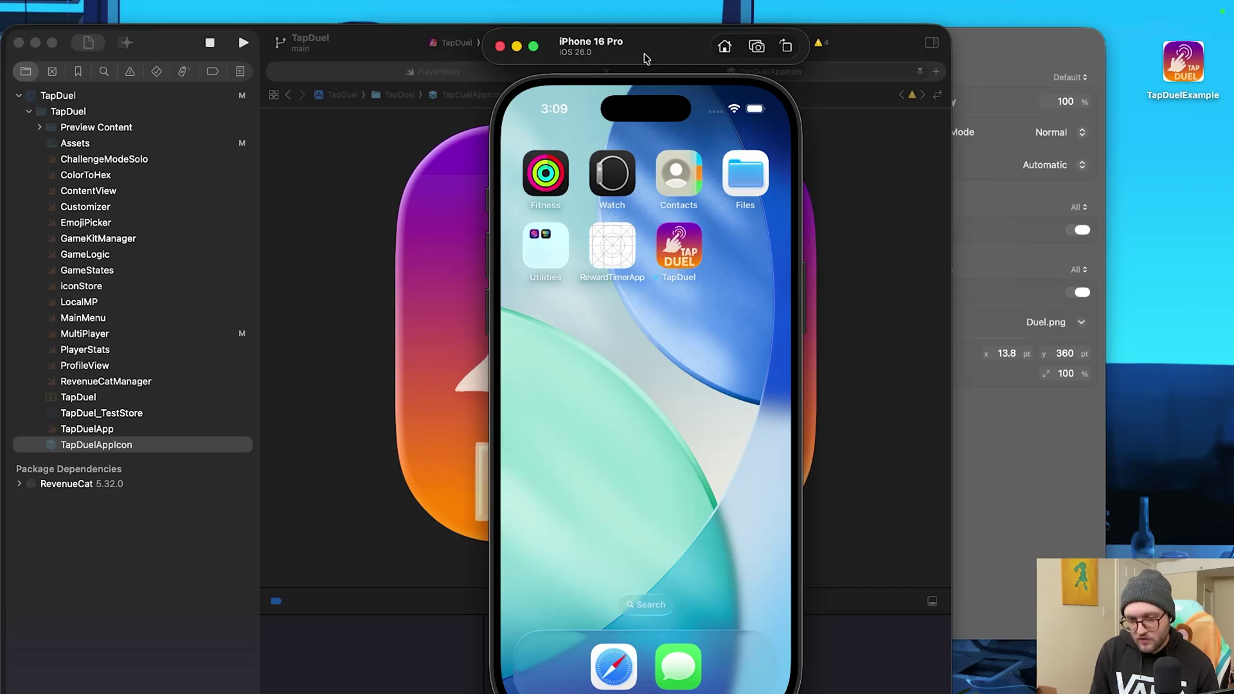
drag(648, 52, 801, 54)
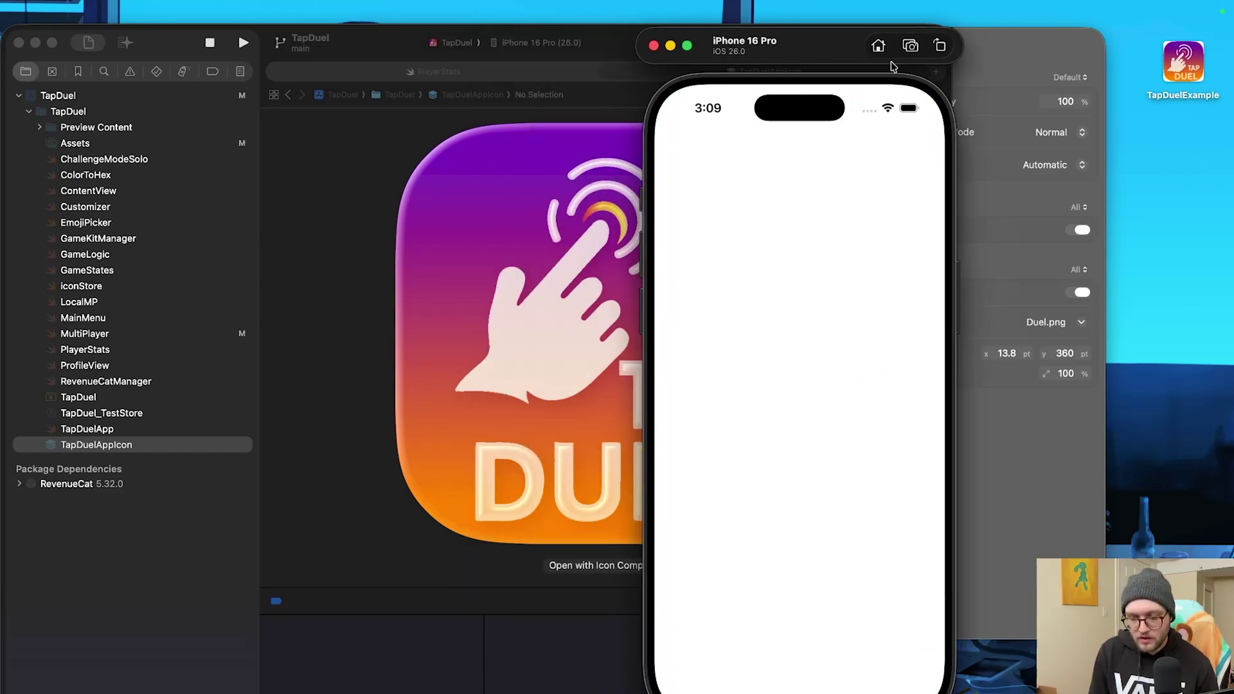
click(879, 47)
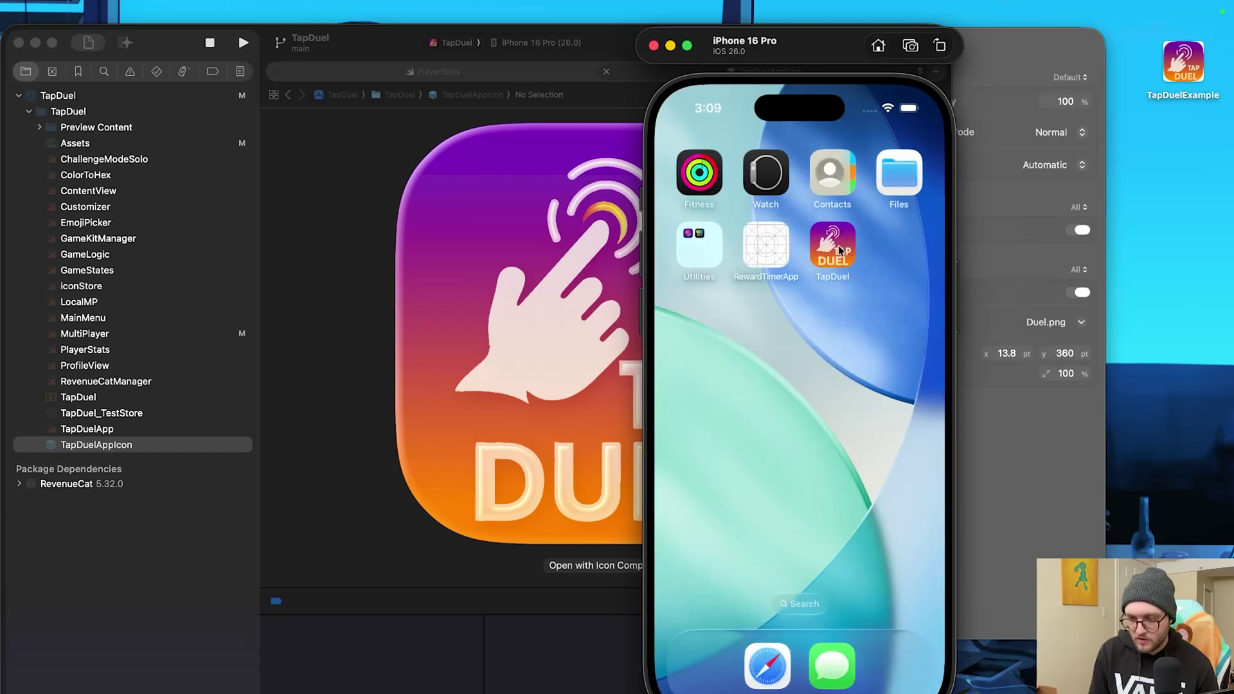
Step: Return to the Assets catalog and open the Desktop's TapDuelNewIcon folder in Finder
click(104, 144)
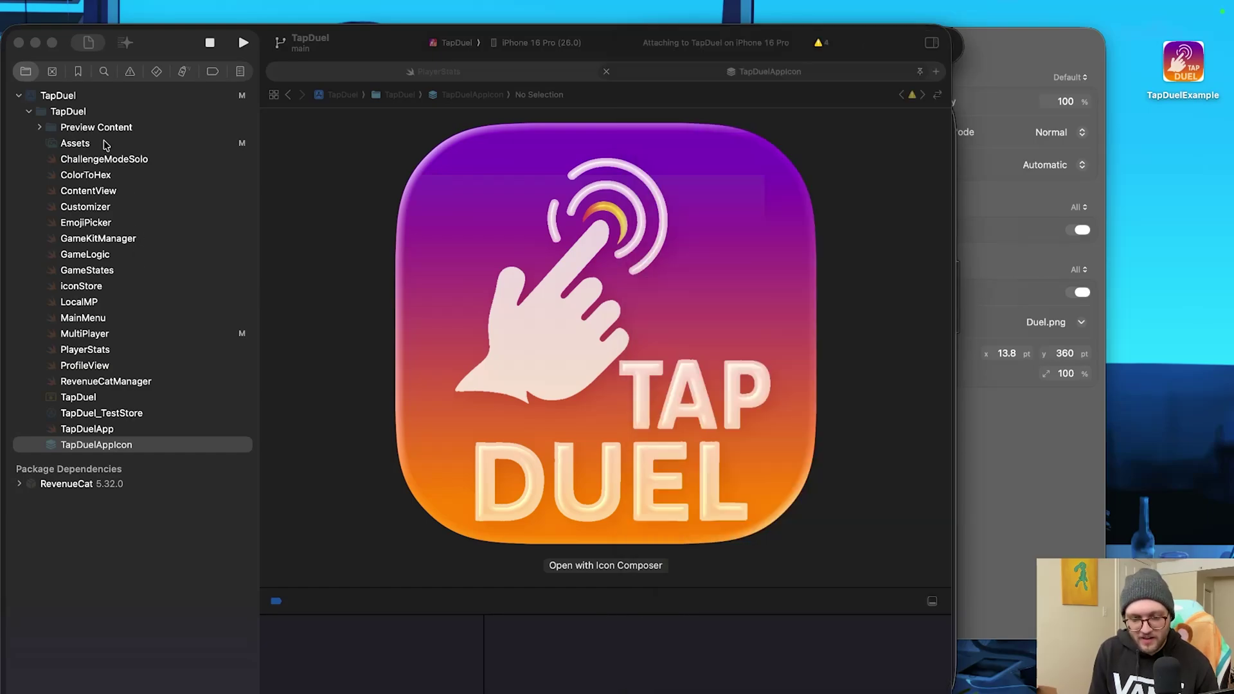
drag(643, 235, 633, 304)
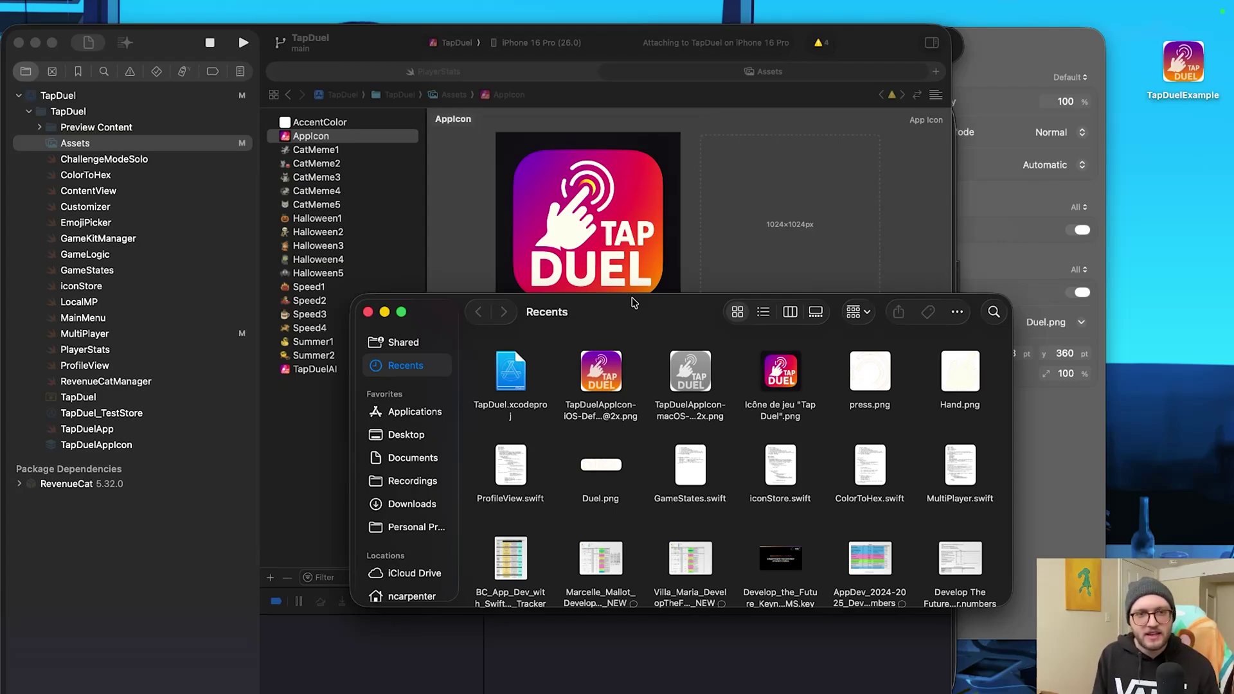
drag(633, 302, 756, 177)
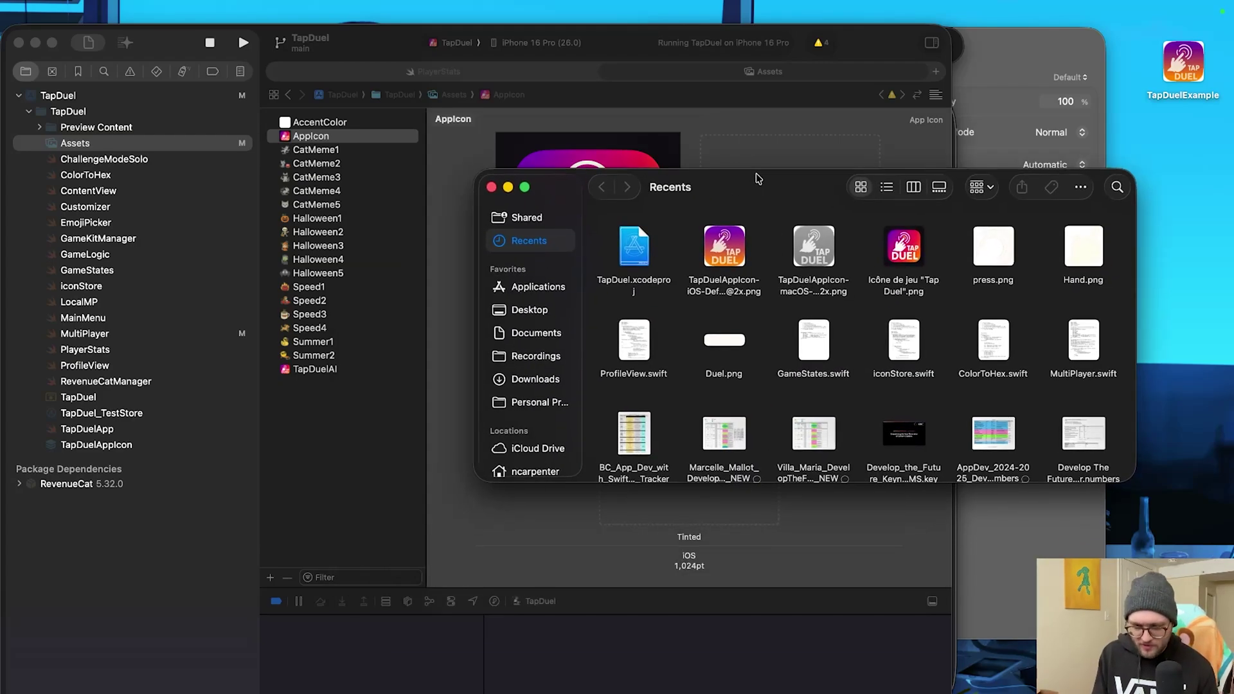
click(526, 312)
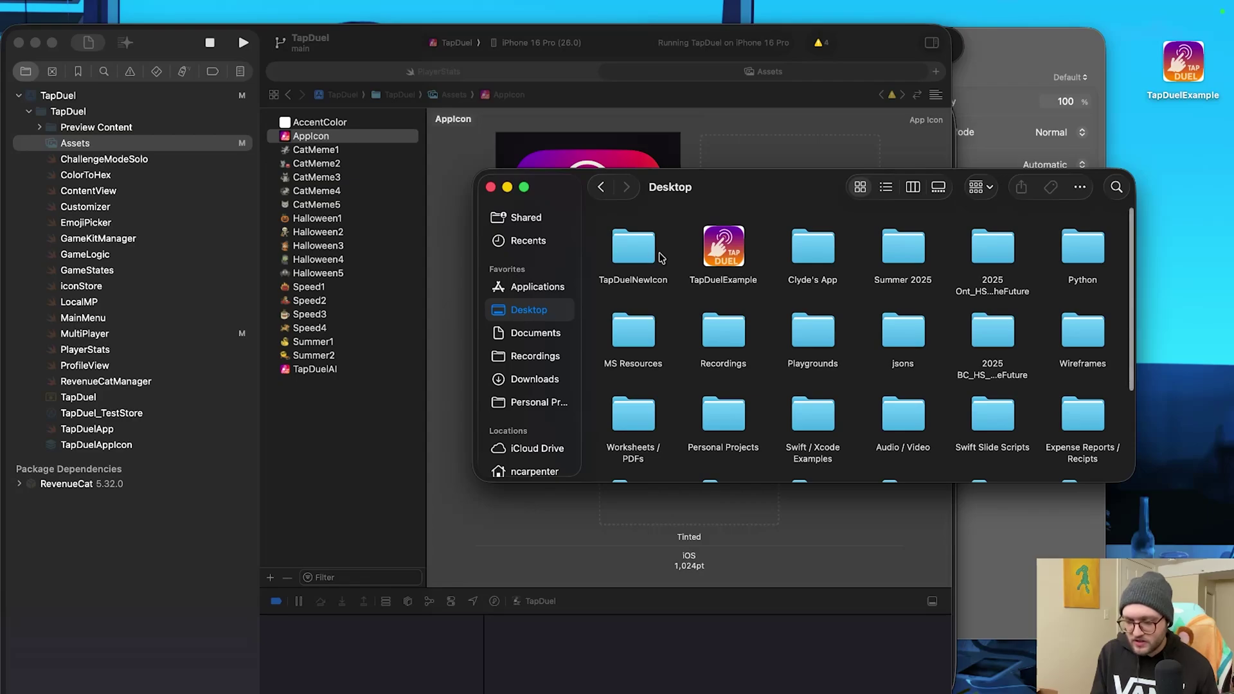
double_click(637, 253)
scroll(712, 281, down, 2)
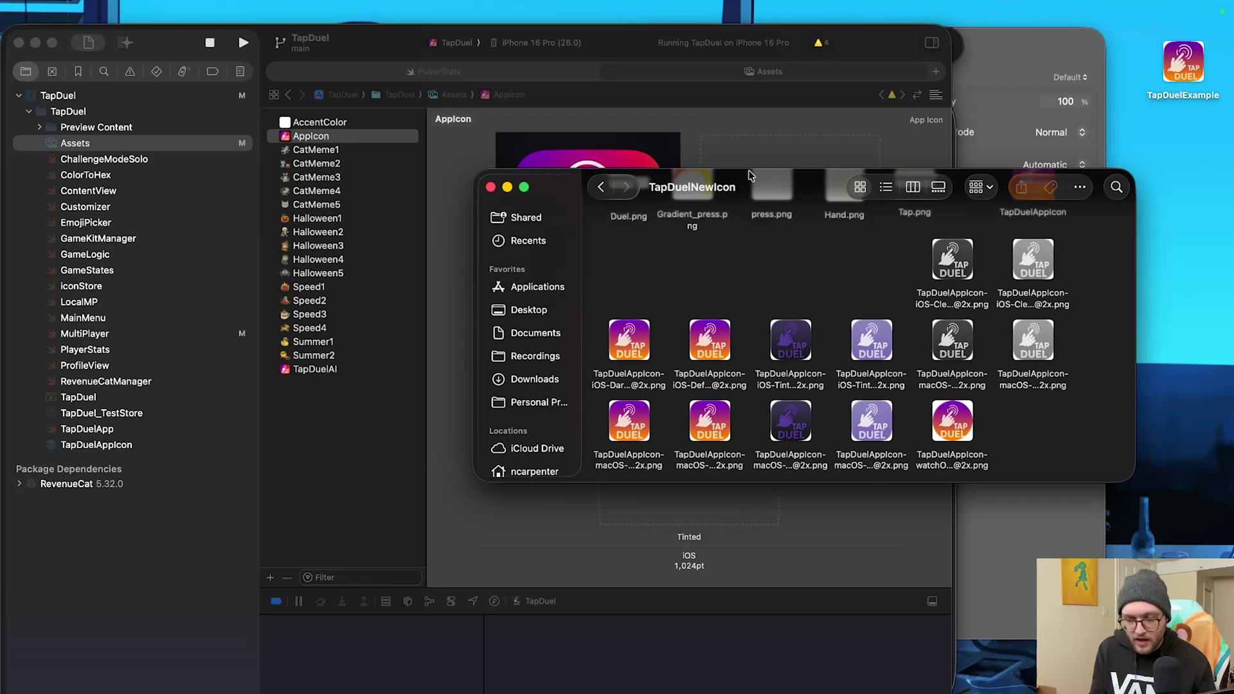
drag(774, 185, 941, 118)
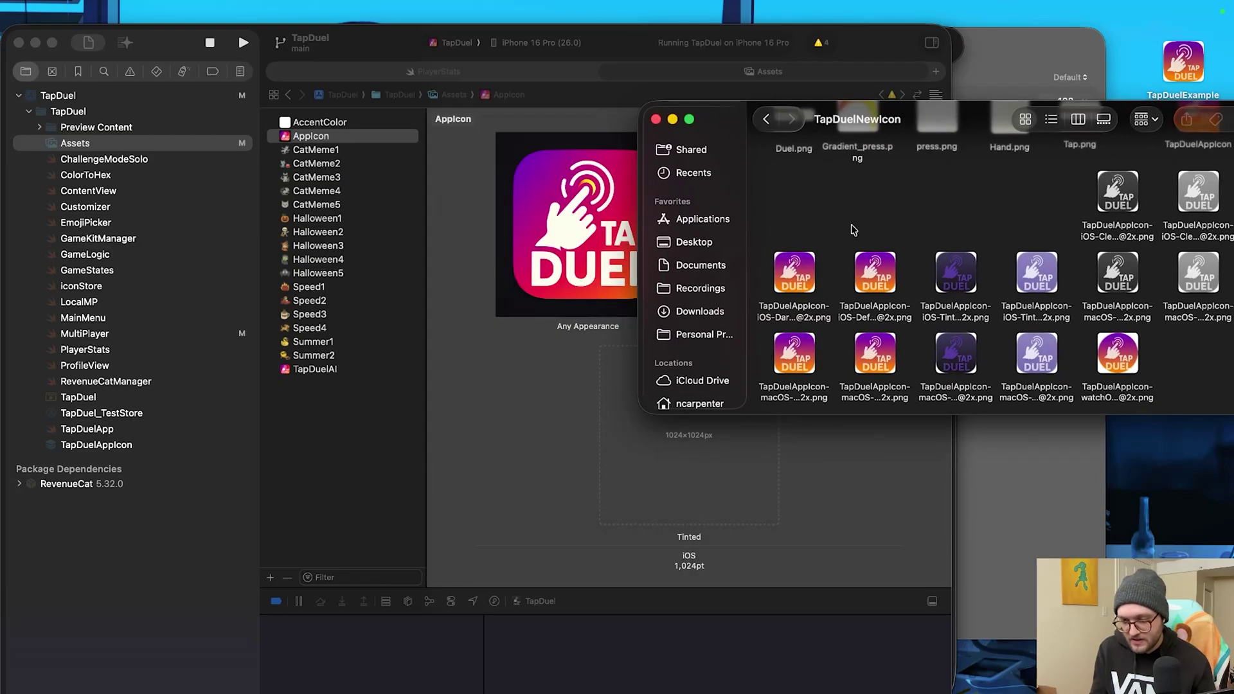
click(793, 280)
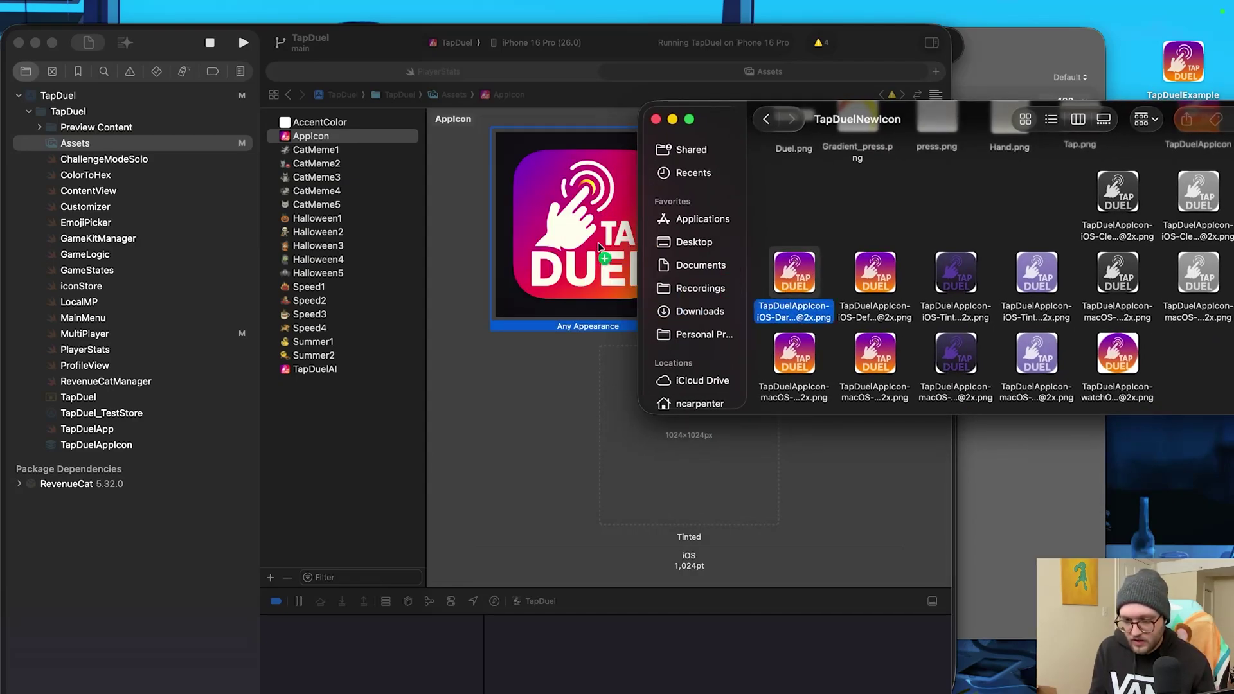
drag(677, 281, 579, 241)
click(537, 359)
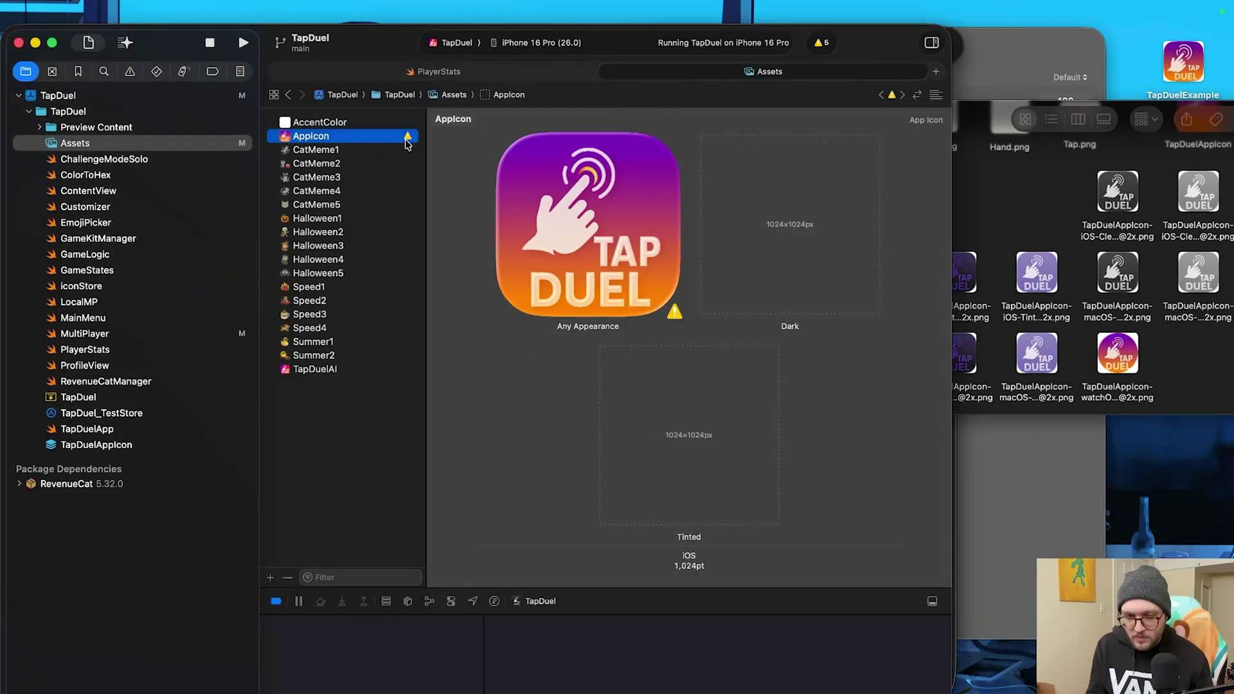
click(965, 225)
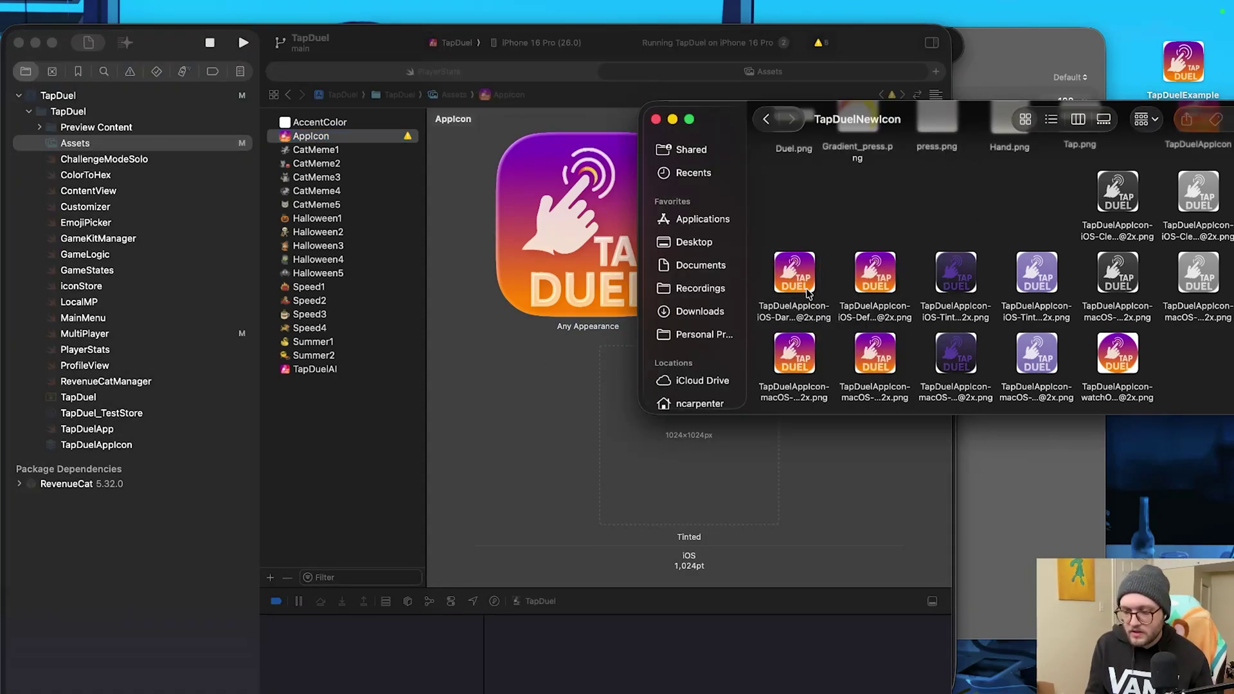
click(794, 275)
right_click(808, 287)
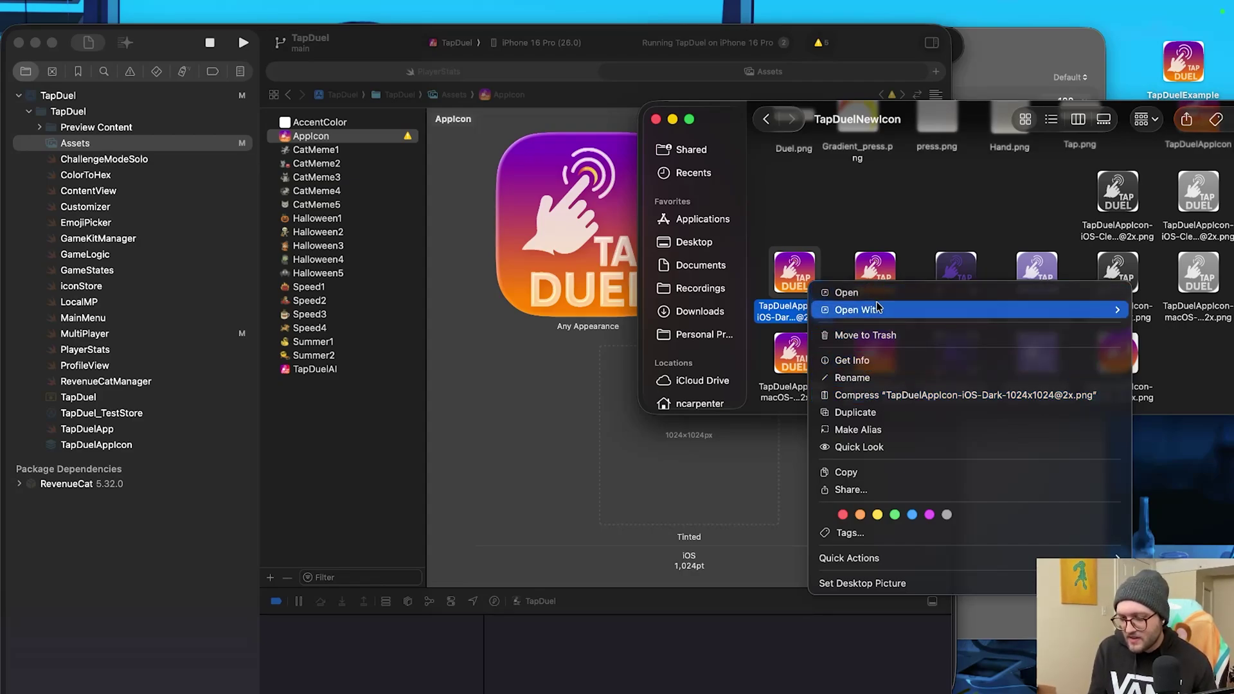
mouse_move(859, 309)
click(783, 310)
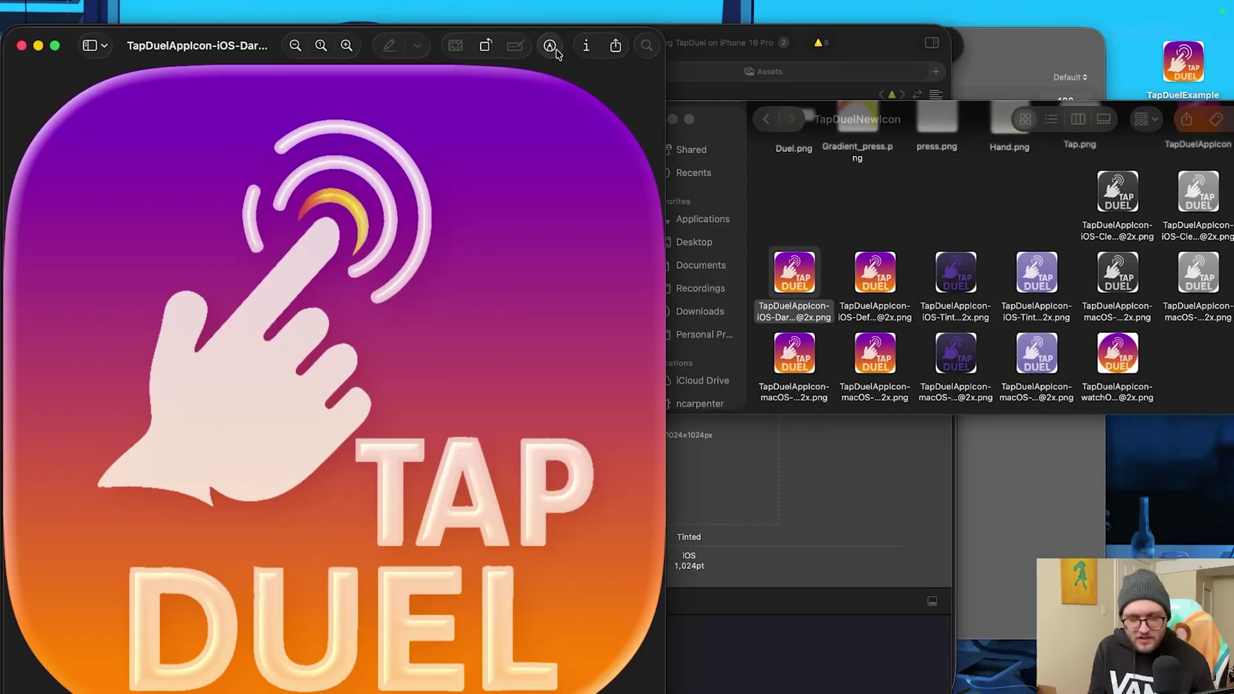
click(550, 46)
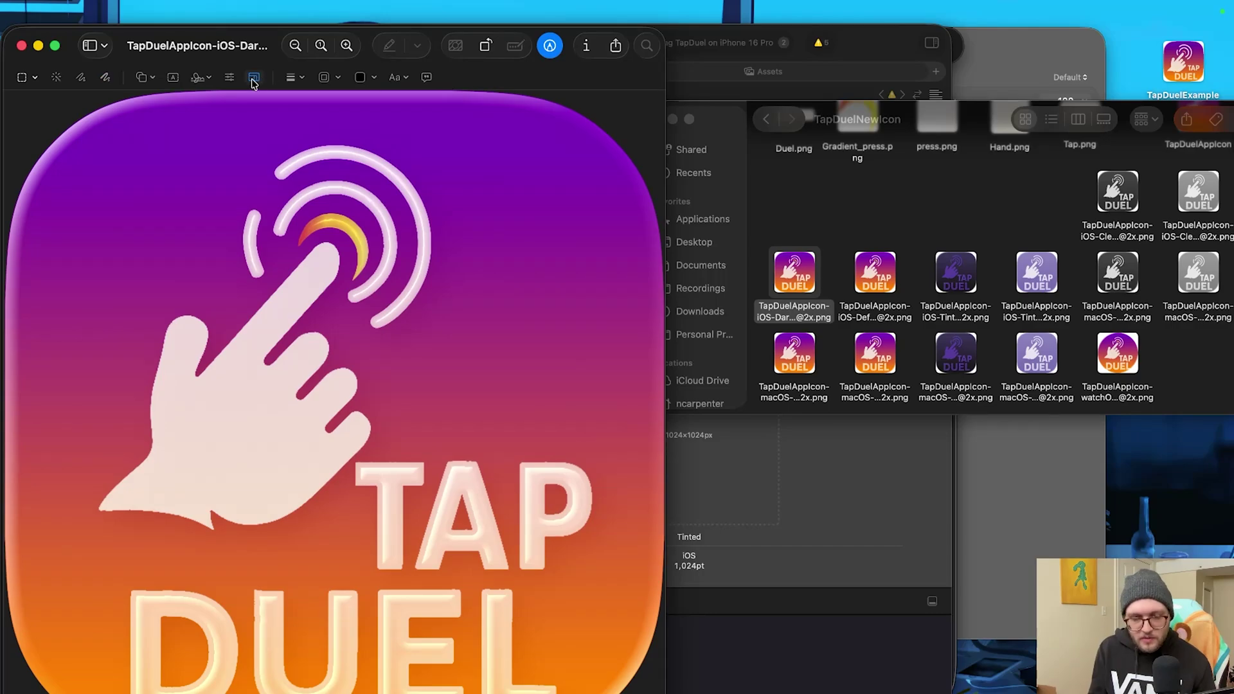
click(257, 82)
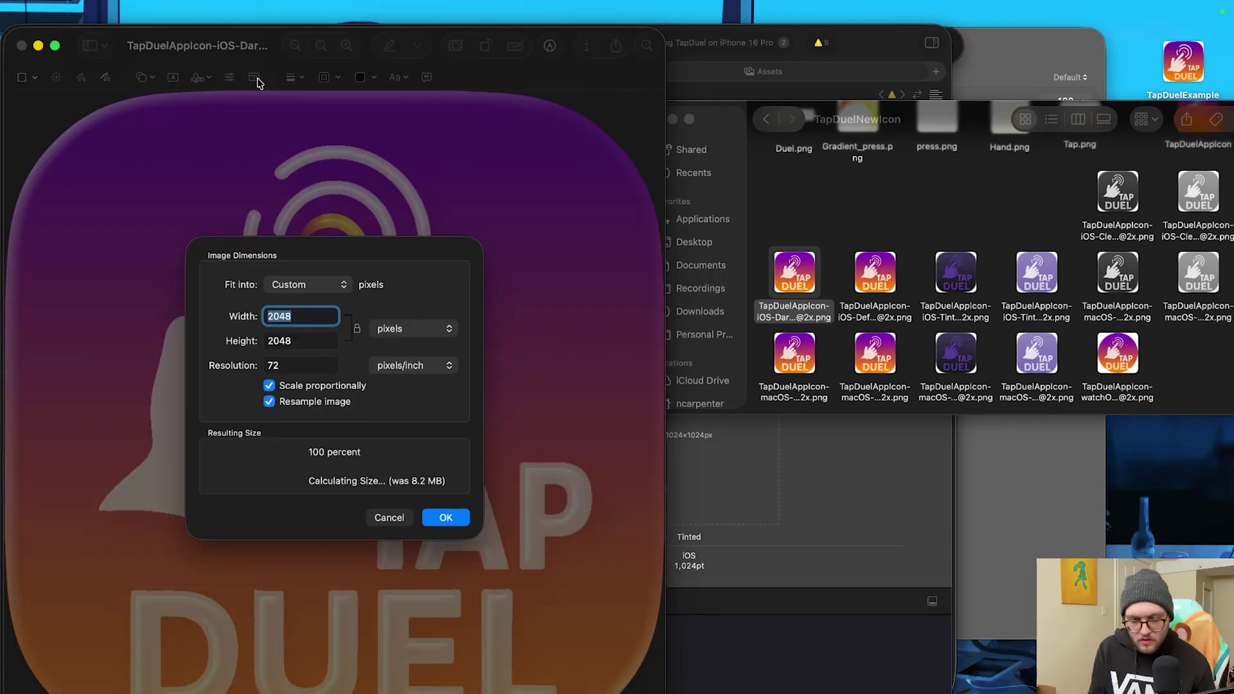
text(1024)
click(445, 518)
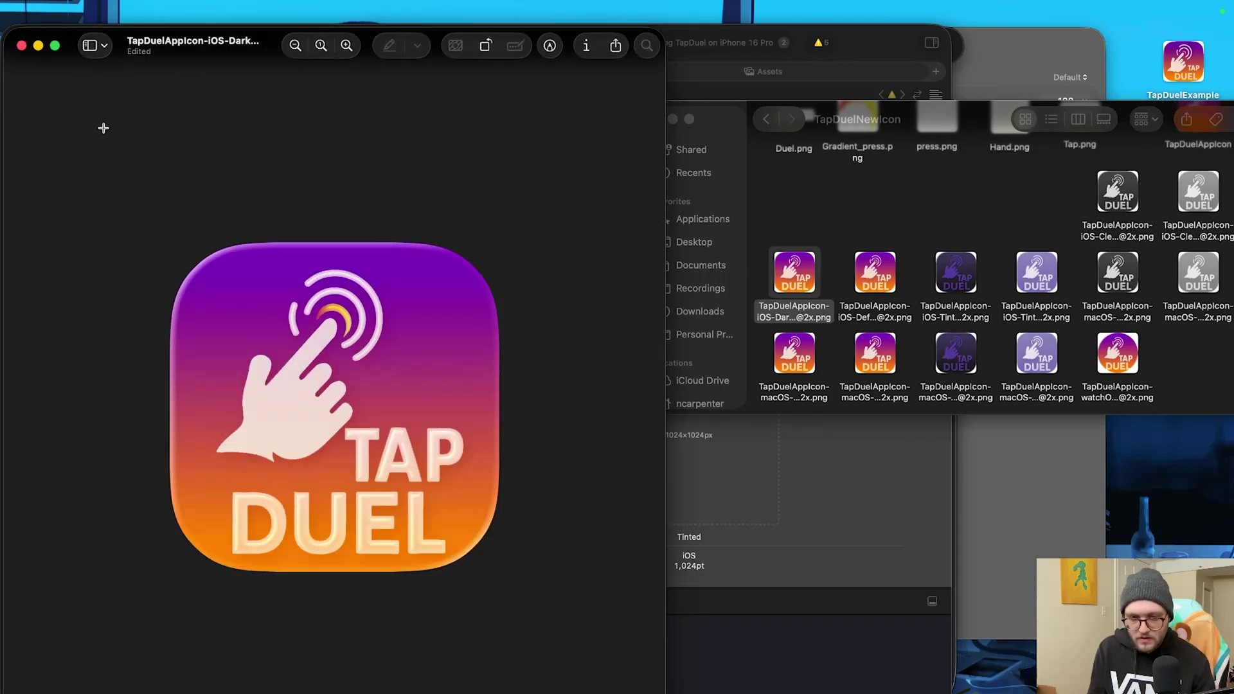
key(super+s)
Step: Close Preview and drag the resized 1024-pixel dark PNG into the Any Appearance slot
click(21, 47)
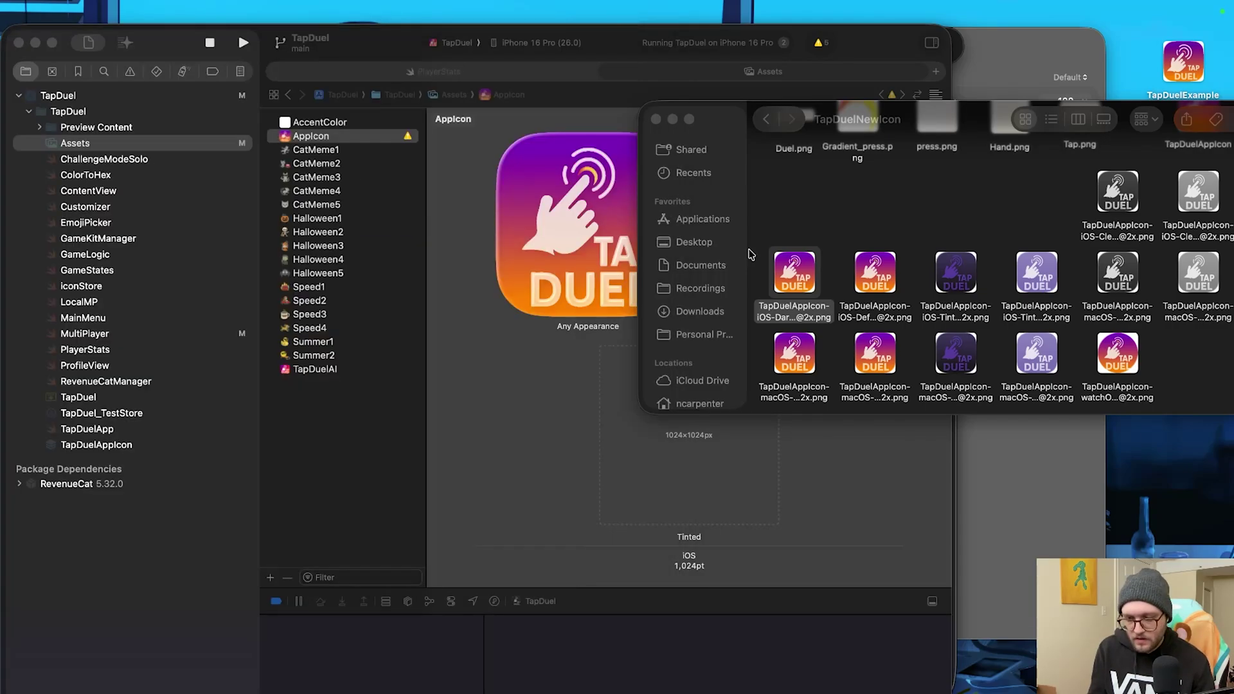
drag(794, 273, 531, 254)
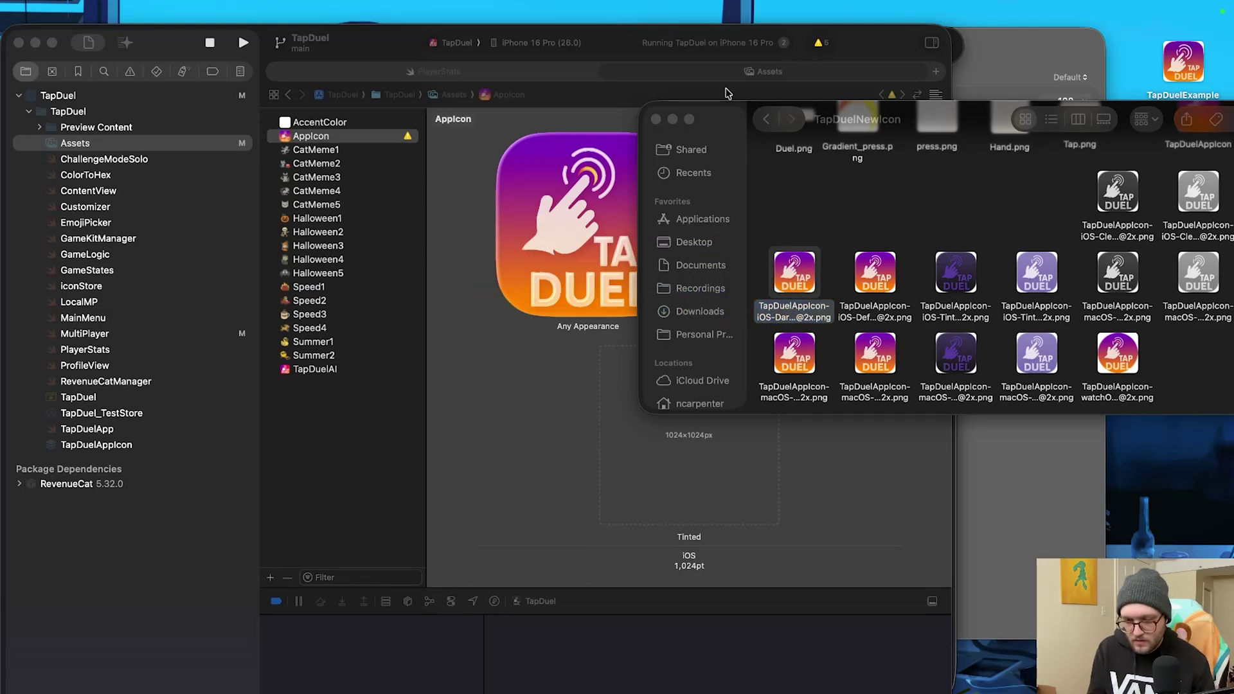
drag(937, 116, 1035, 114)
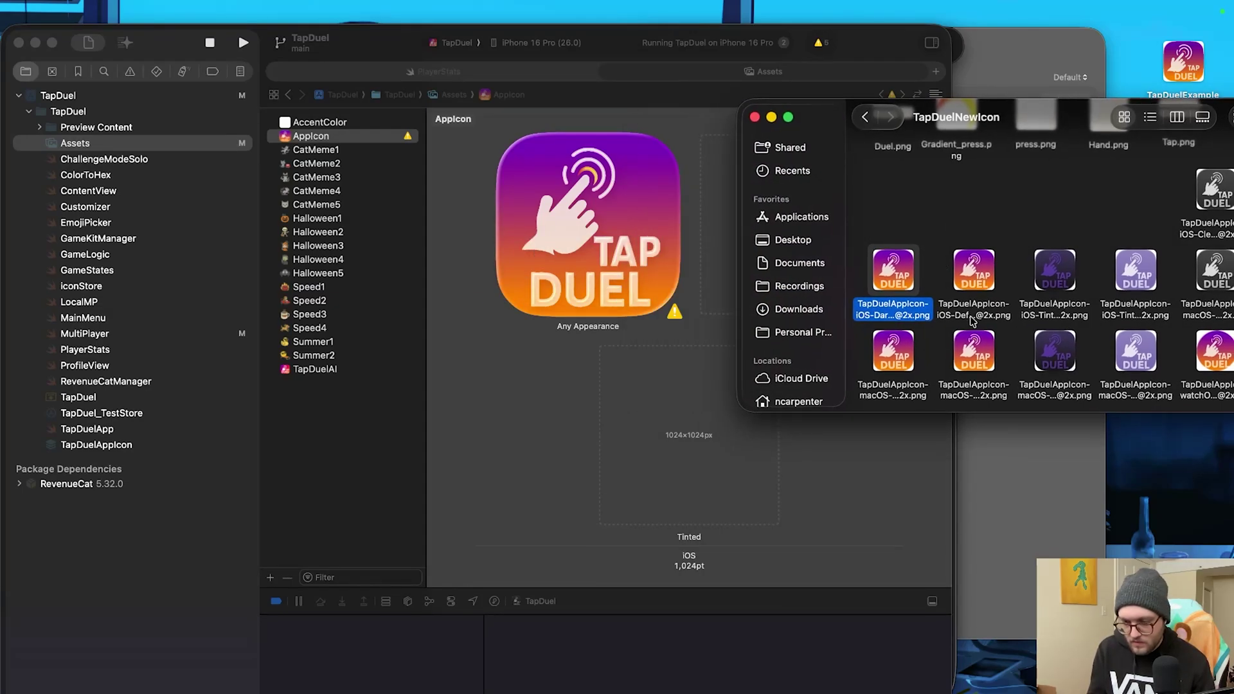
drag(894, 272, 628, 259)
click(519, 358)
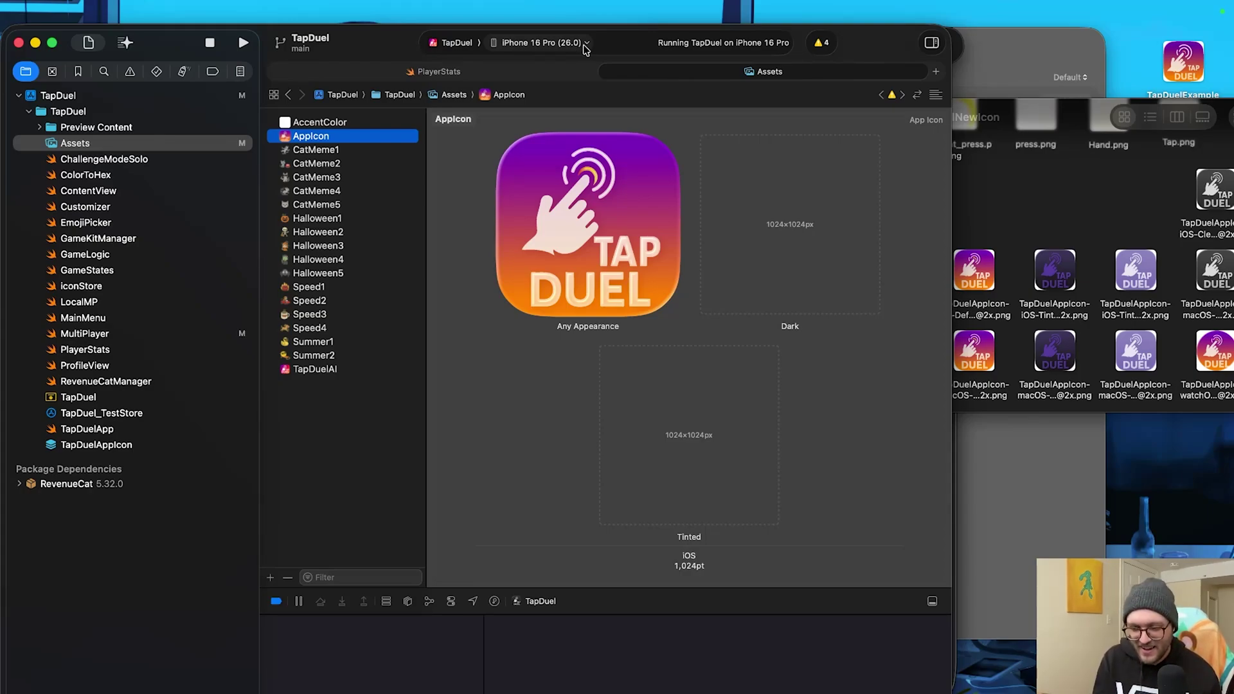
Step: Build and run TapDuel on the iPhone 16 Pro (18.5) simulator
click(582, 46)
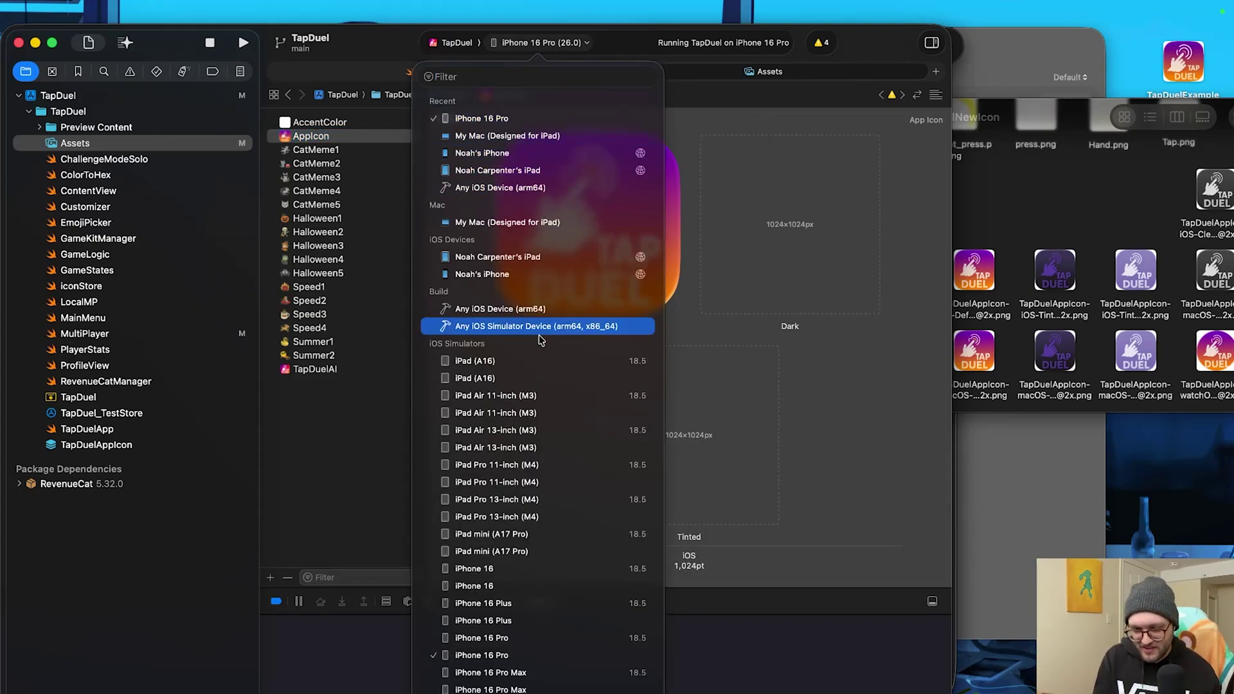
click(529, 640)
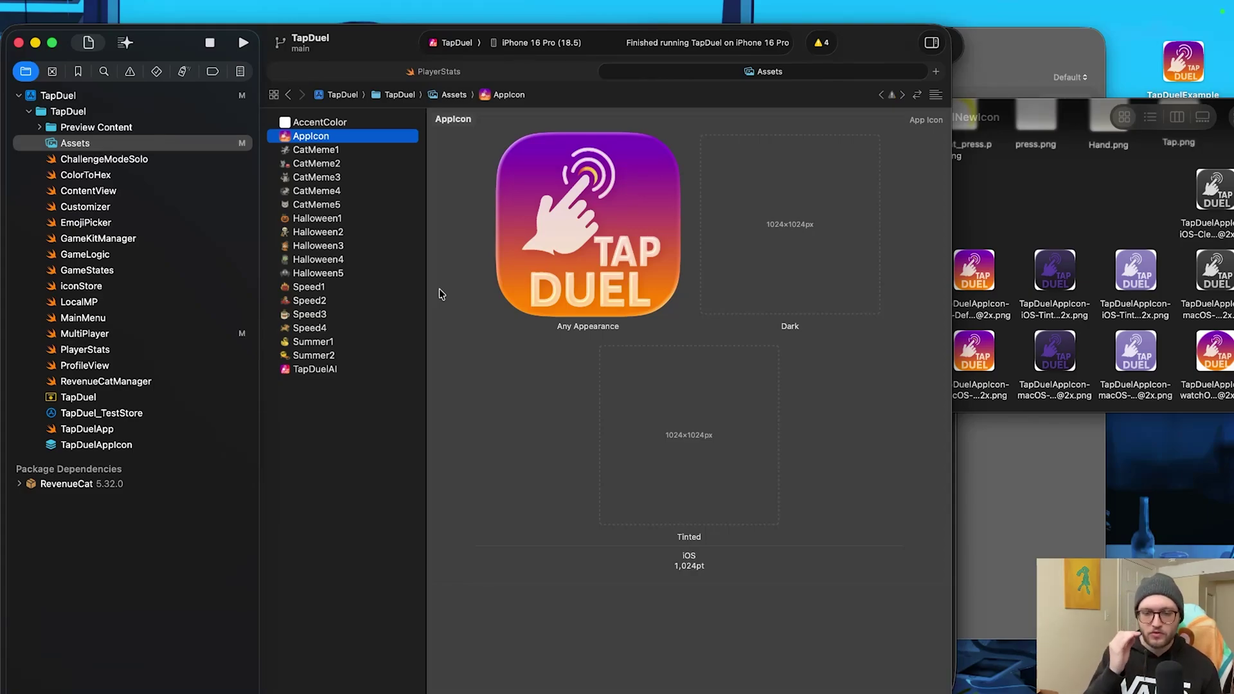
key(super+r)
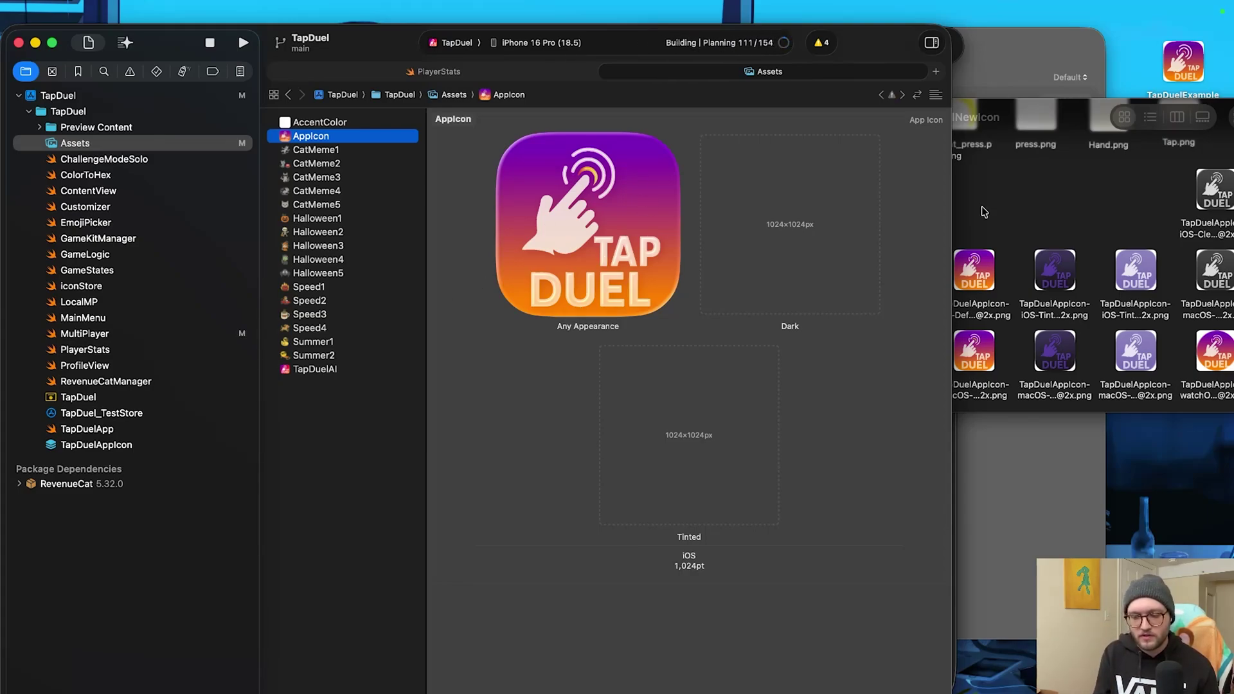
Step: Open the TapDuelAppIcon file from Finder in Icon Composer
click(1025, 213)
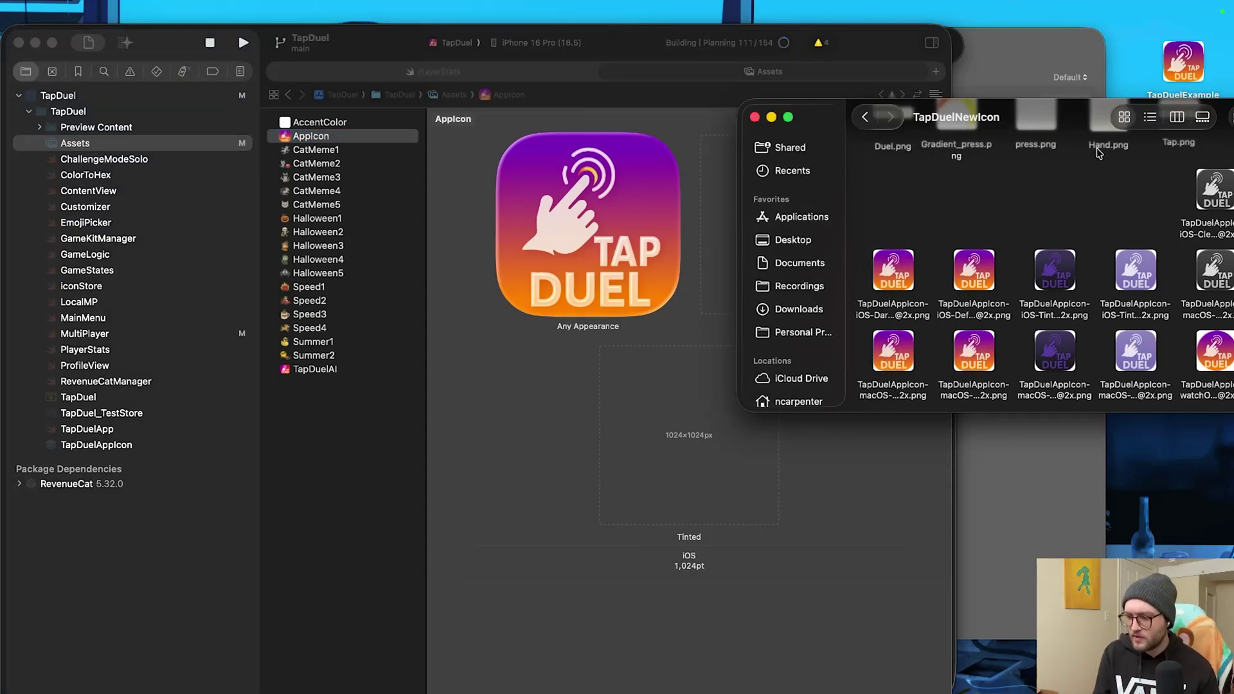
scroll(1088, 187, up, 2)
drag(1098, 120, 895, 121)
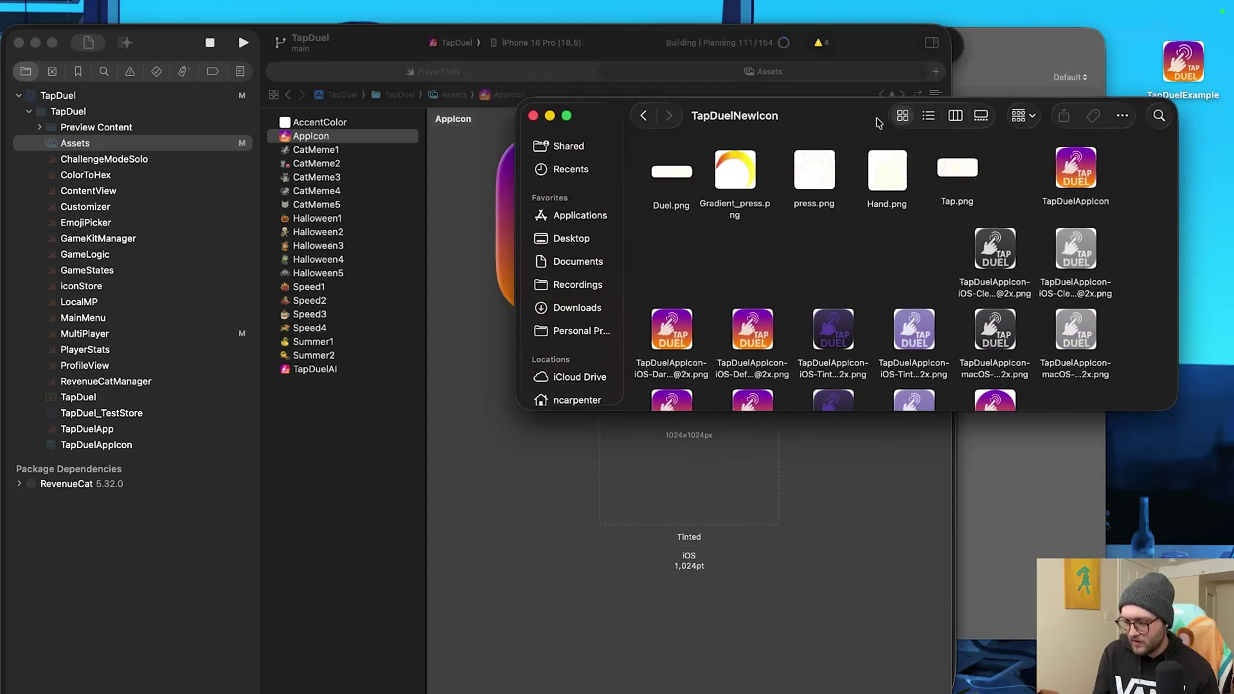
click(1088, 166)
double_click(1088, 166)
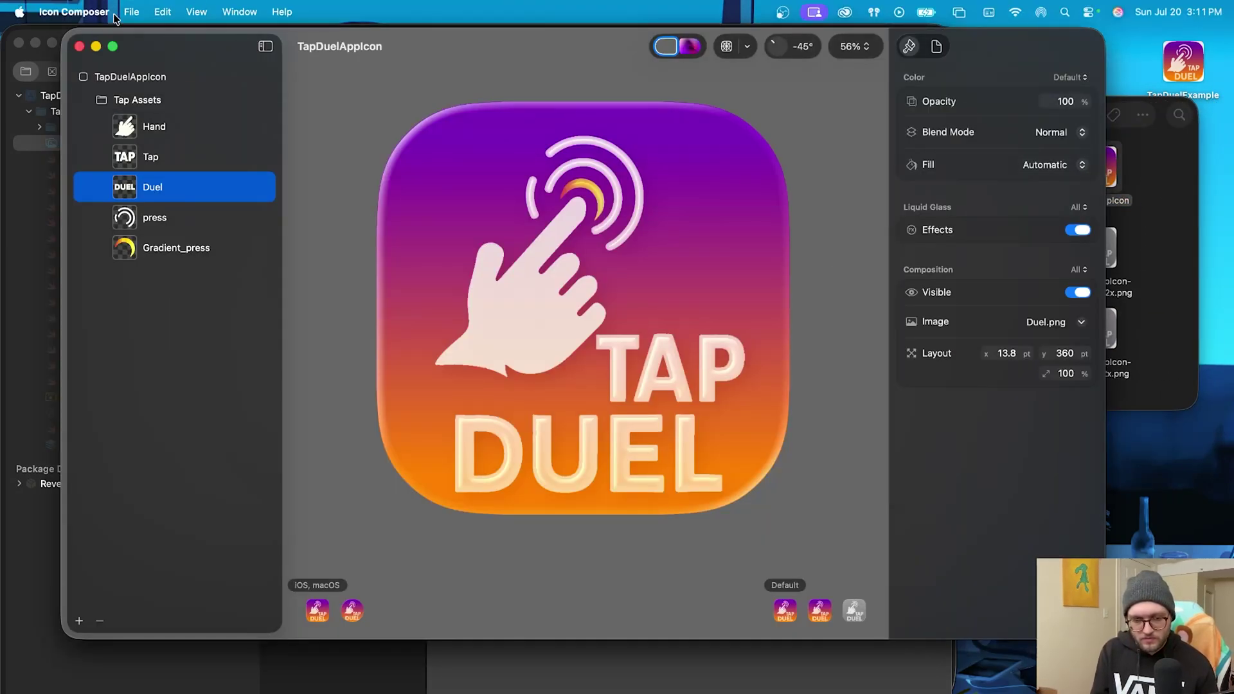
click(132, 14)
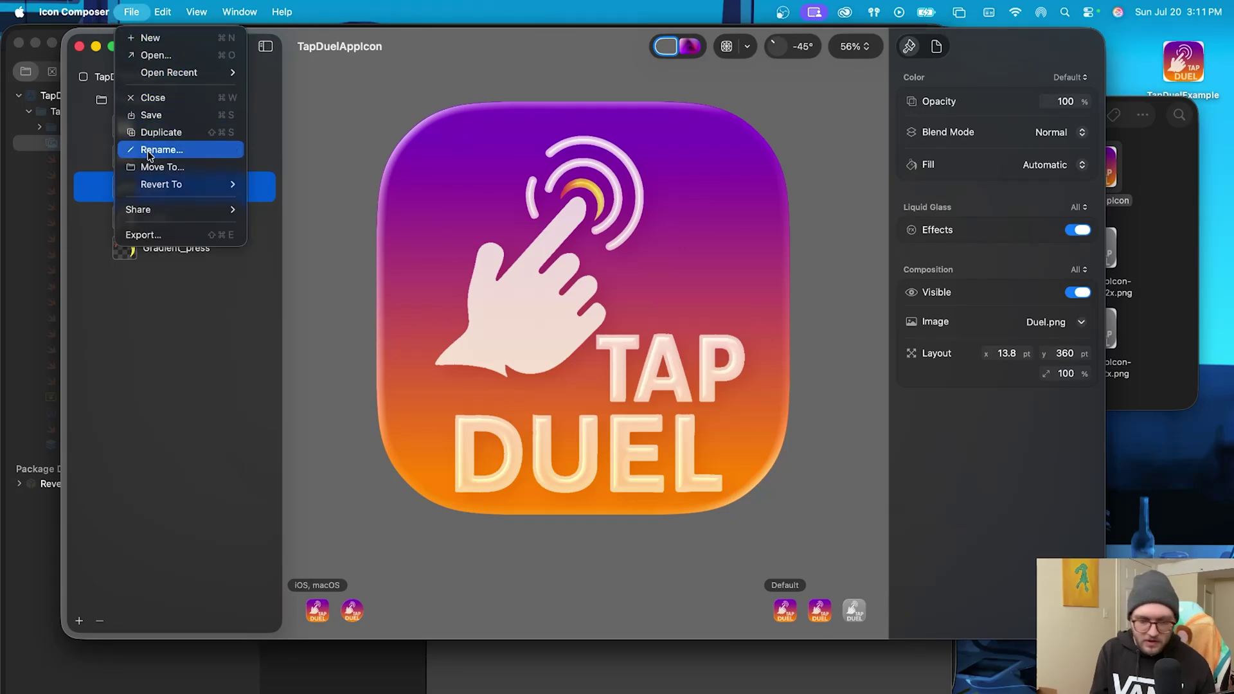
click(146, 234)
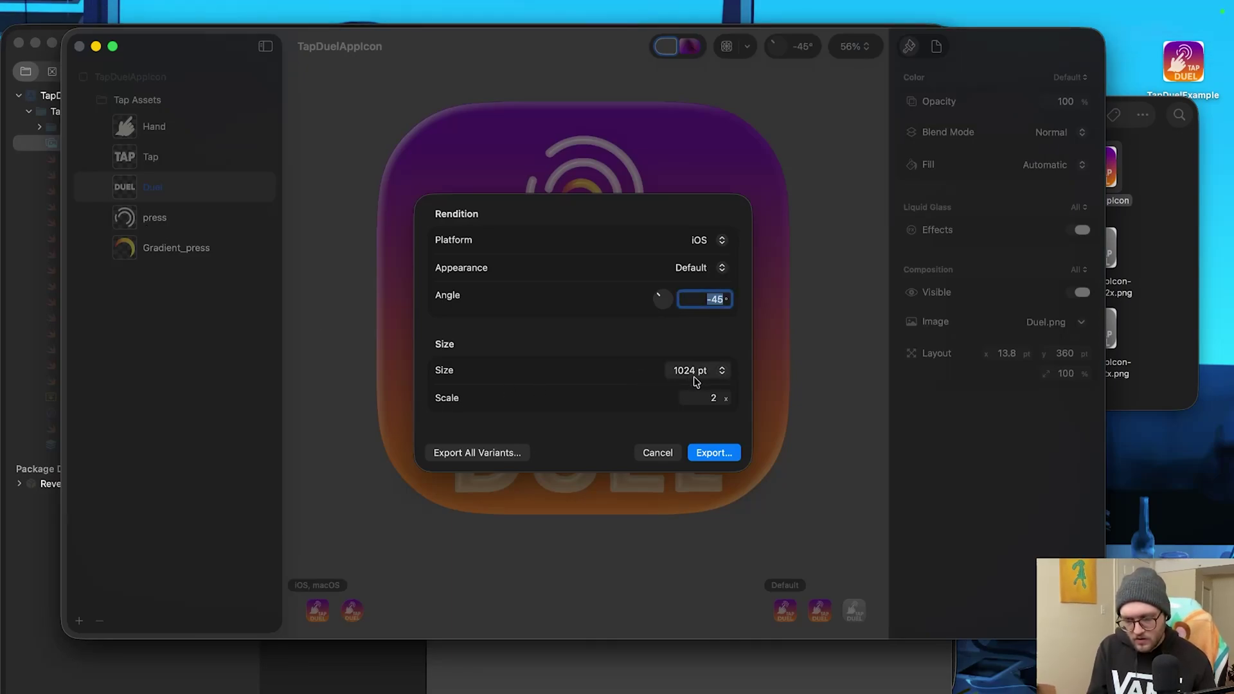
click(717, 399)
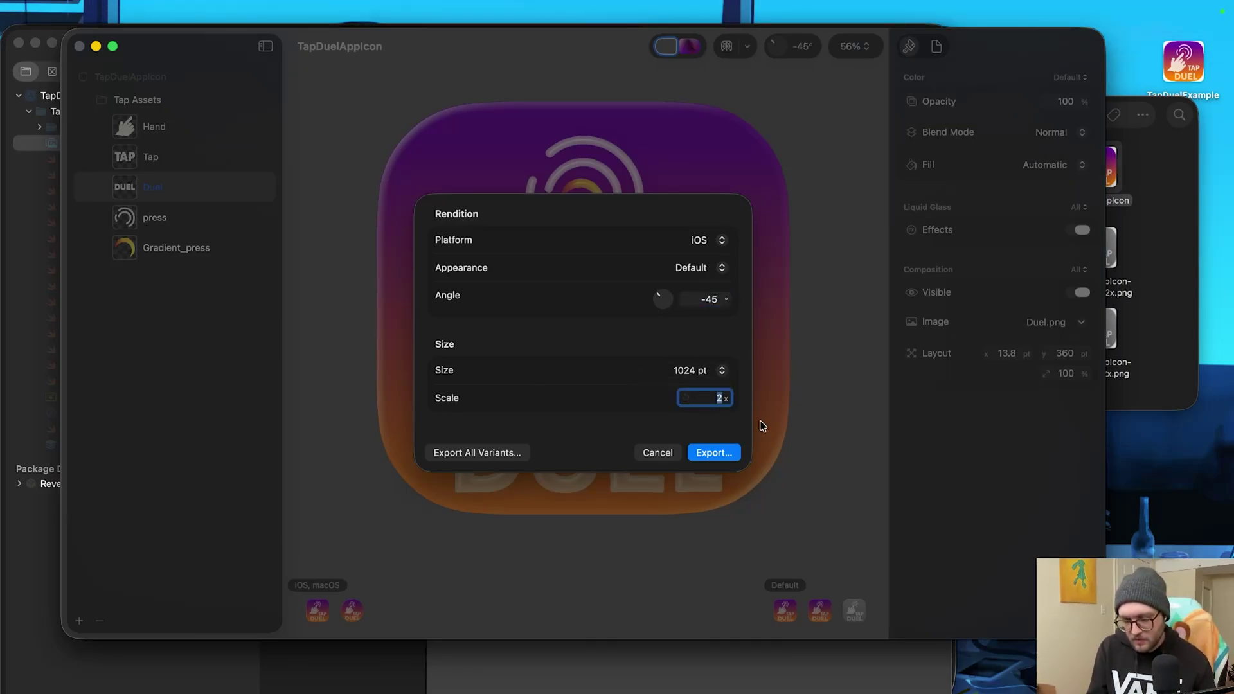
text(1)
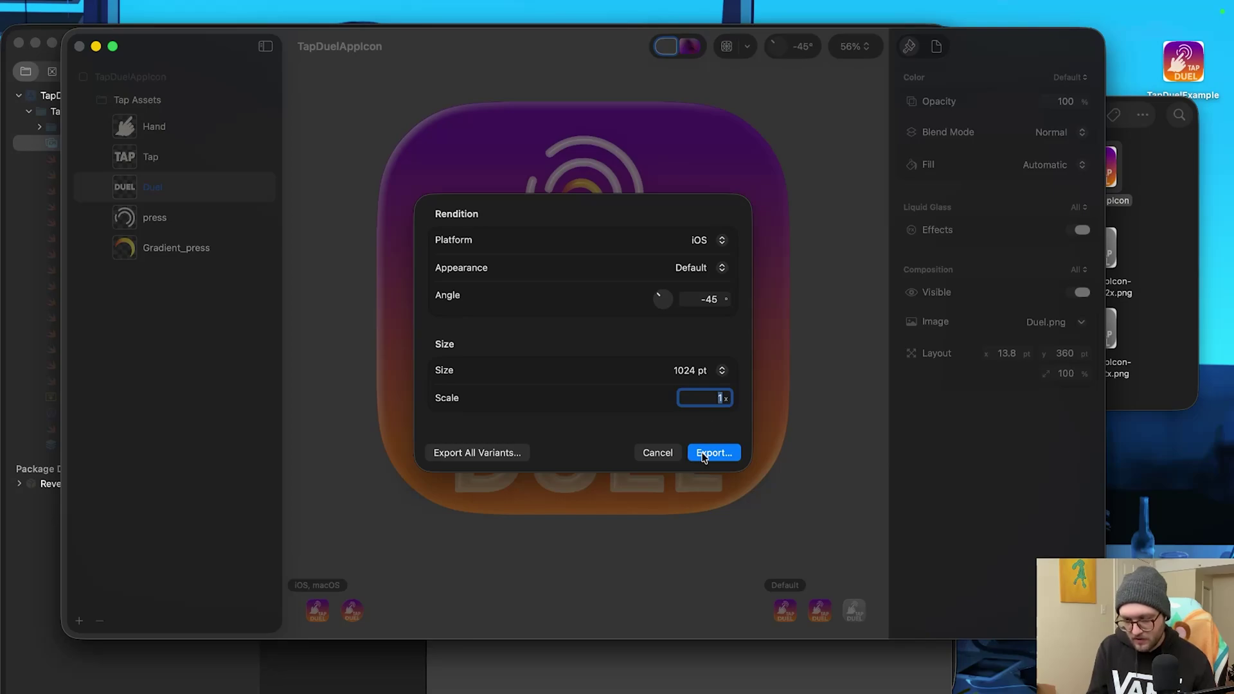
click(660, 454)
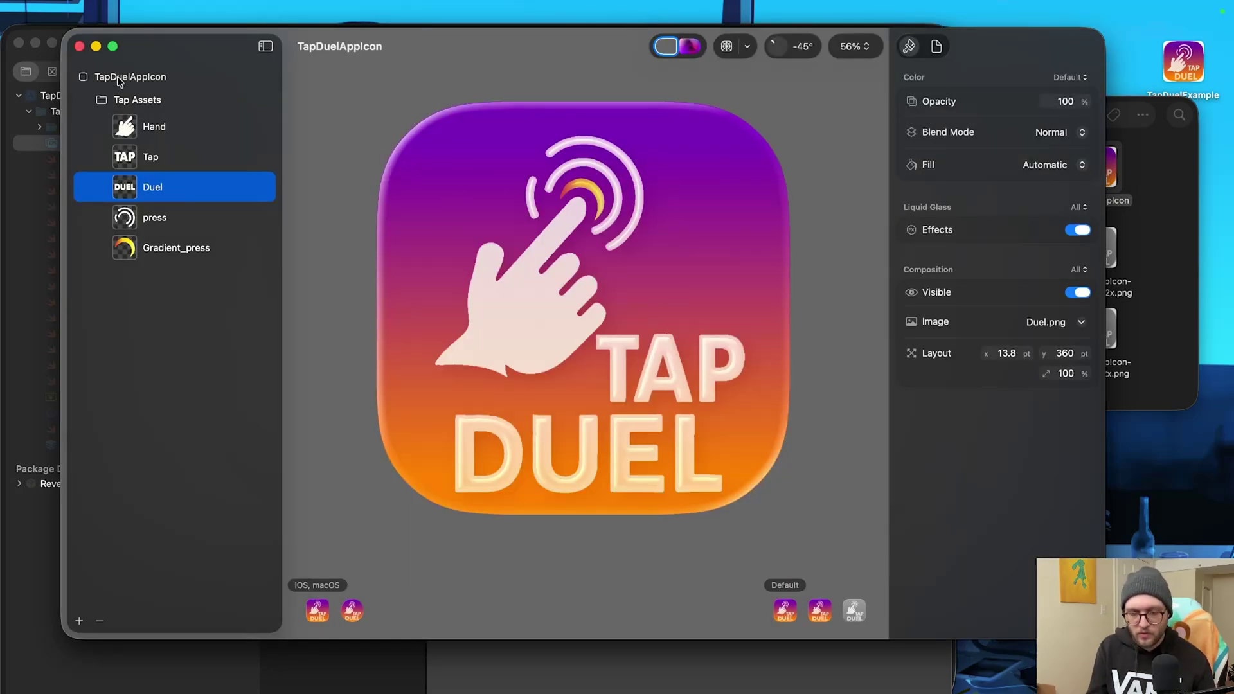
click(93, 47)
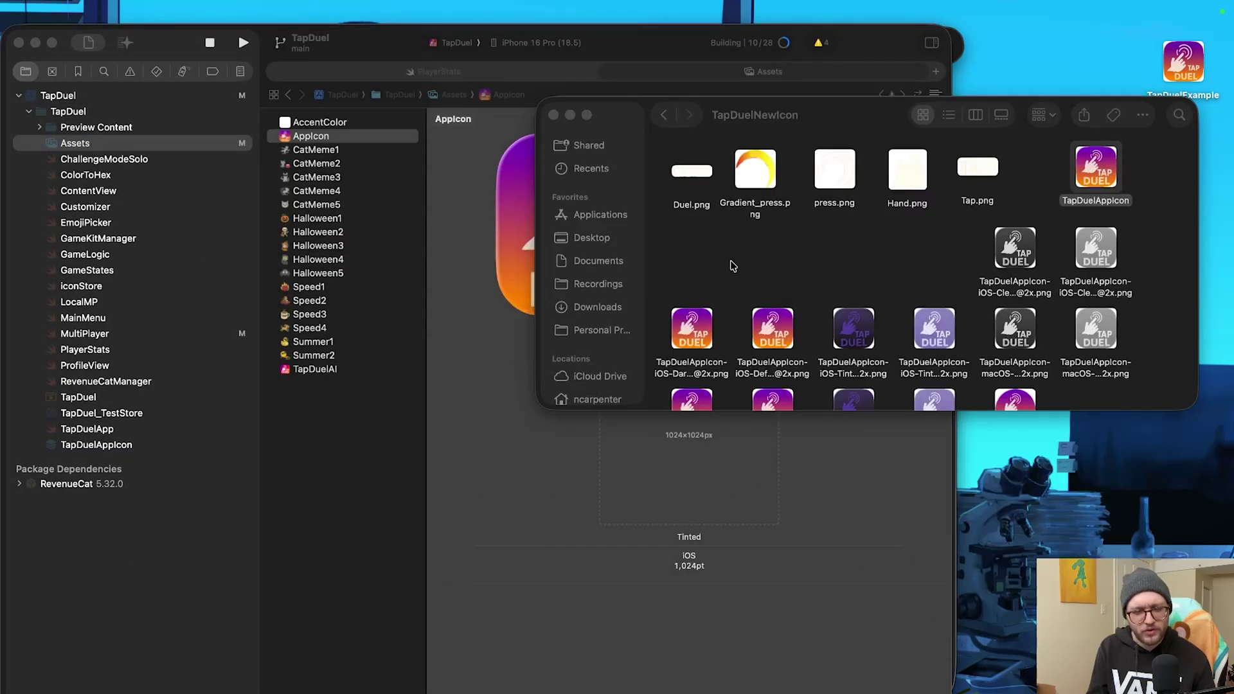
click(461, 330)
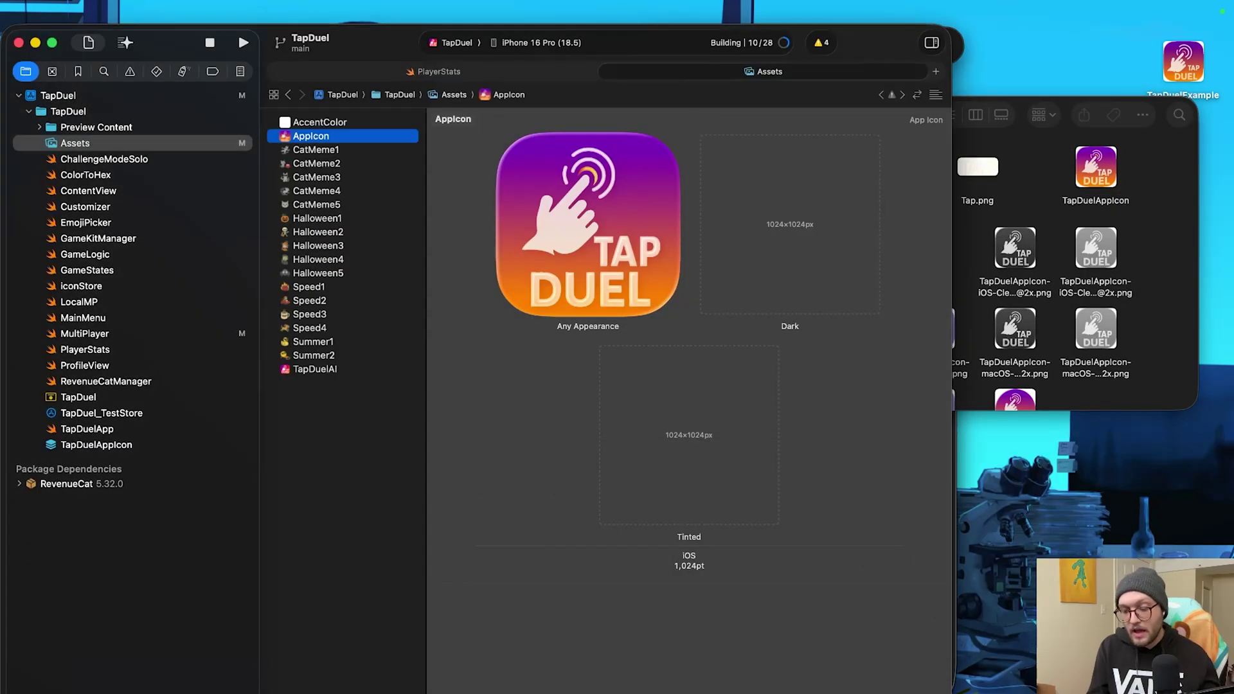